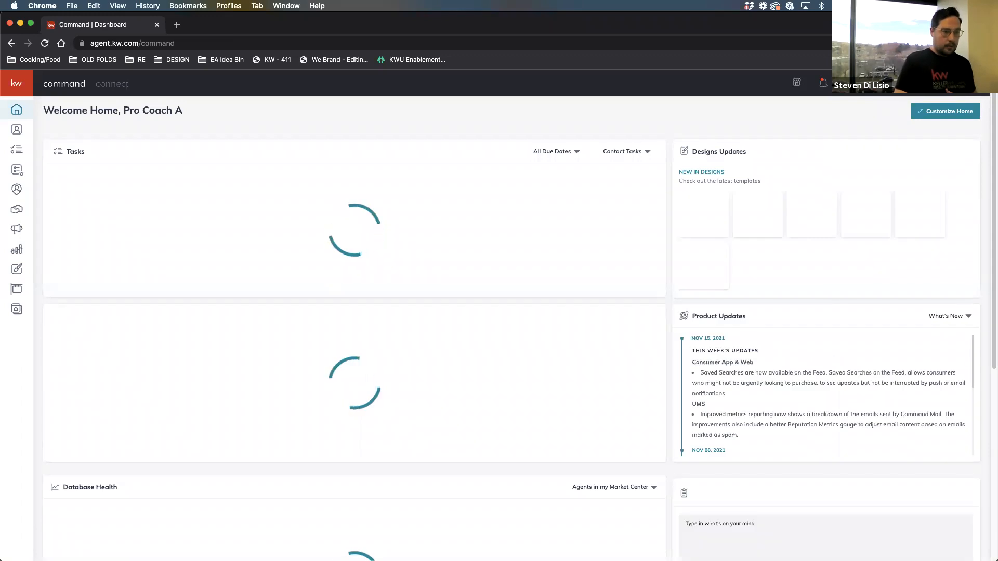
# Log out of the coaching account, exiting the unresponsive pages and reloading agent.kw.com to reach the sign-in page.
pyautogui.click(951, 83)
pyautogui.click(867, 278)
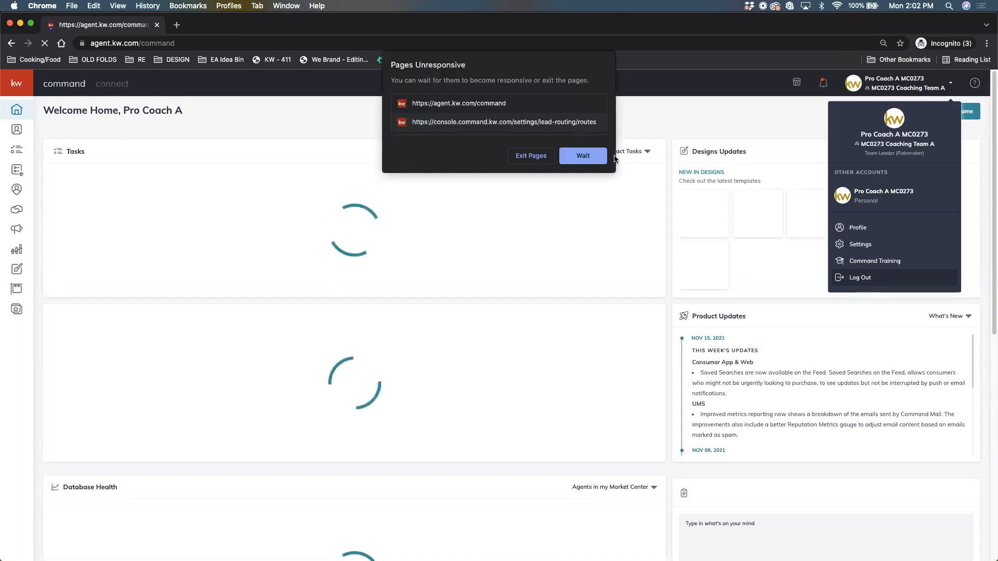
pyautogui.click(528, 158)
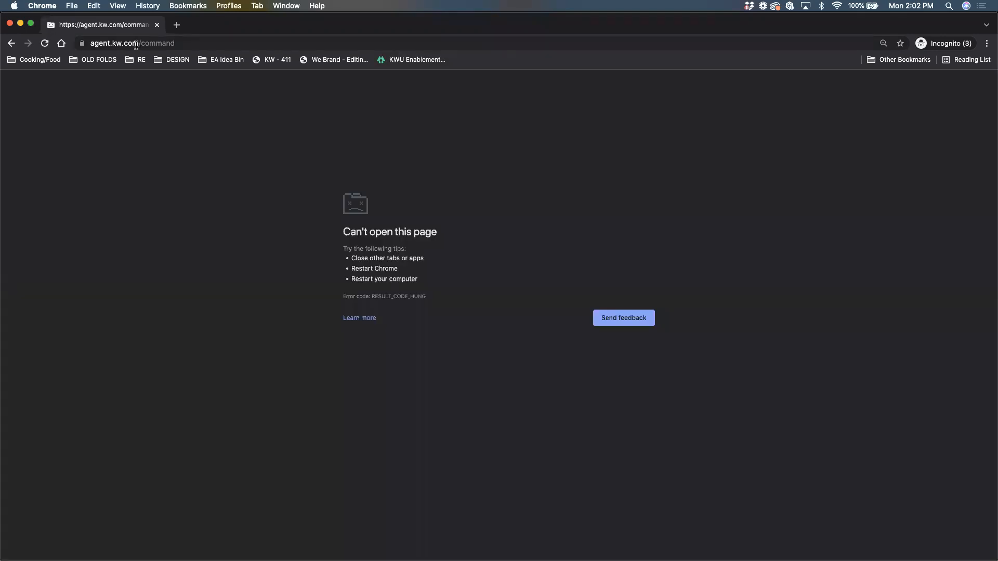
pyautogui.click(136, 44)
pyautogui.press('Return')
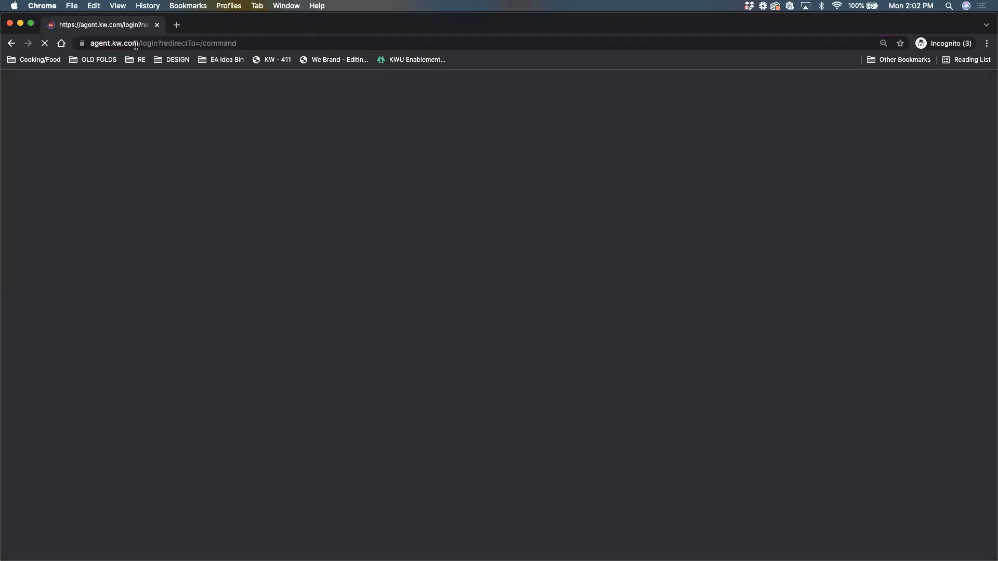
# Sign in to Keller Cloud with the saved user name and account password.
pyautogui.click(572, 323)
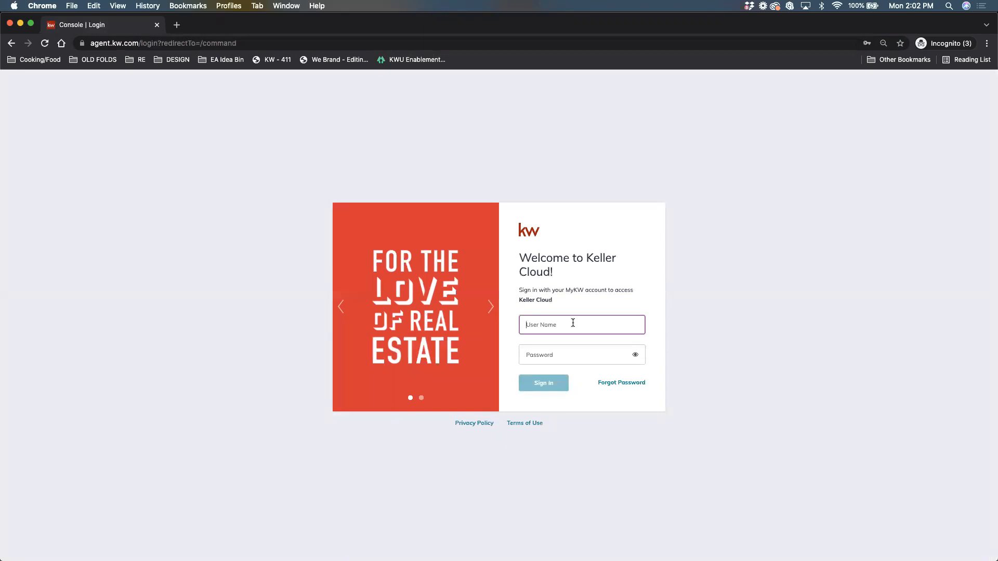
pyautogui.click(573, 89)
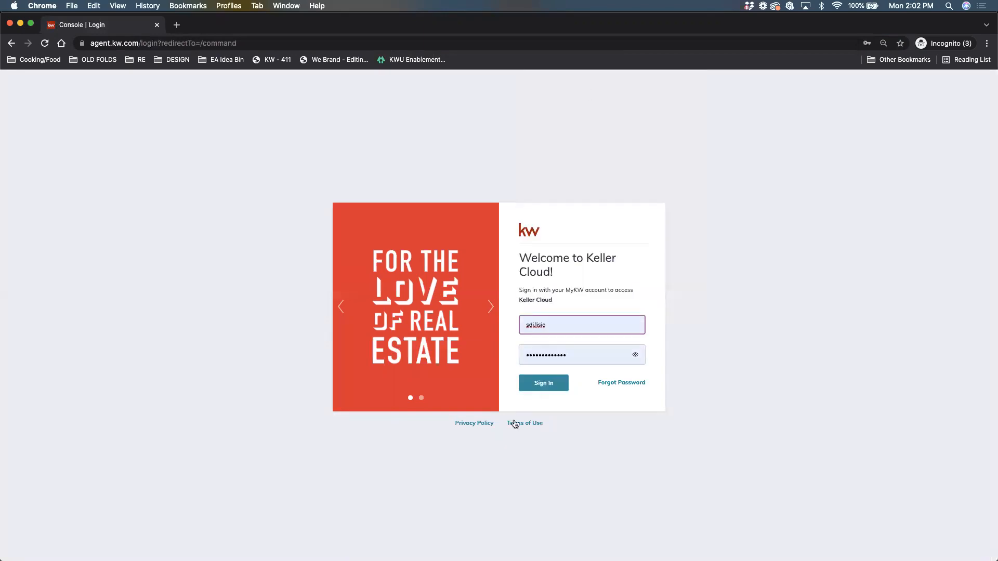
pyautogui.click(545, 385)
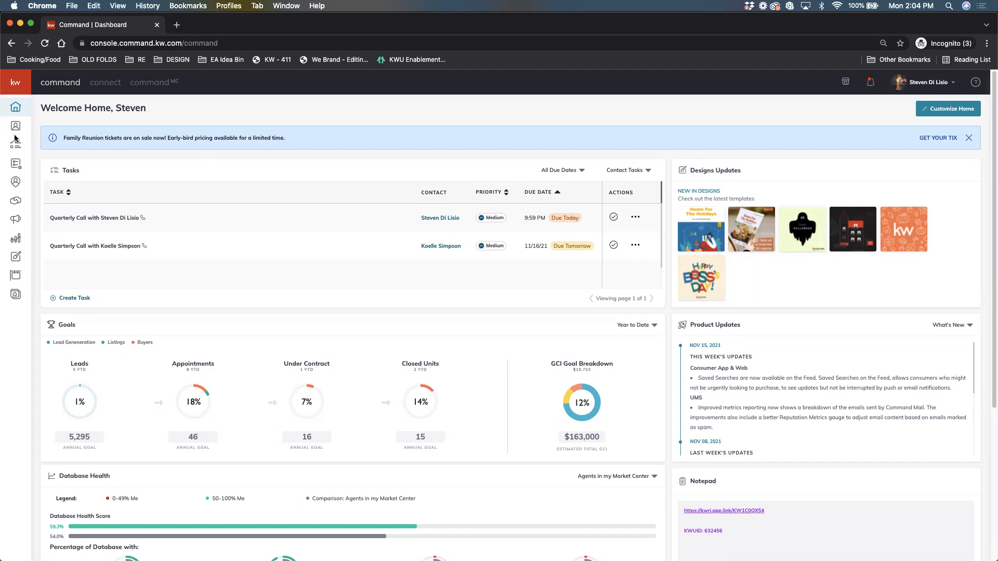
# Open SmartPlans and check in the profile options which account is active.
pyautogui.click(18, 168)
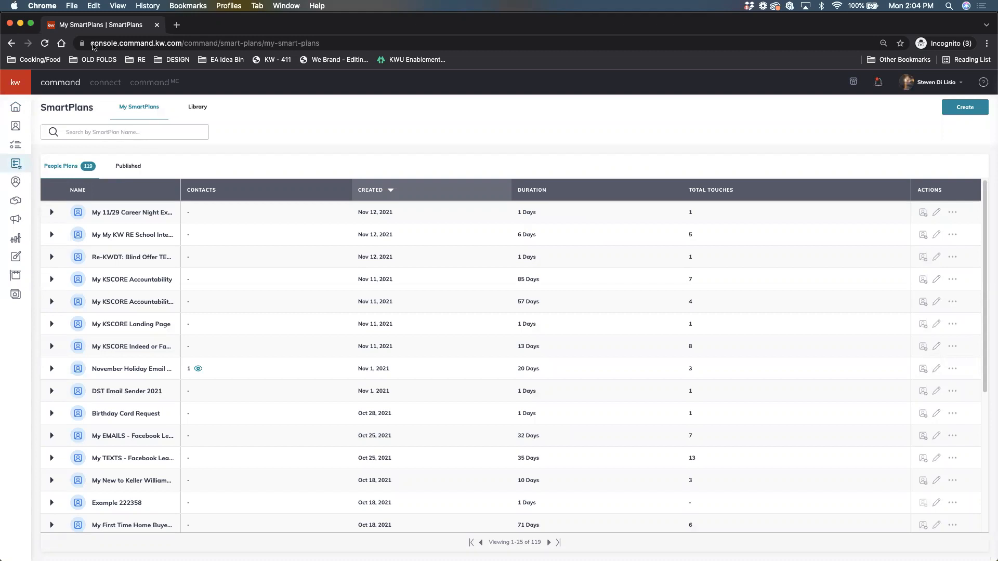
pyautogui.click(935, 89)
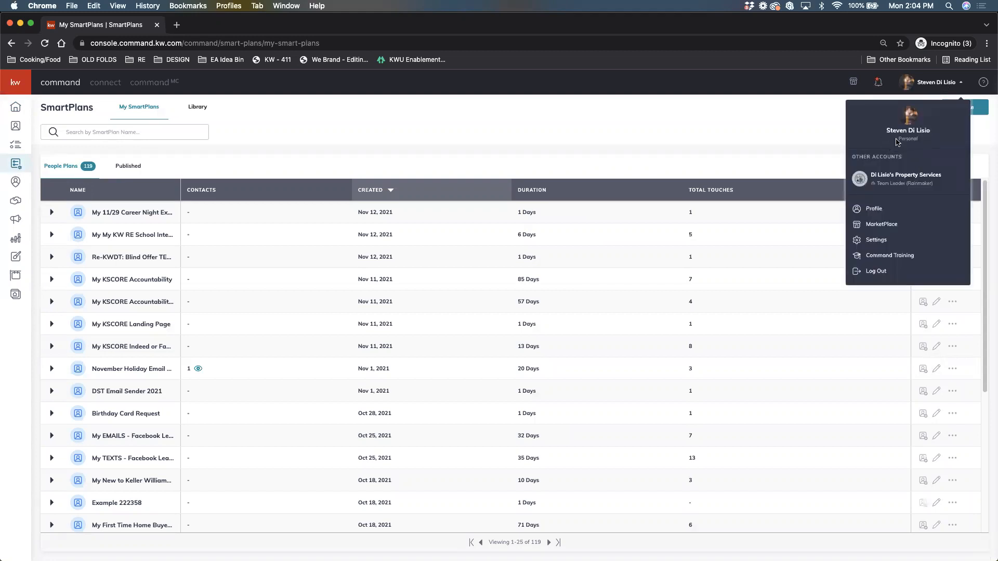
pyautogui.click(756, 131)
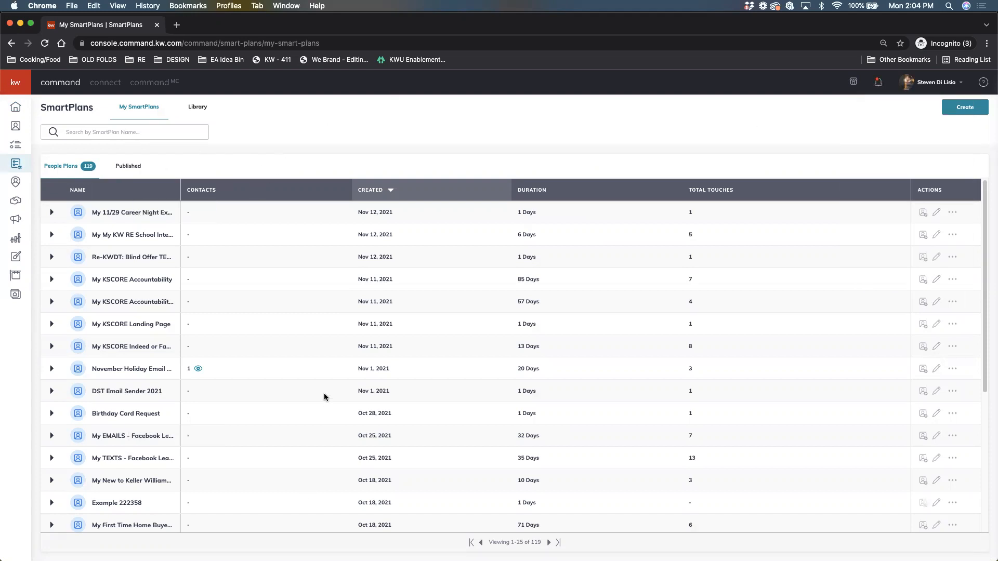
# Browse the Keller Williams plans in the SmartPlans library and preview adding Monthly Neighborhood Nurture without downloading it.
pyautogui.click(200, 111)
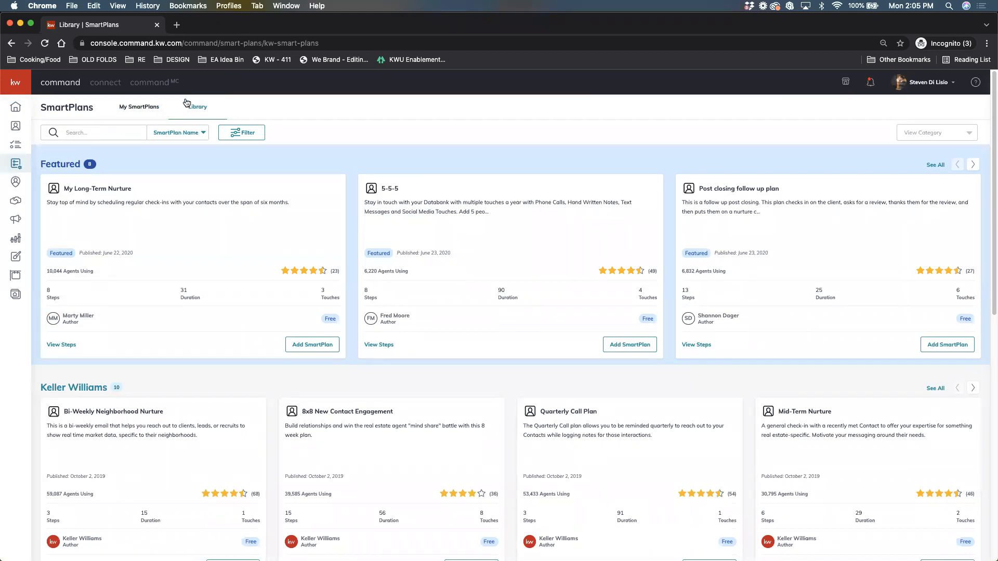
pyautogui.scroll(-5, 283, 330)
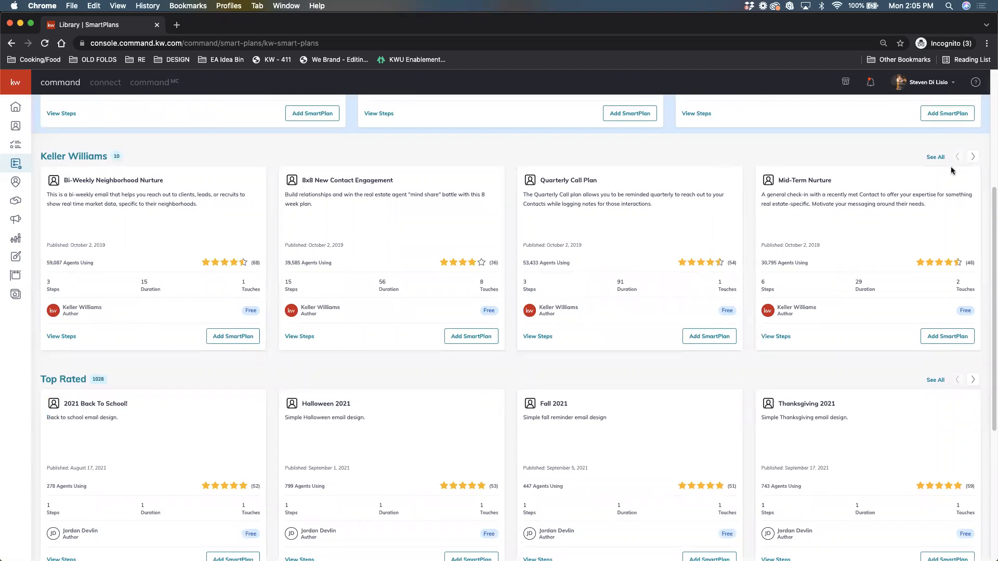
pyautogui.click(974, 157)
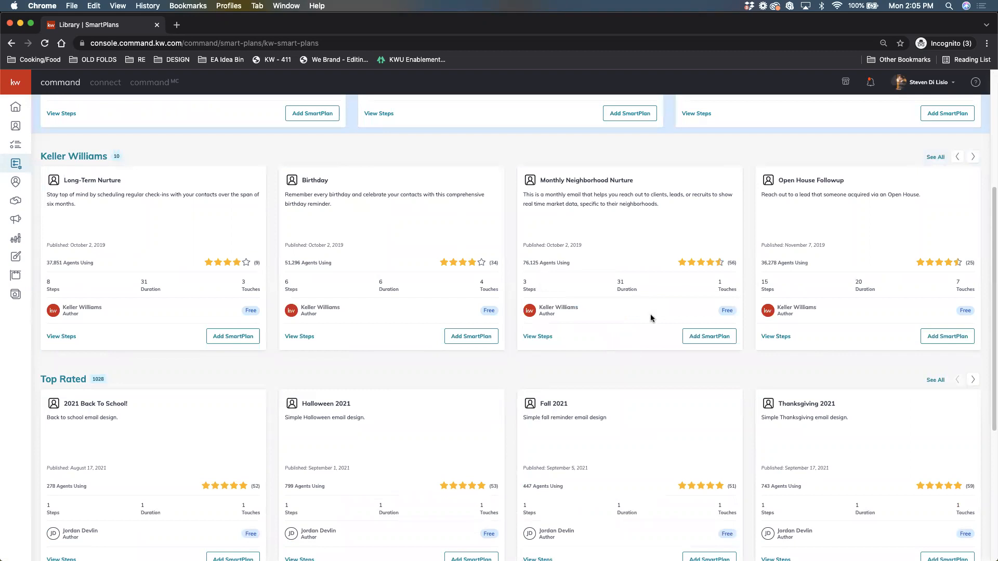
pyautogui.click(714, 338)
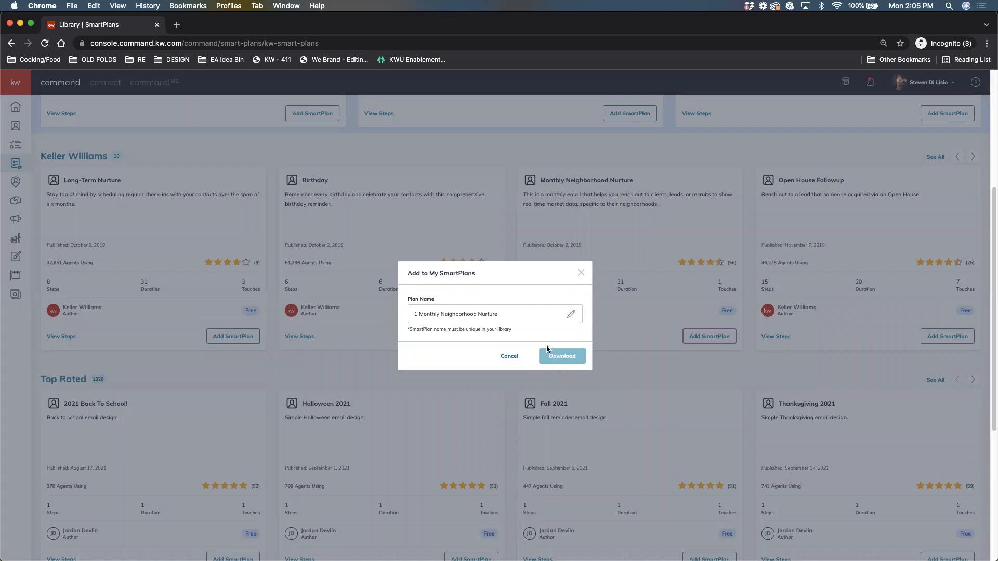
pyautogui.click(581, 273)
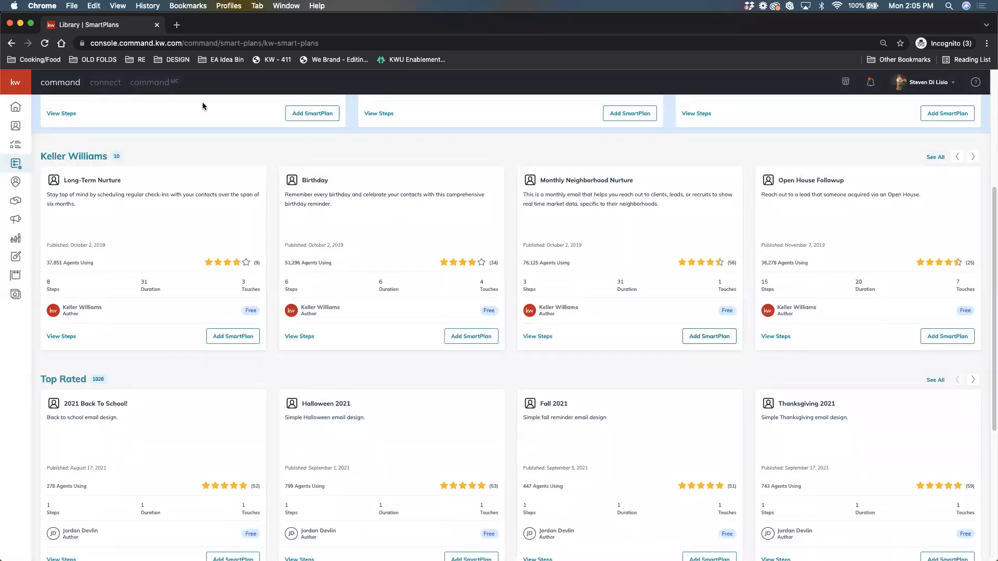
# Search My SmartPlans for "birth" and open the Birthday Plan for editing.
pyautogui.scroll(3, 252, 278)
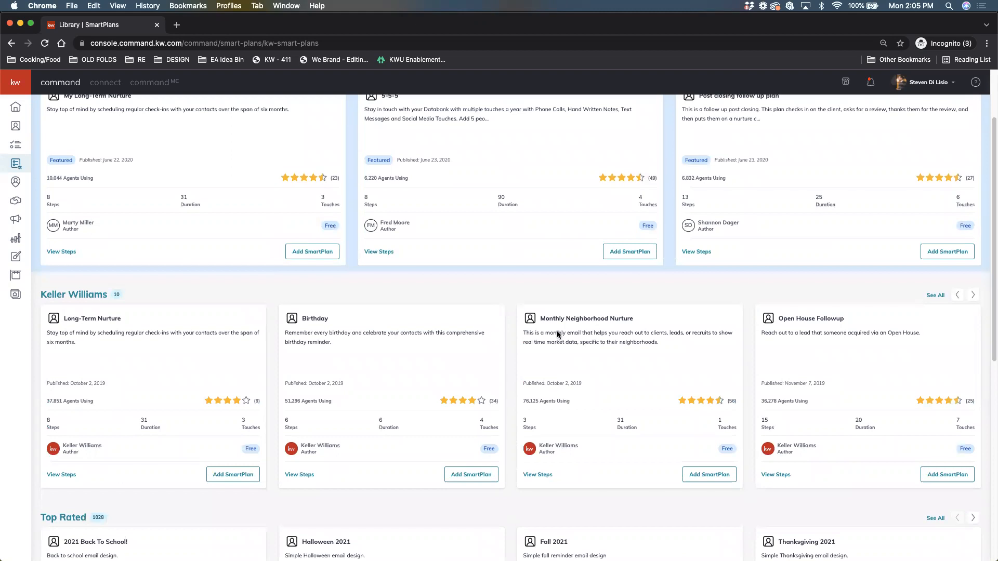
pyautogui.scroll(2, 556, 333)
pyautogui.click(134, 107)
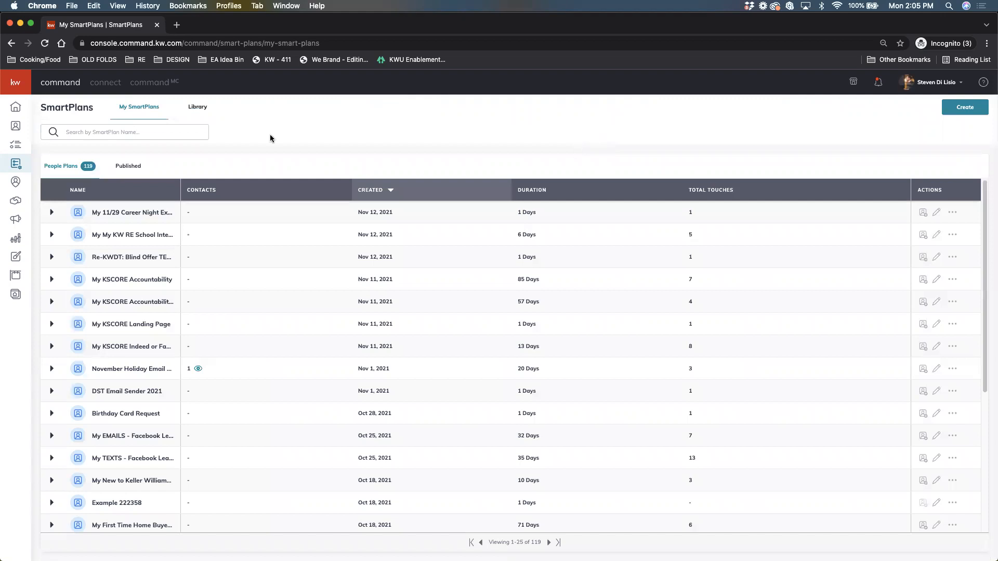
pyautogui.write('birthday')
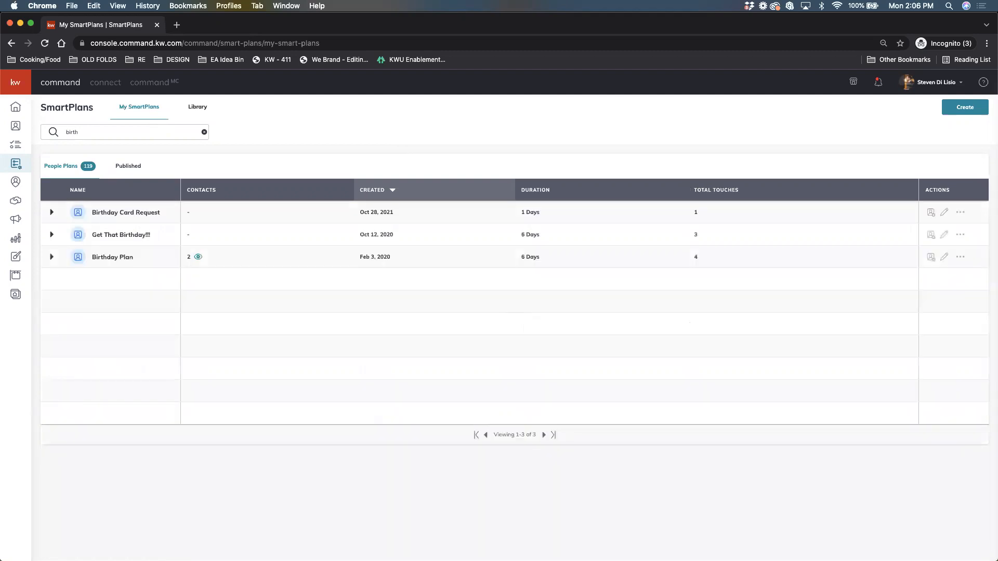
pyautogui.moveTo(108, 258)
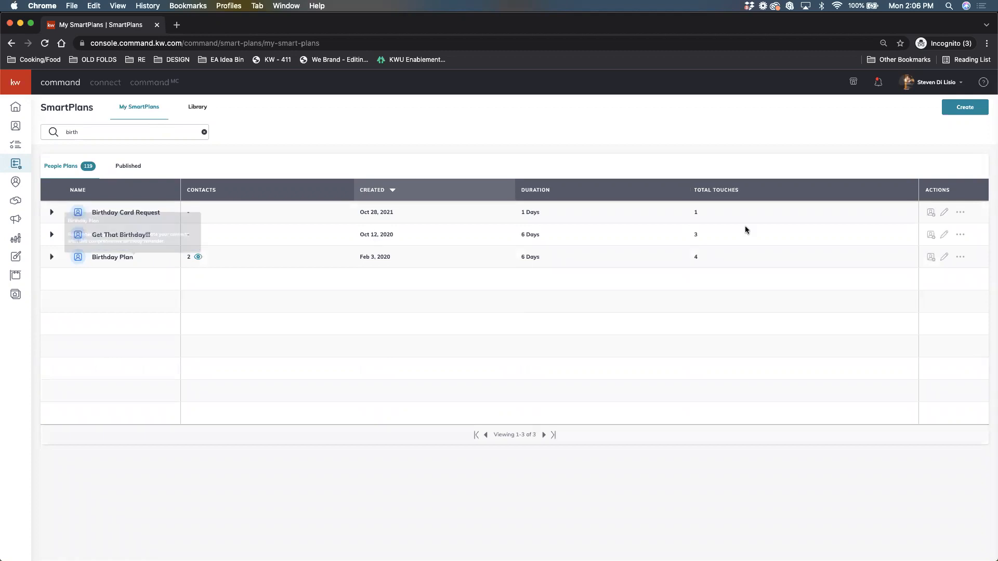
pyautogui.click(945, 258)
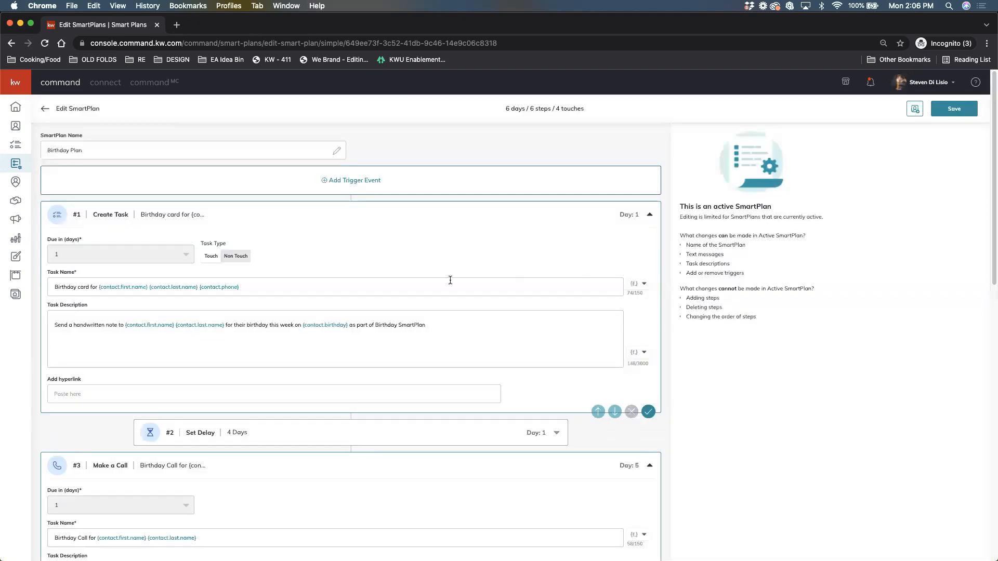
# Examine the Birthday Plan's card task, birthday call, delays, social post task and text message.
pyautogui.scroll(-3, 399, 307)
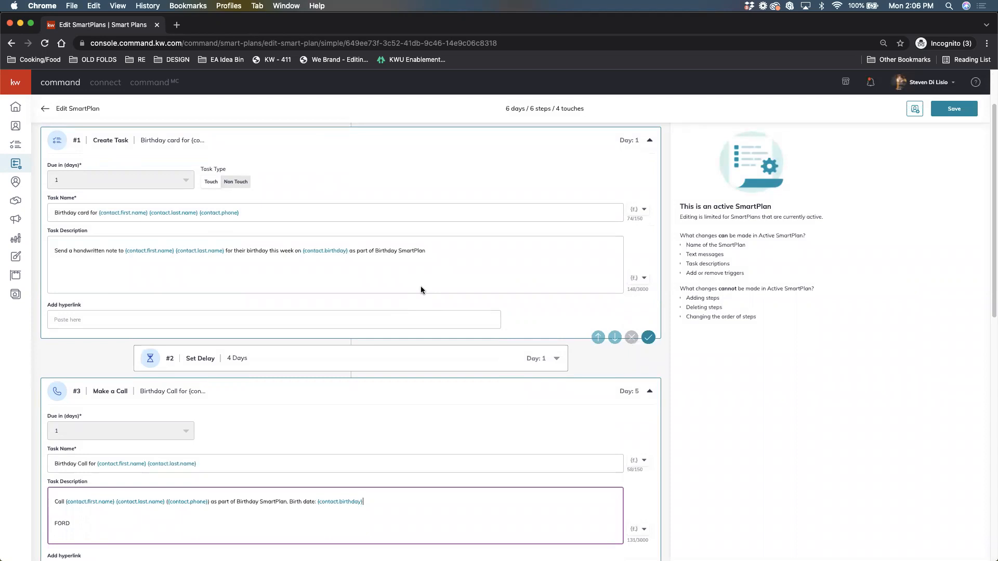
pyautogui.scroll(-1, 418, 285)
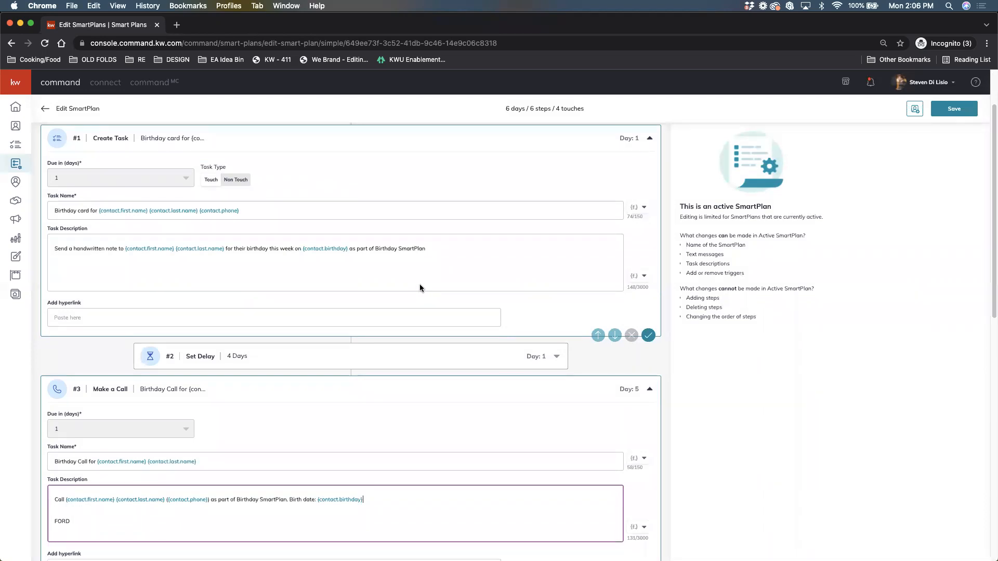
pyautogui.scroll(-1, 420, 287)
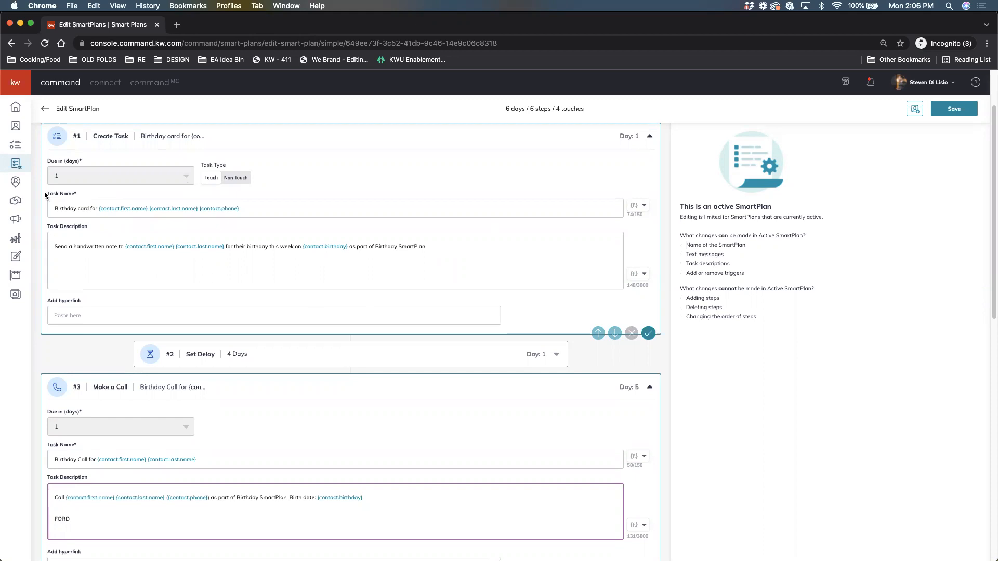
pyautogui.scroll(3, 130, 268)
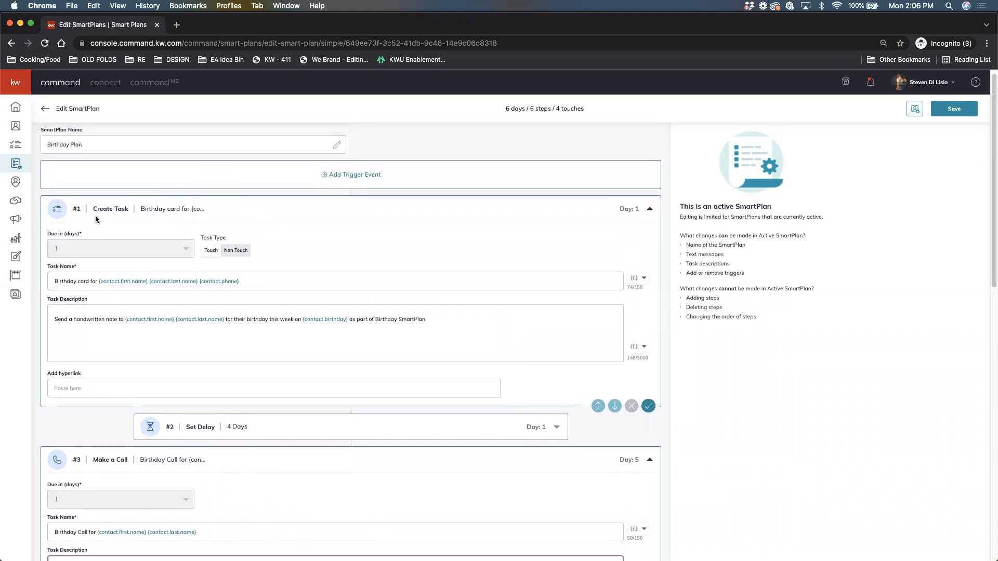
pyautogui.scroll(-5, 276, 288)
pyautogui.scroll(-6, 275, 289)
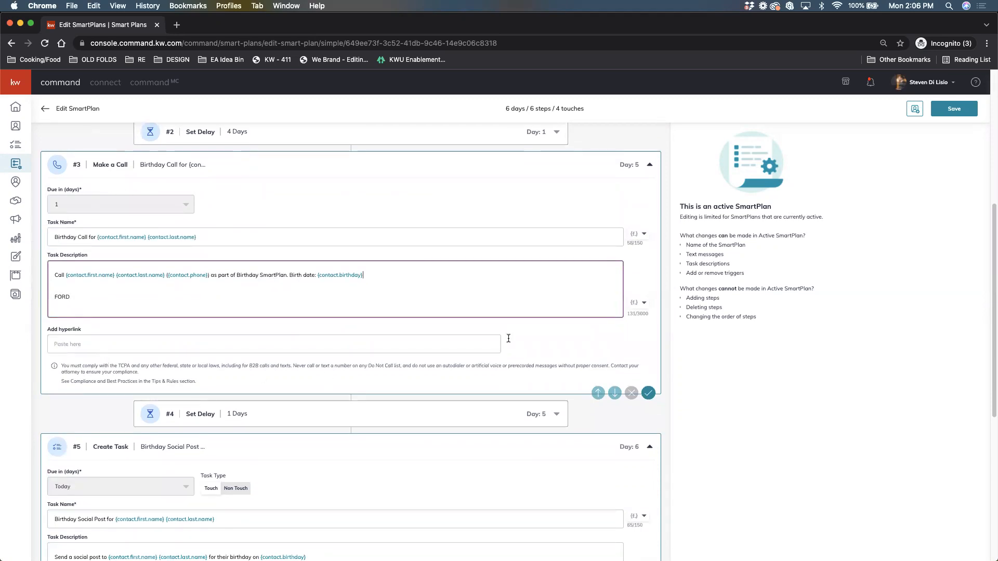
pyautogui.scroll(-1, 198, 315)
pyautogui.scroll(-10, 198, 314)
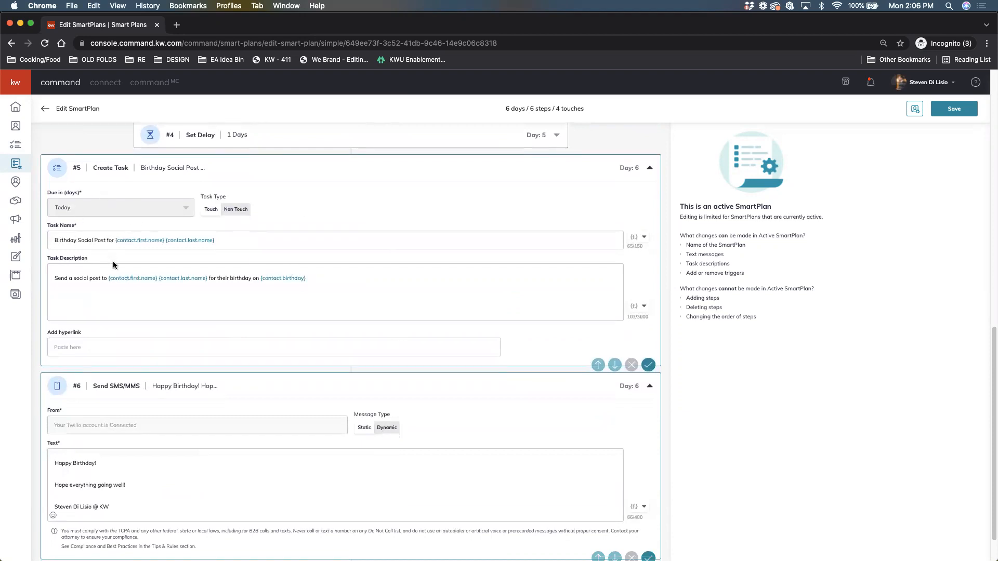
pyautogui.scroll(4, 138, 286)
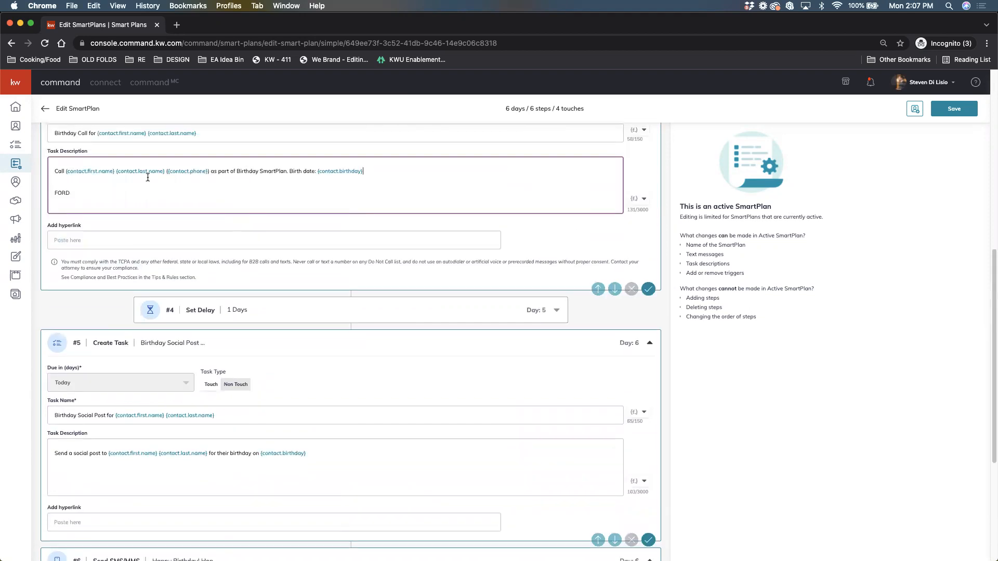
pyautogui.scroll(-4, 262, 272)
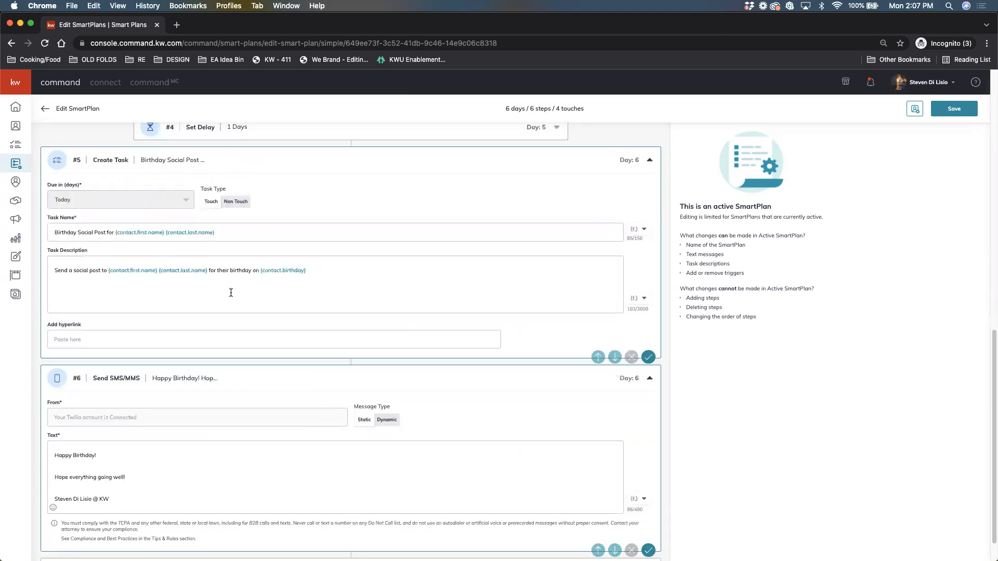
pyautogui.scroll(5, 229, 292)
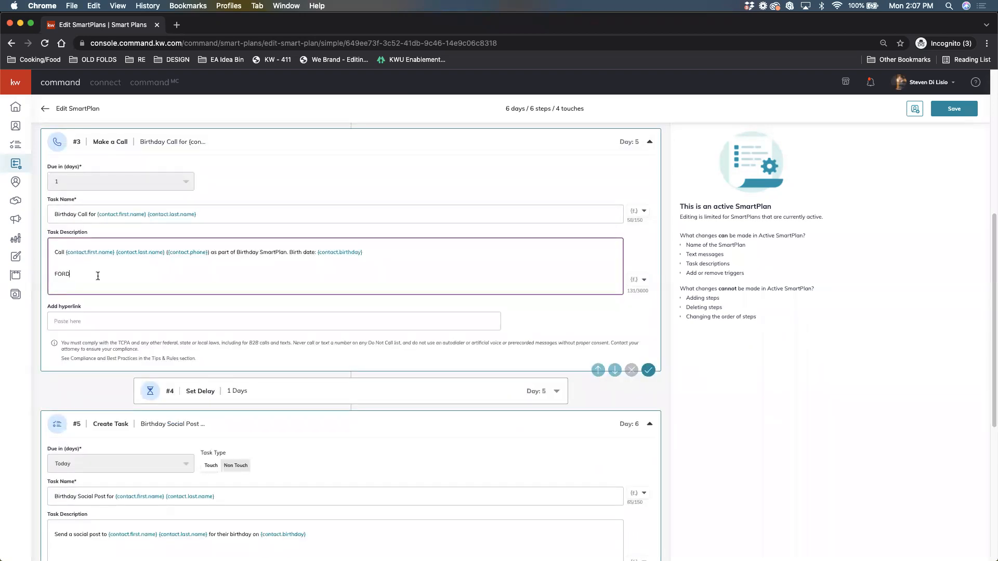
# Insert the contact.first.name field after "Happy Birthday" in the text message of step #6.
pyautogui.scroll(-6, 98, 275)
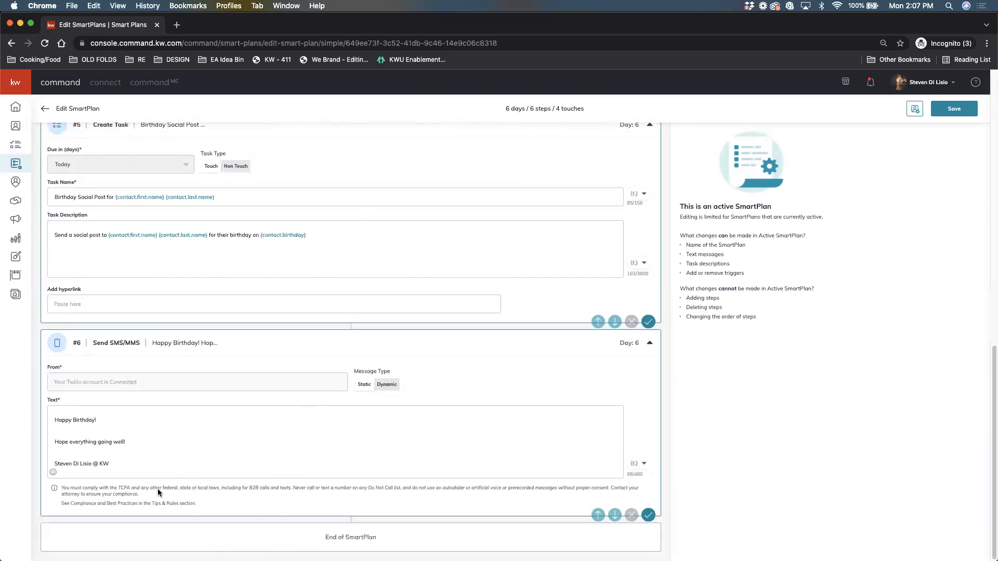
pyautogui.click(163, 423)
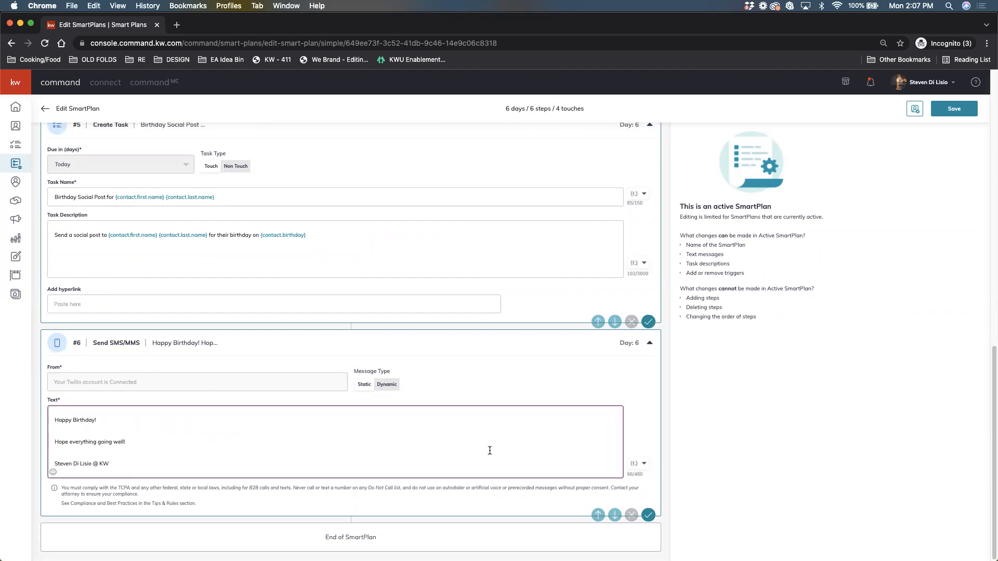
pyautogui.click(107, 420)
pyautogui.click(640, 463)
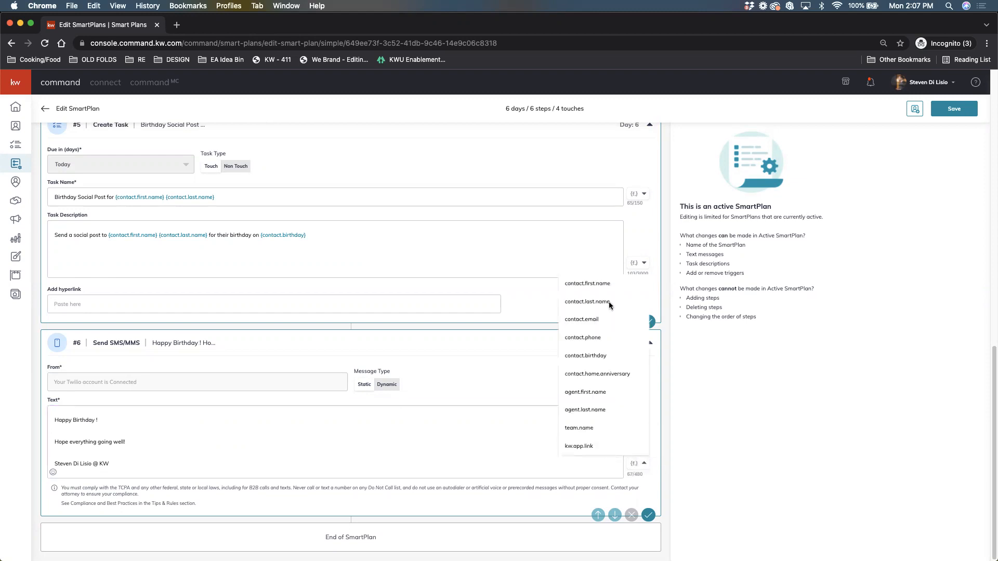
pyautogui.click(589, 285)
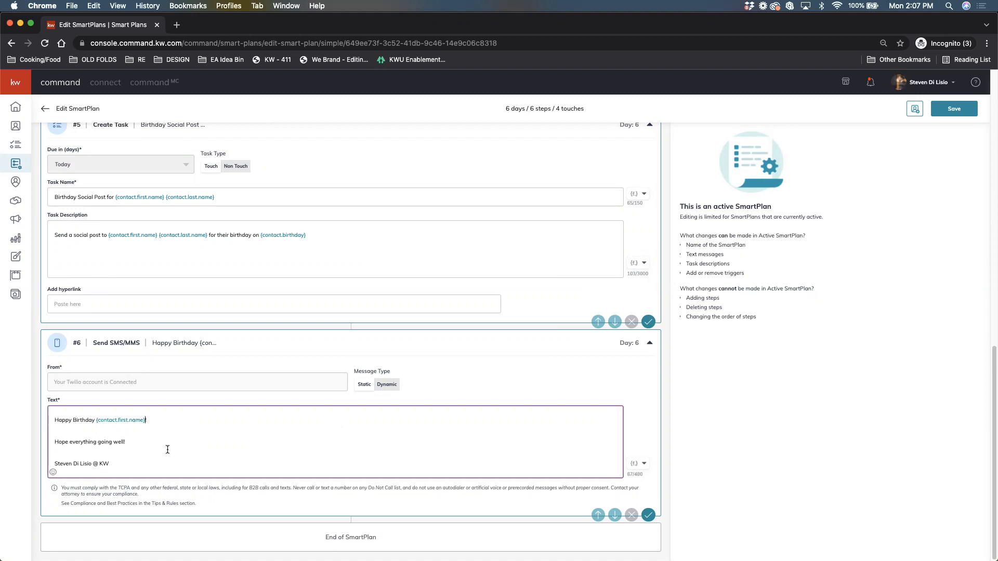
# Check which dynamic fields are available for the step #6 text message and return to the start of the plan.
pyautogui.click(640, 464)
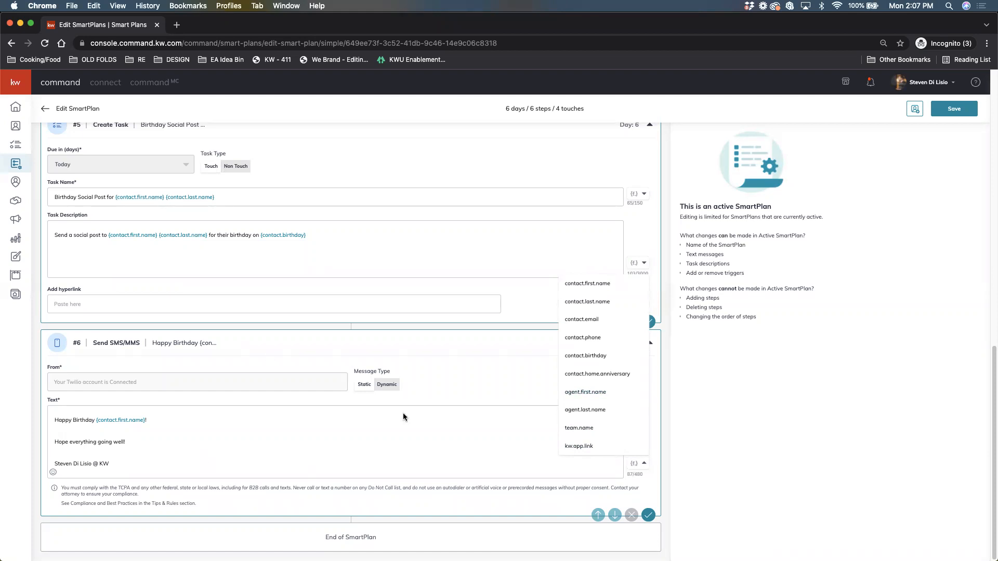
pyautogui.click(468, 366)
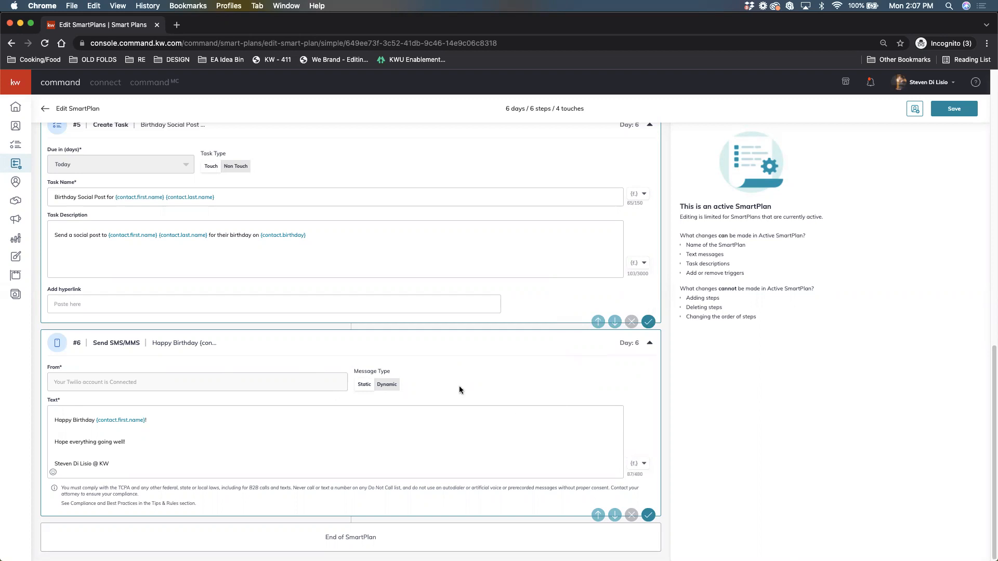
pyautogui.scroll(5, 381, 335)
pyautogui.scroll(8, 381, 335)
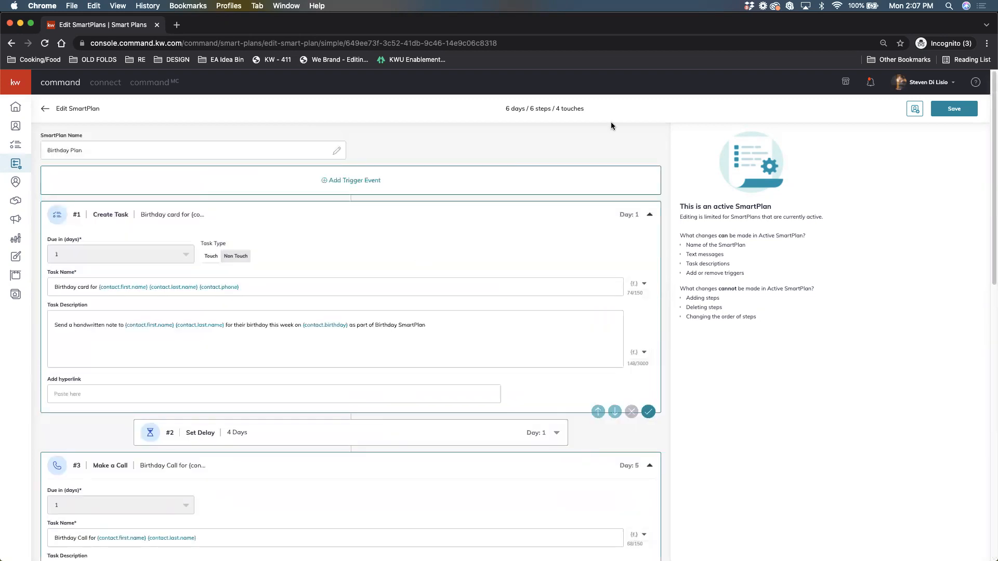
# Save the Birthday Plan and return to the My SmartPlans list.
pyautogui.click(951, 115)
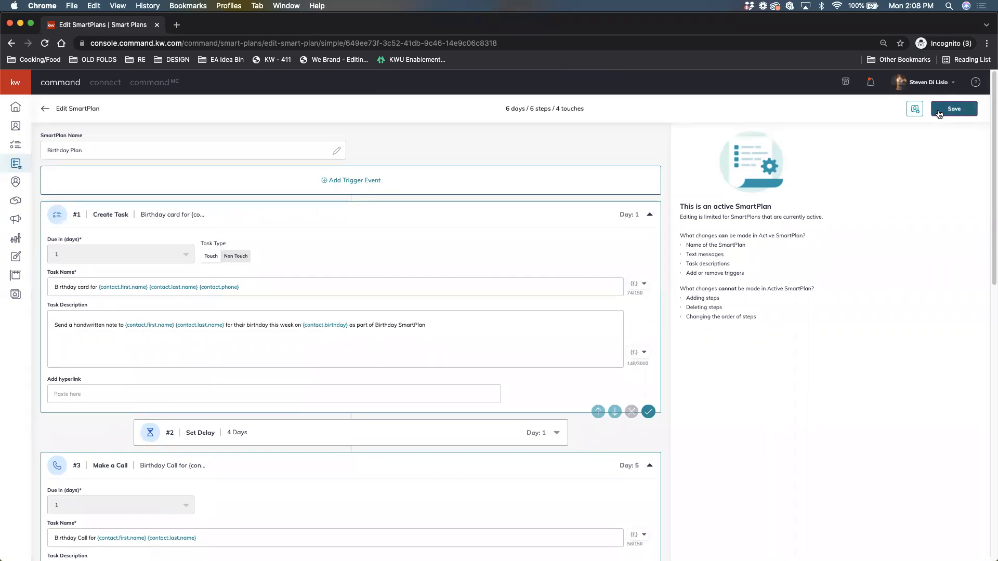
pyautogui.click(46, 109)
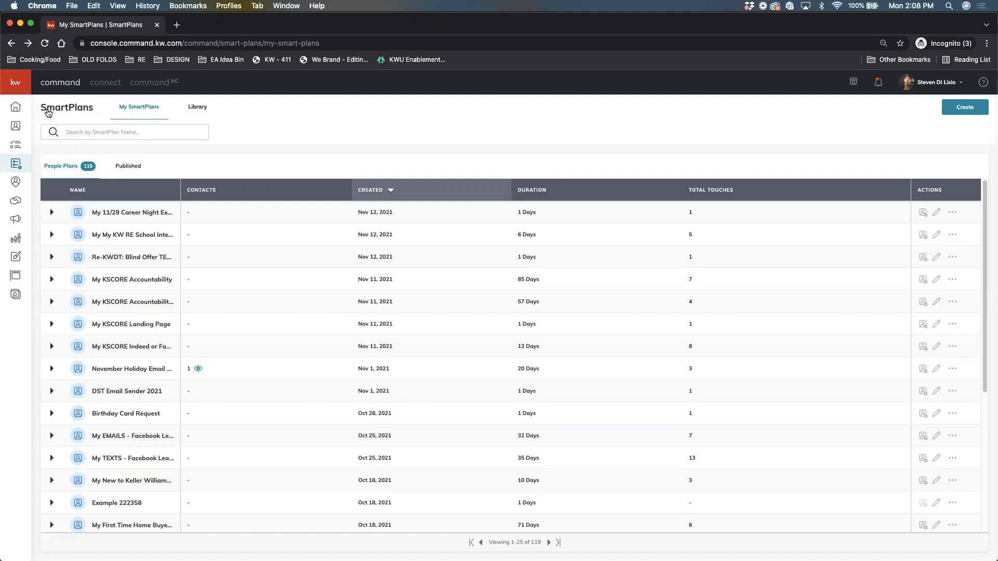
# Search My SmartPlans for "Monthly" and open the 1 Monthly Neighborhood Nurture plan for editing.
pyautogui.click(208, 136)
pyautogui.write('Monthly')
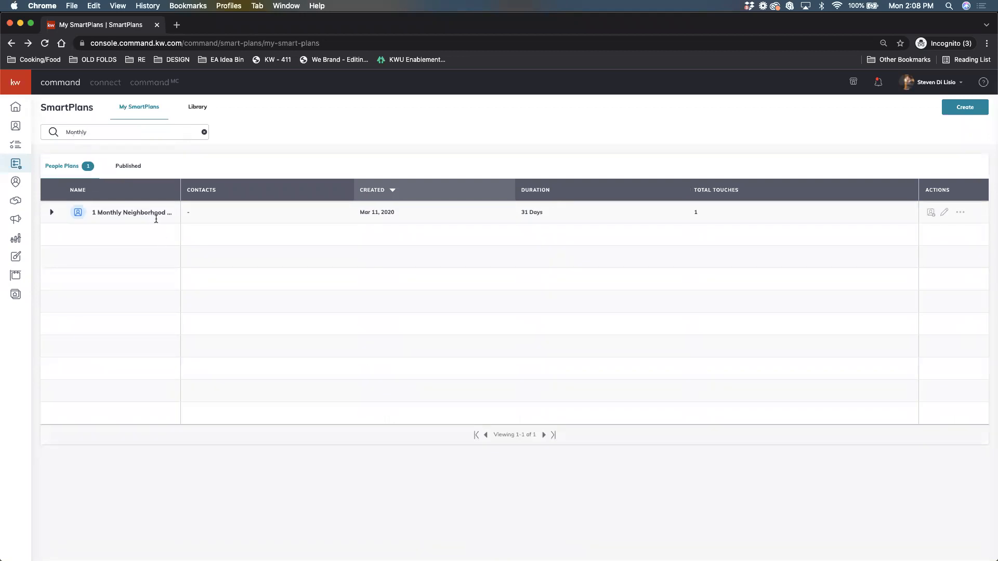
pyautogui.click(945, 214)
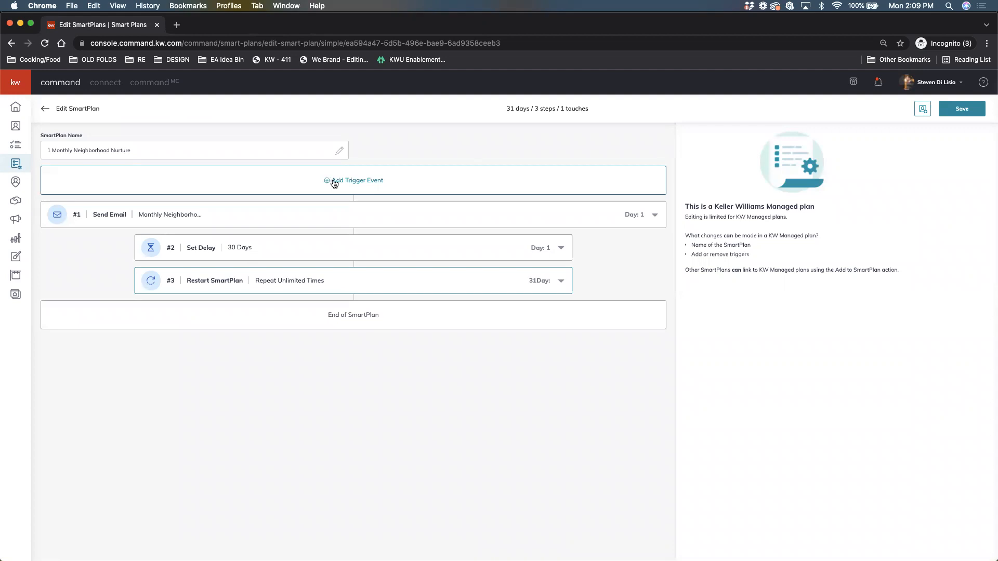
# Look up contact tags matching "add" for a Contact Tag trigger in the Contacts category, and leave without adding the trigger.
pyautogui.click(100, 163)
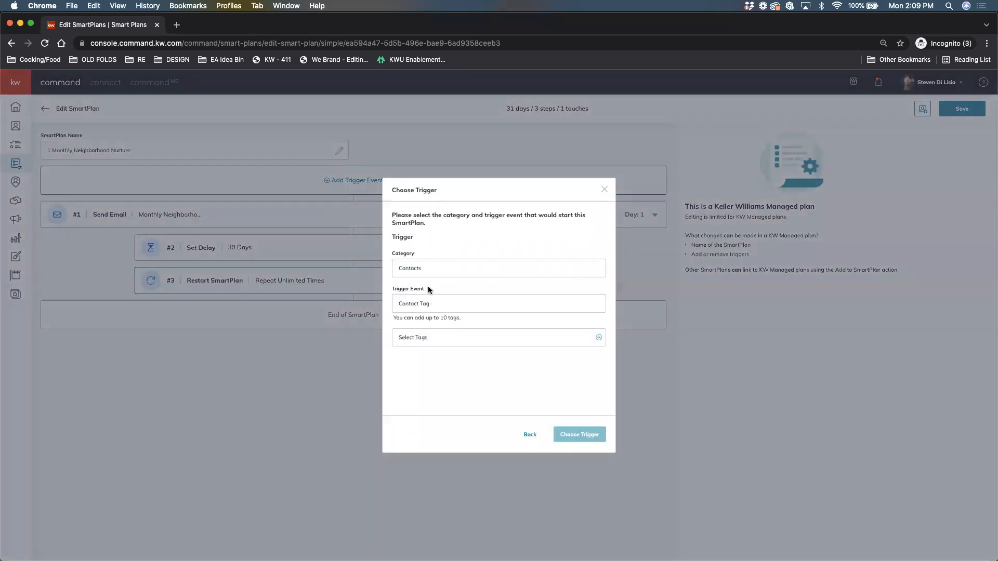
pyautogui.click(417, 339)
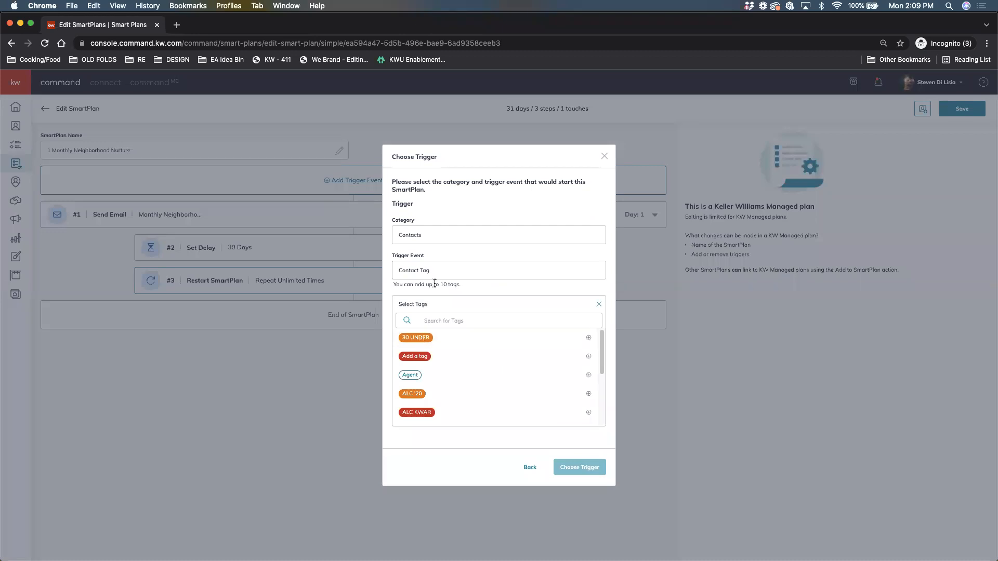
pyautogui.click(484, 321)
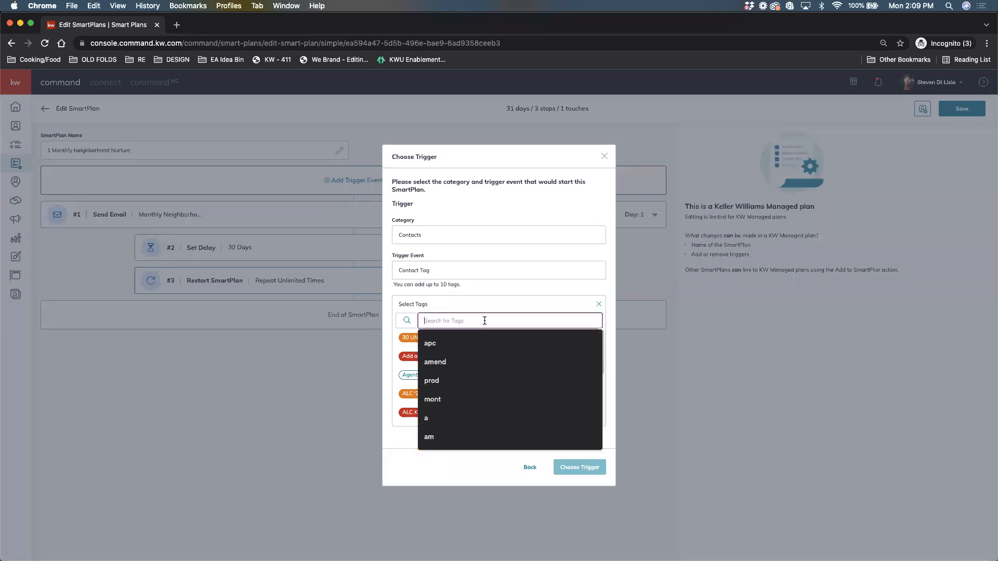
pyautogui.write('add')
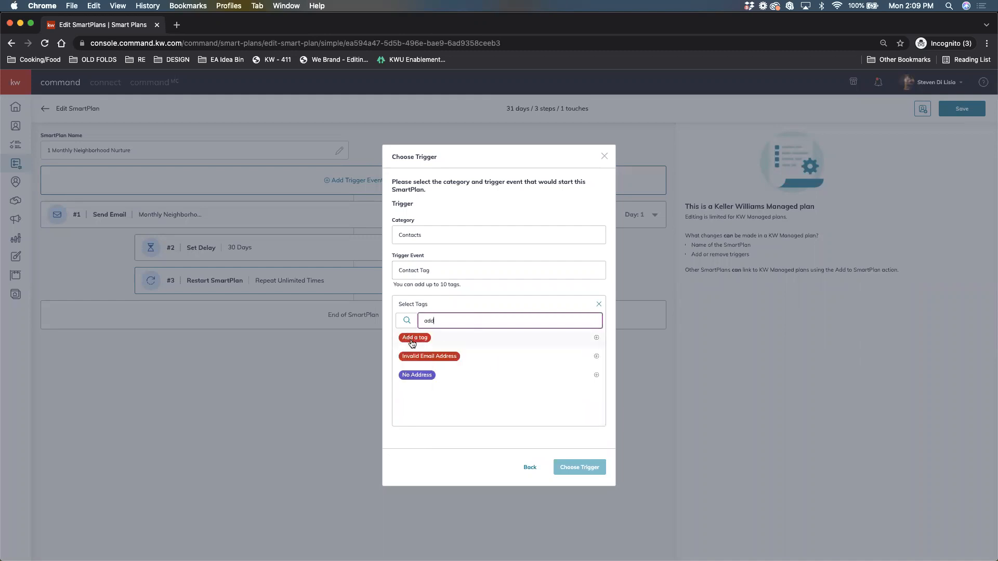
pyautogui.press('BackSpace')
pyautogui.press('BackSpace')
pyautogui.press('BackSpace')
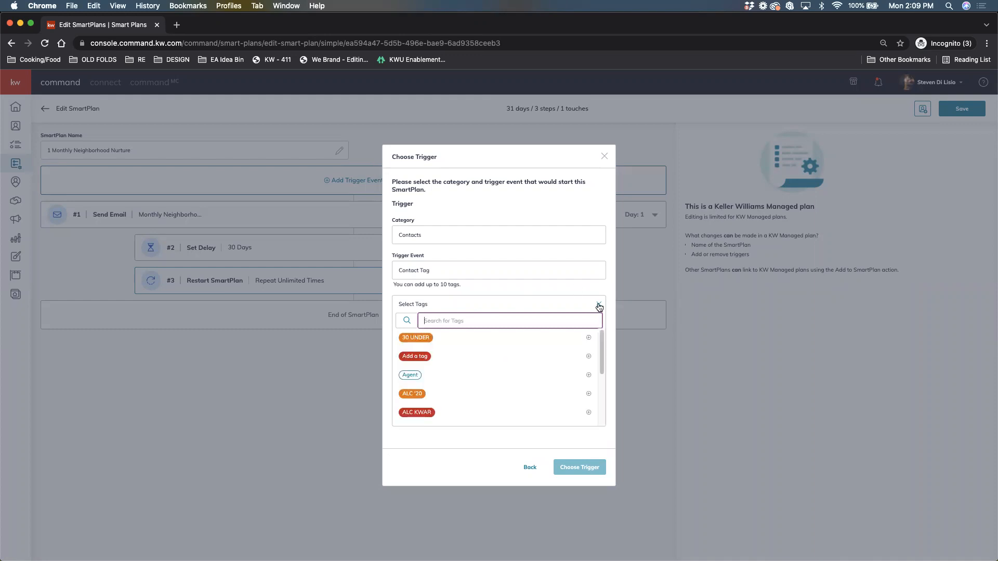
pyautogui.click(599, 307)
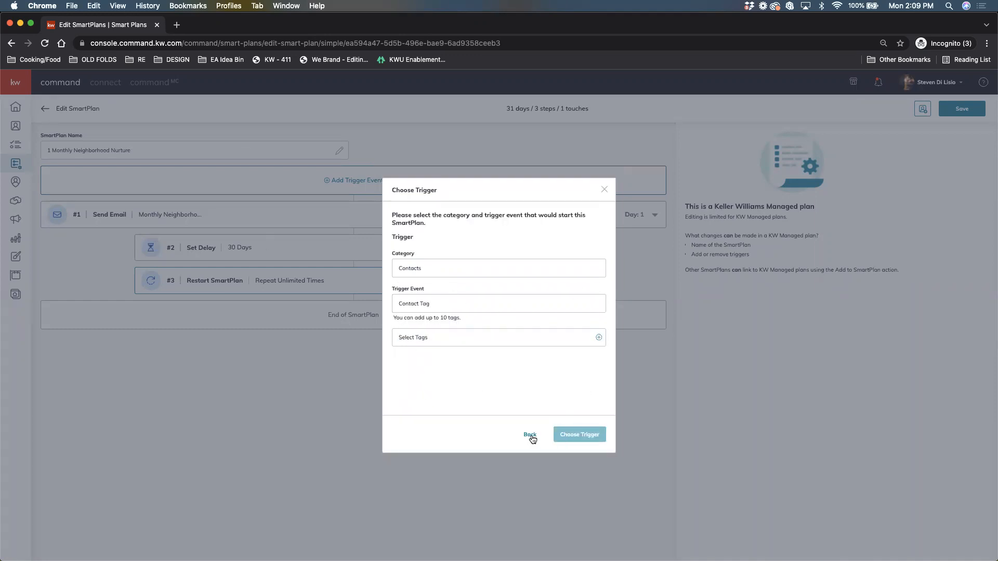
pyautogui.click(531, 436)
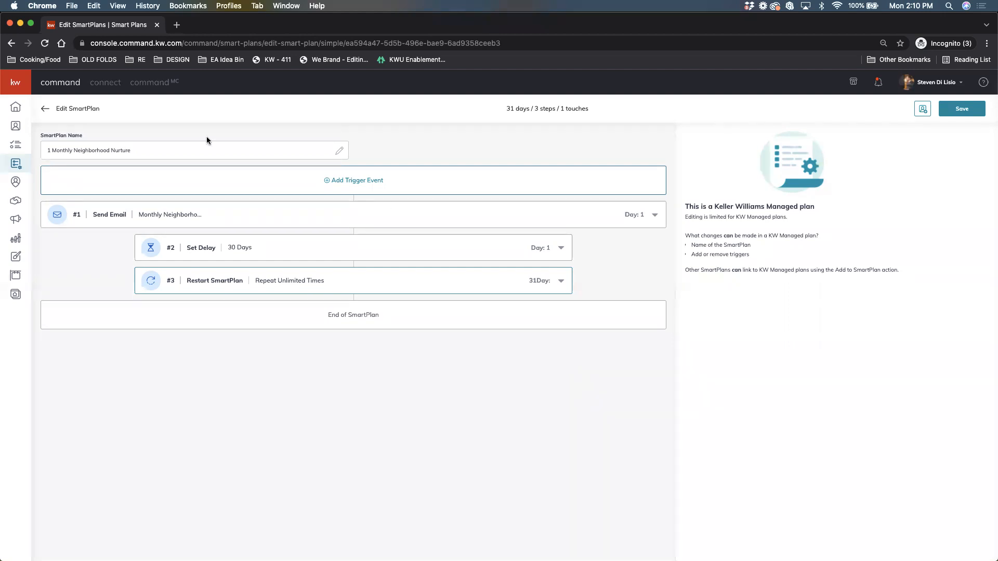
# Add the Primary Address column to the Contacts table and place it before Last Contacted.
pyautogui.click(16, 130)
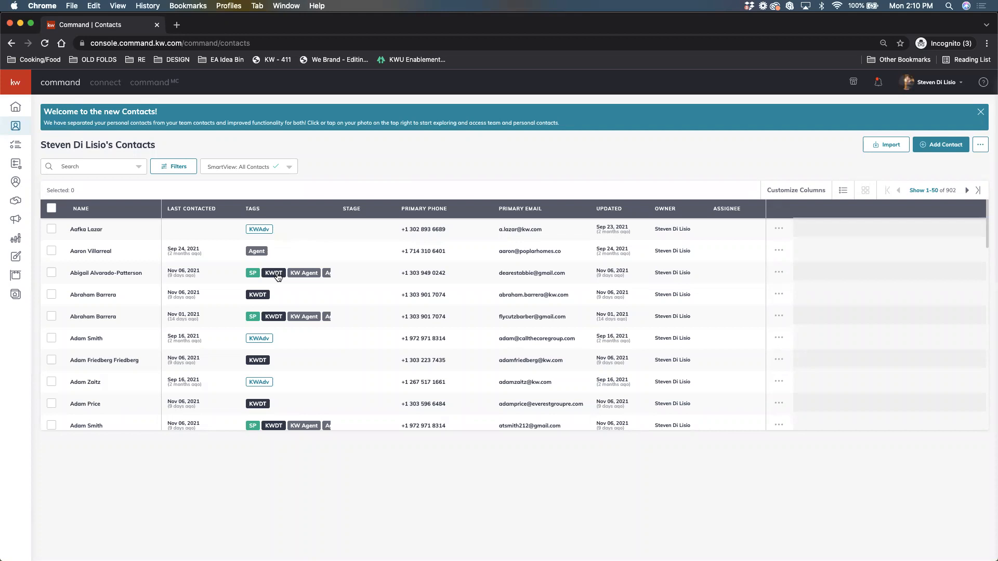
pyautogui.click(802, 192)
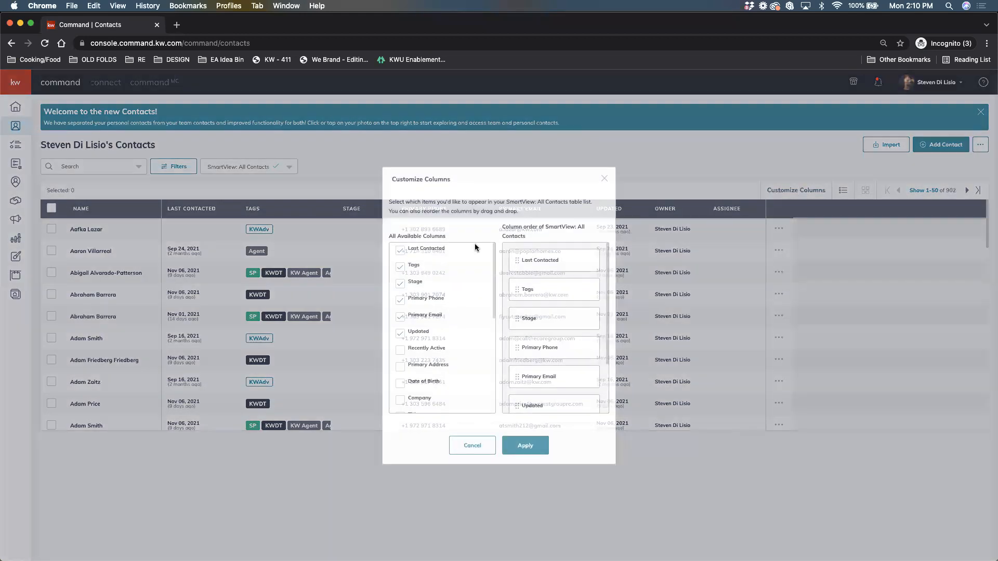
pyautogui.scroll(-3, 556, 374)
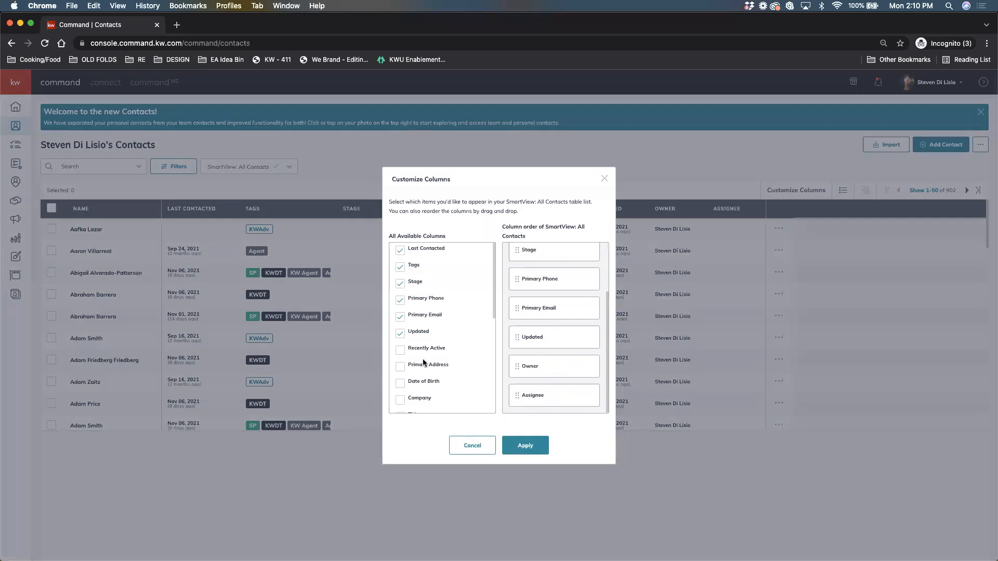
pyautogui.click(404, 370)
pyautogui.scroll(-2, 564, 395)
pyautogui.moveTo(562, 396); pyautogui.dragTo(561, 255)
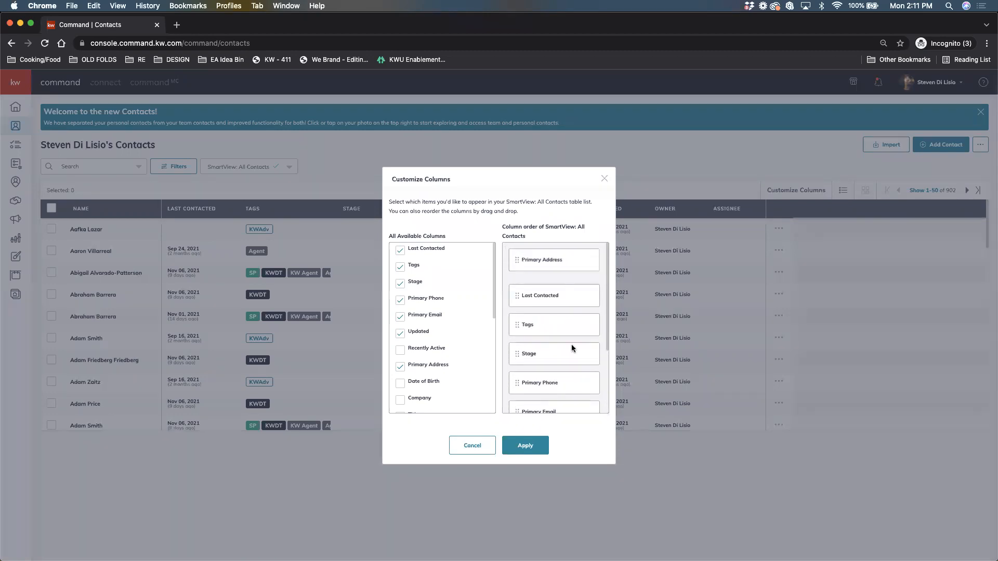
pyautogui.click(530, 449)
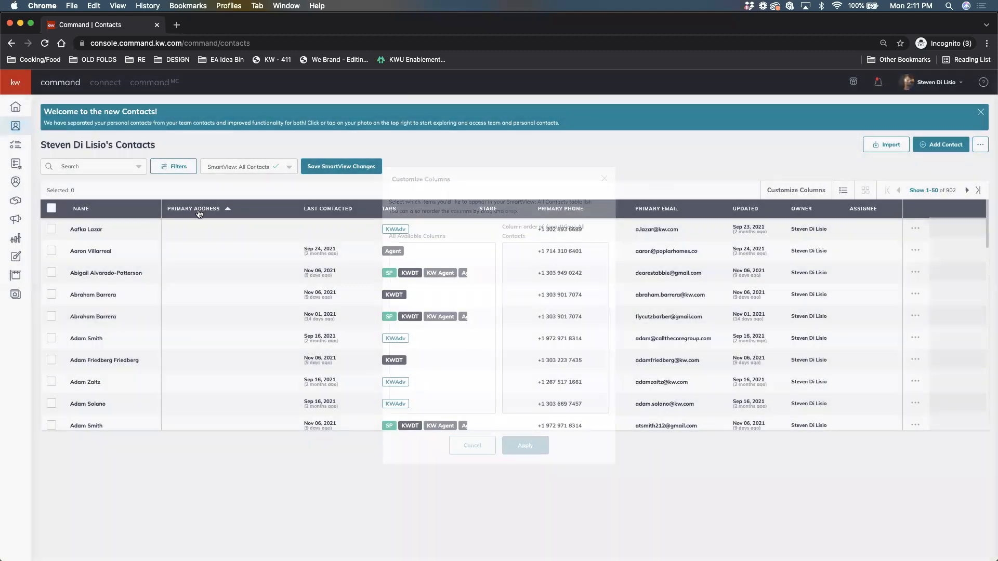
# Sort the contacts by Primary Address so filled addresses come first, and select all nine contacts that have an address.
pyautogui.click(199, 210)
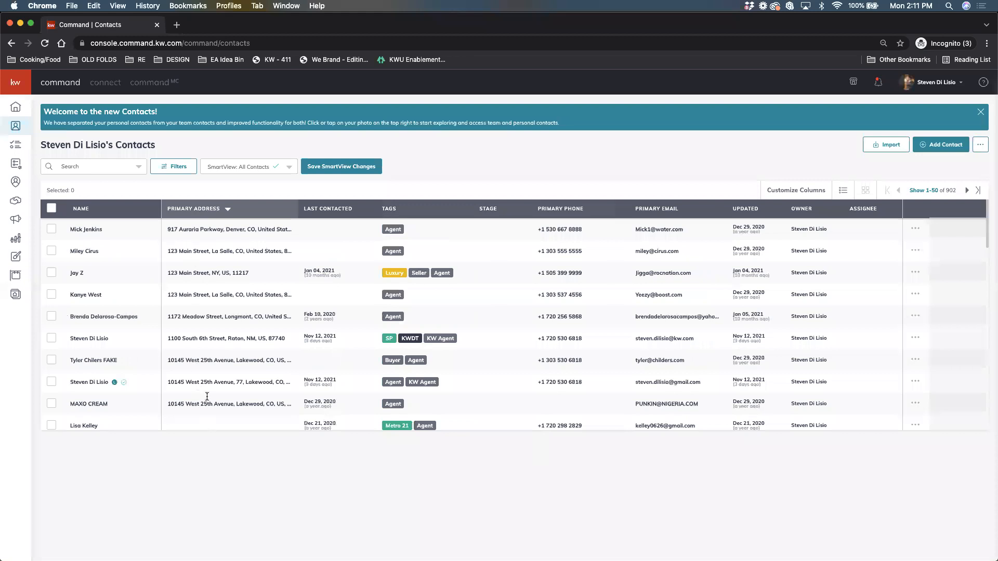
pyautogui.scroll(-5, 208, 384)
pyautogui.scroll(5, 210, 366)
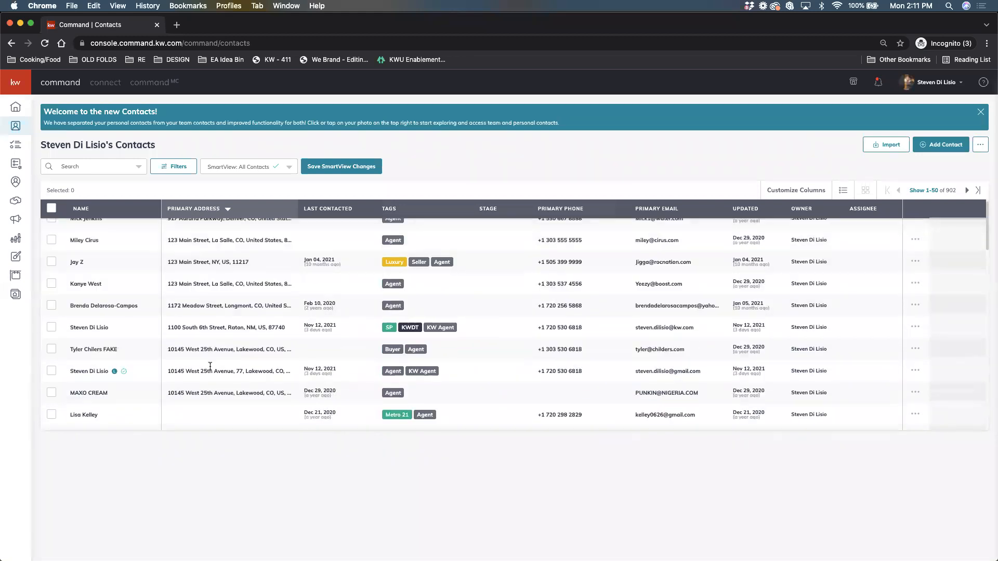
pyautogui.click(51, 393)
pyautogui.click(51, 371)
pyautogui.click(51, 305)
pyautogui.click(51, 283)
pyautogui.click(51, 262)
pyautogui.click(51, 241)
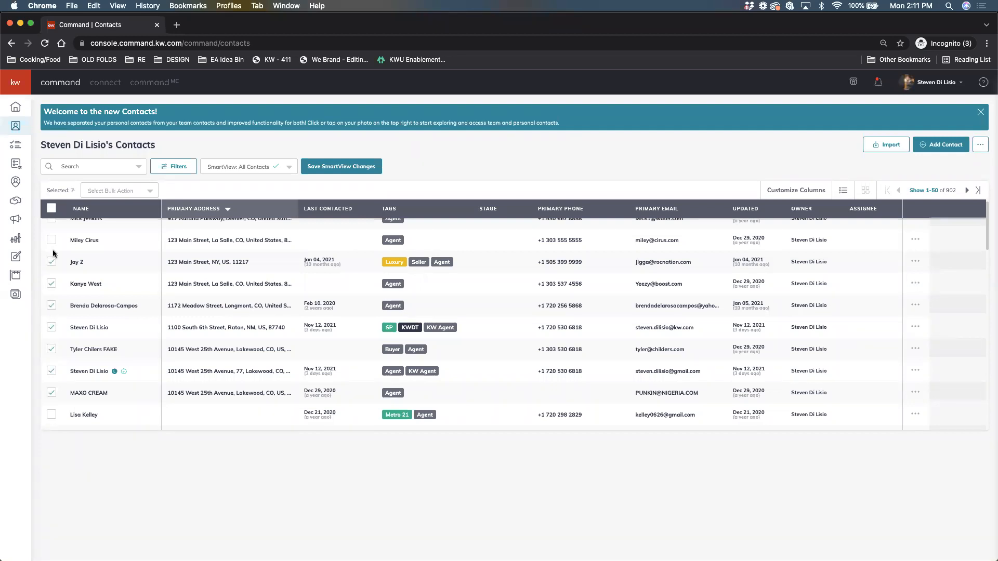
pyautogui.scroll(1, 55, 258)
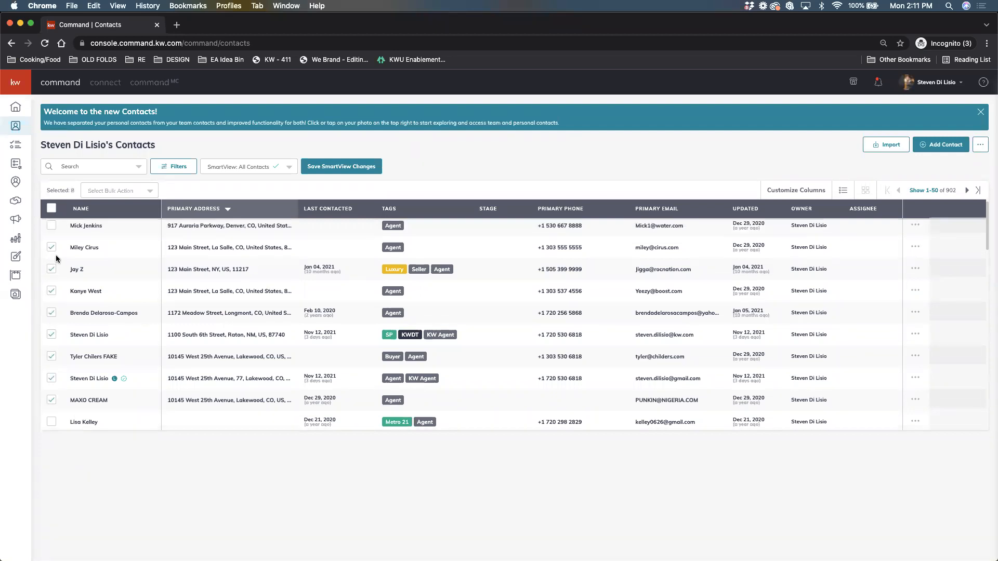
# Start adding the selected contacts in bulk to the 1 Monthly Neighborhood Nurture SmartPlan, searching for it with "monthly".
pyautogui.click(121, 191)
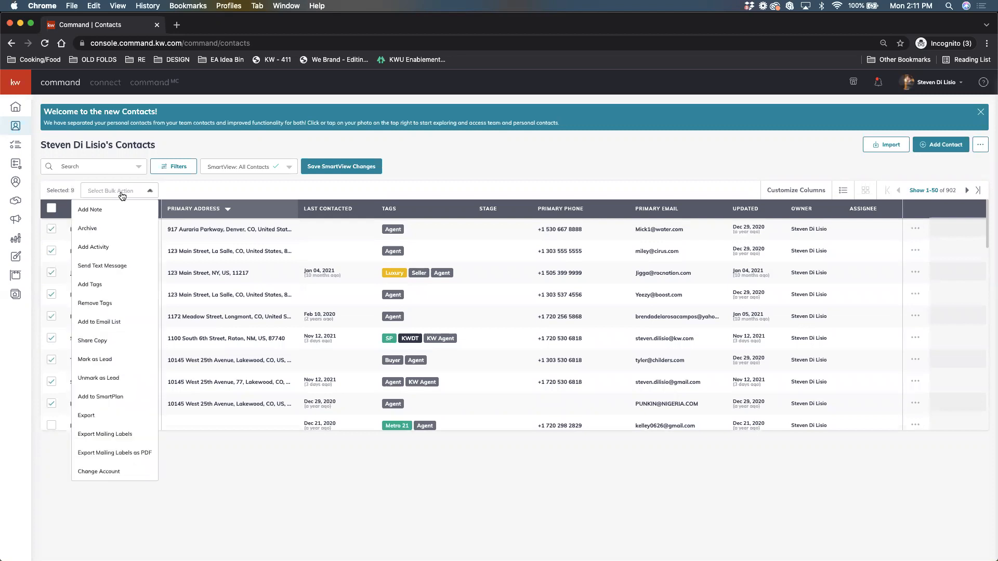
pyautogui.click(119, 397)
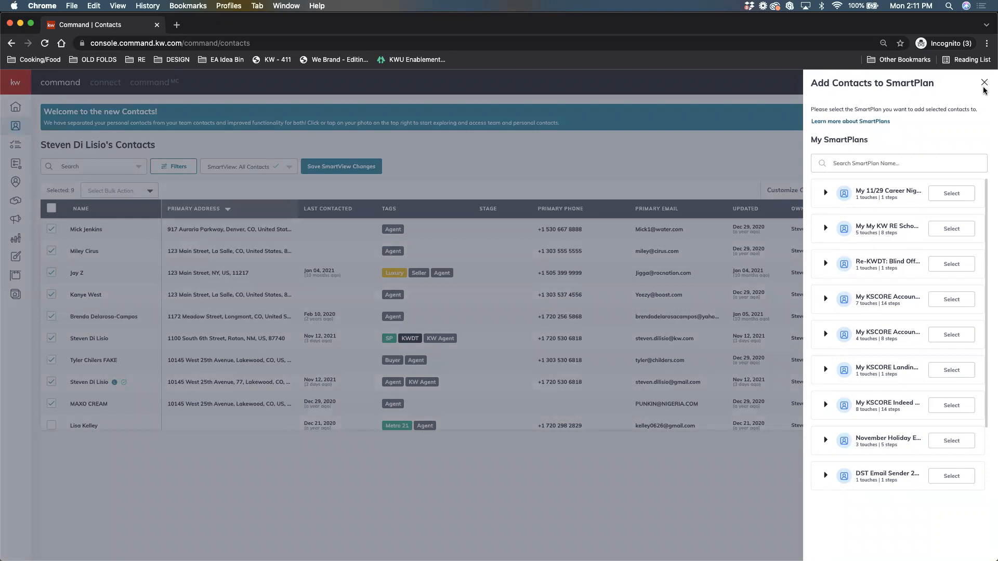
pyautogui.click(857, 165)
pyautogui.write('monthly')
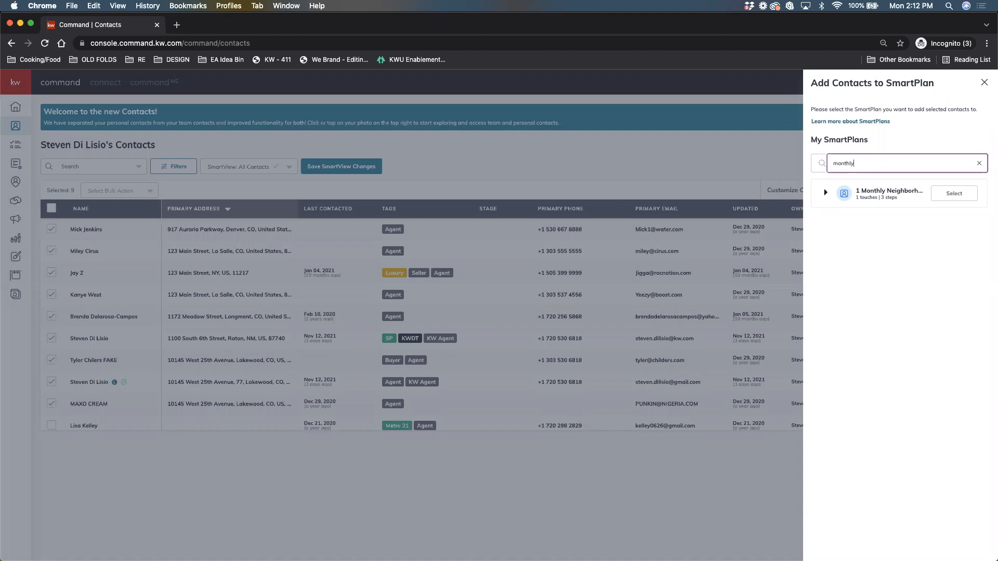
pyautogui.click(942, 193)
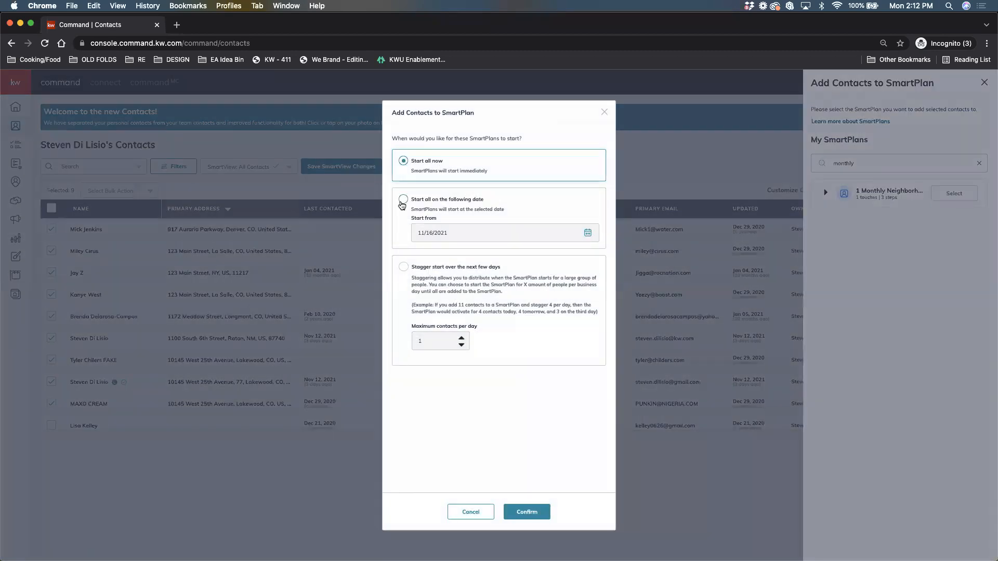
# Set the SmartPlan to start for all selected contacts on 12/1/2021, and close the assignment without confirming it.
pyautogui.click(402, 201)
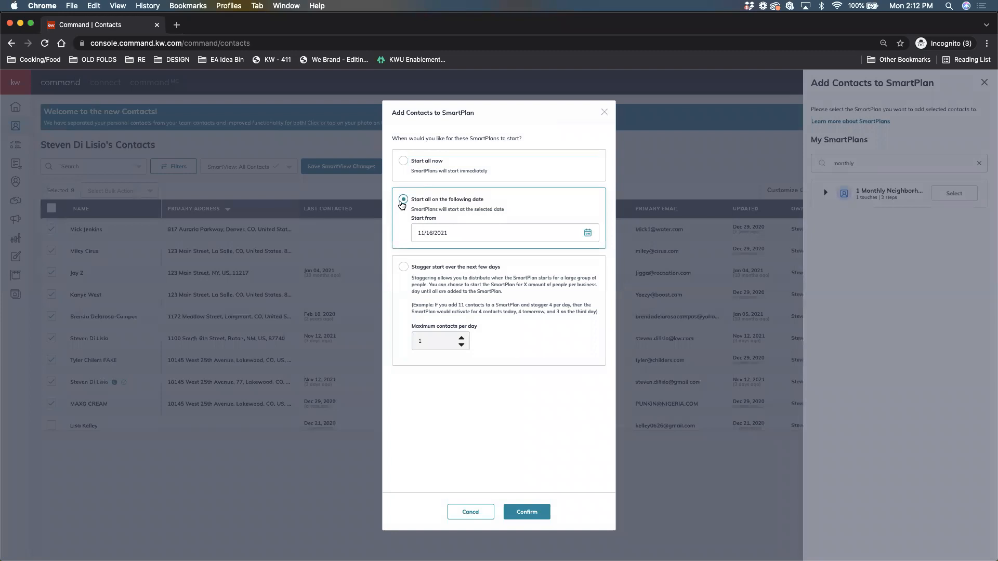
pyautogui.click(468, 232)
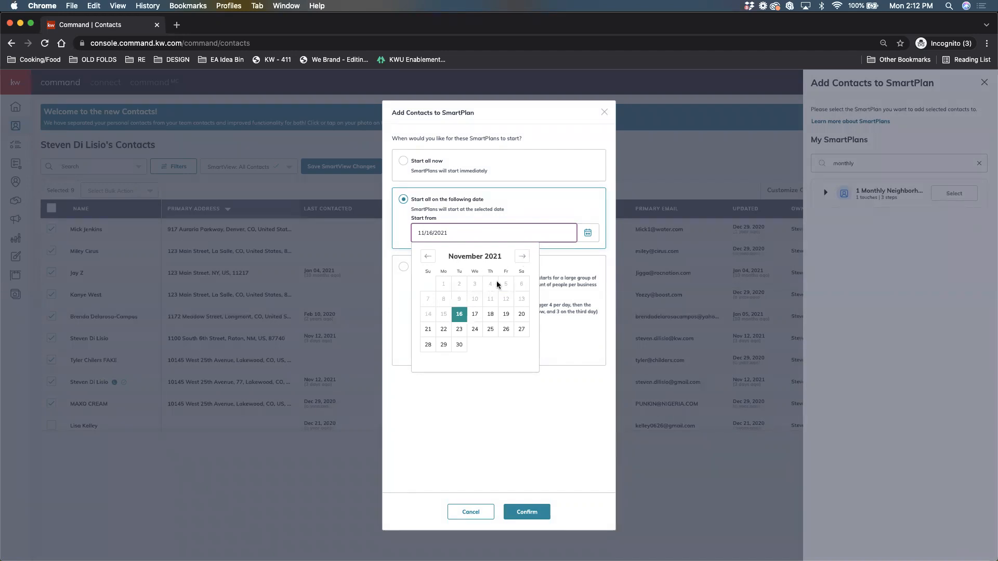
pyautogui.click(520, 259)
pyautogui.click(475, 284)
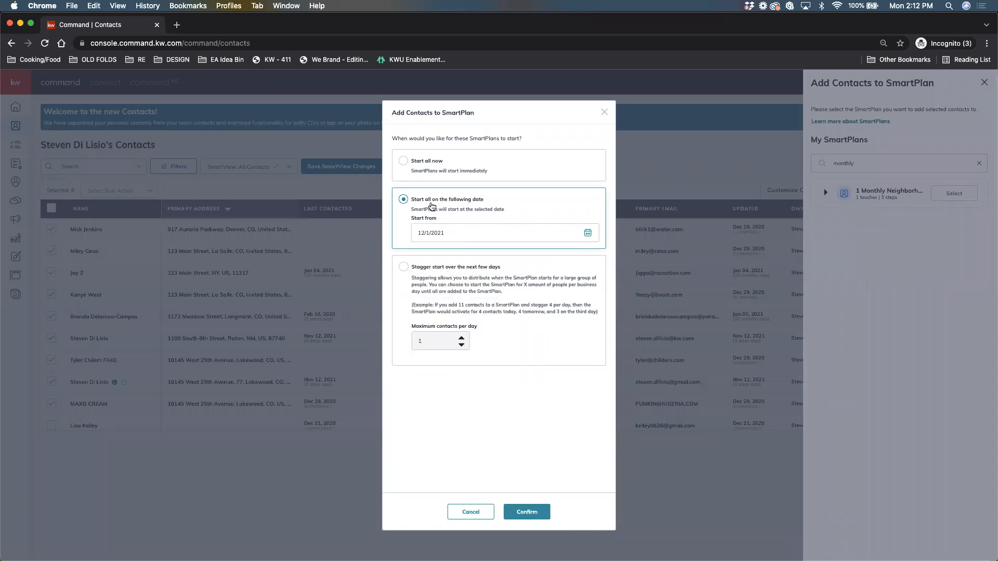
pyautogui.click(483, 231)
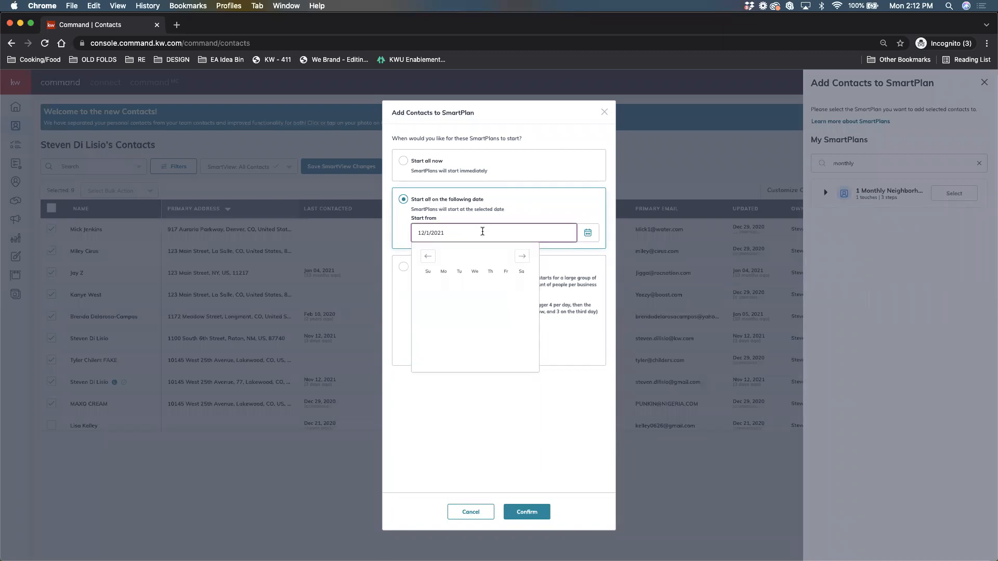
pyautogui.click(531, 205)
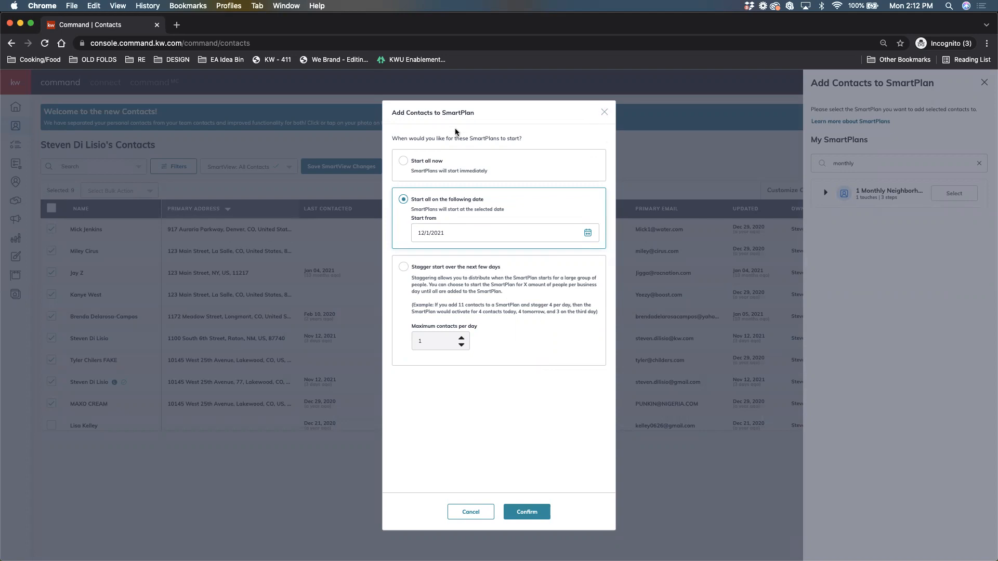
pyautogui.click(605, 112)
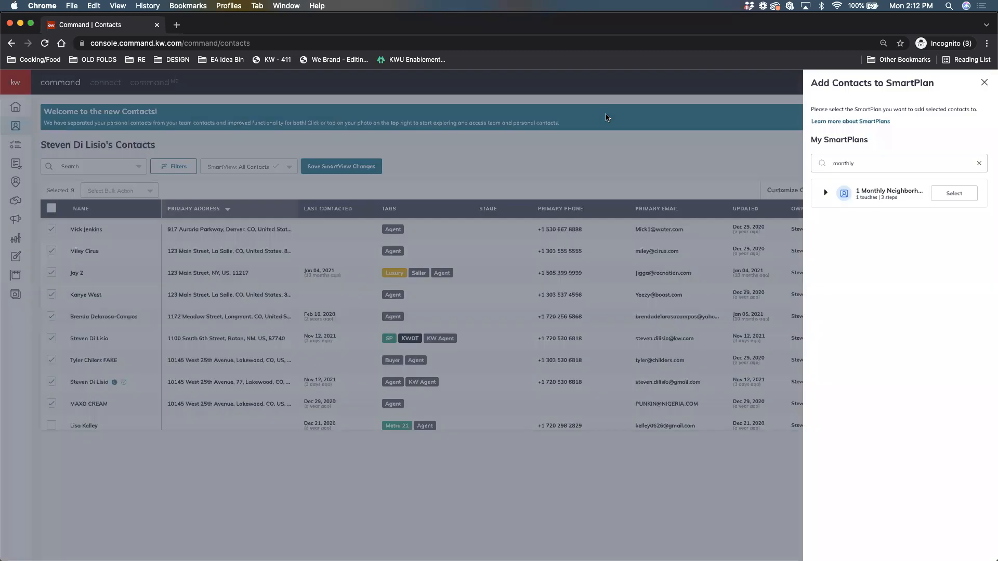
pyautogui.click(985, 82)
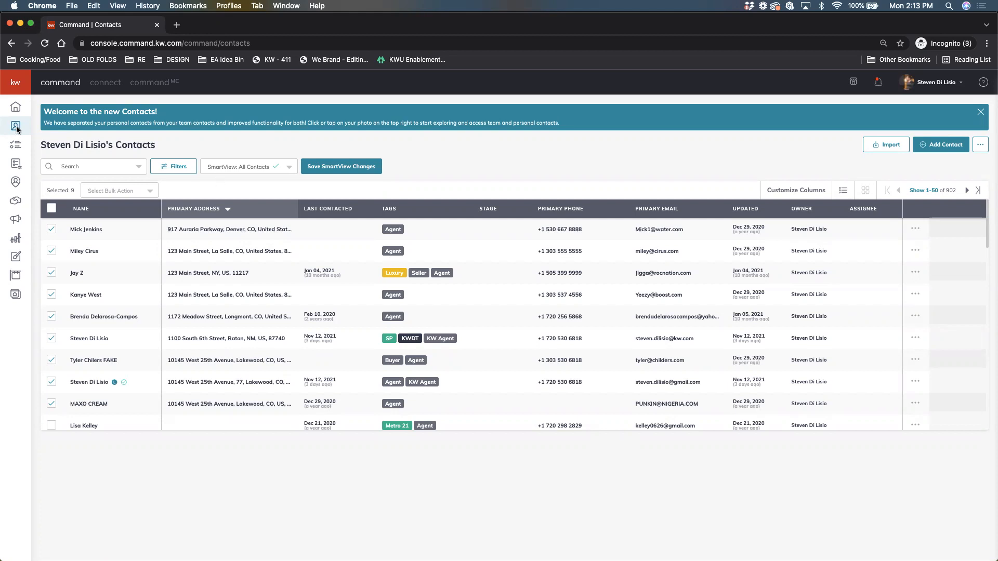
# Search the SmartPlans Library by Author Name, entering the author's surname.
pyautogui.click(16, 166)
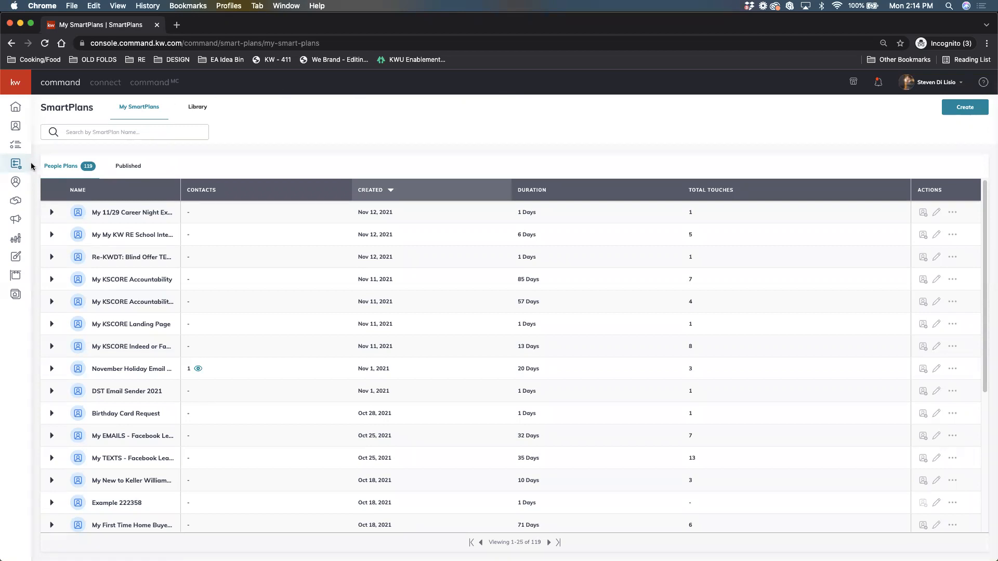
pyautogui.click(202, 109)
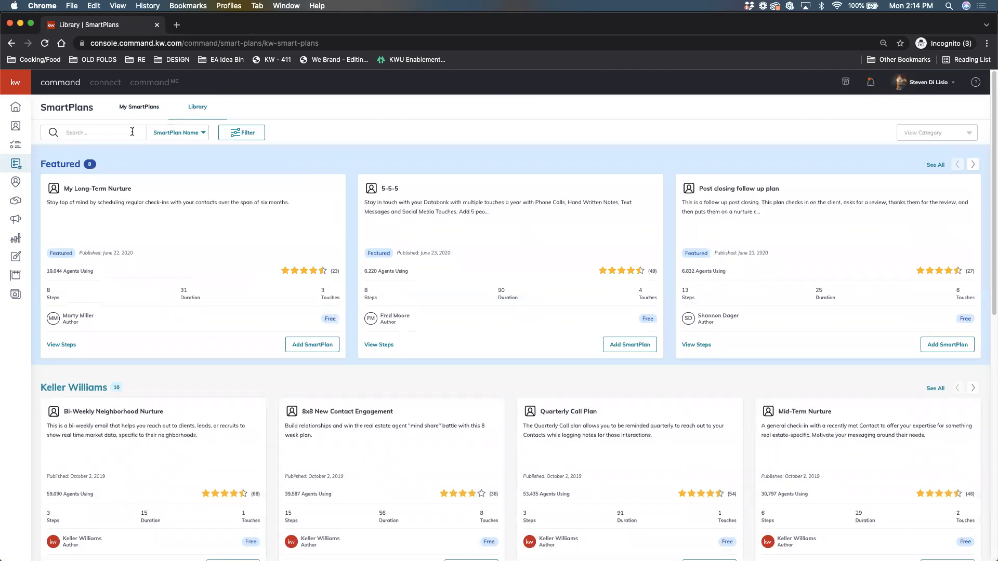
pyautogui.click(176, 136)
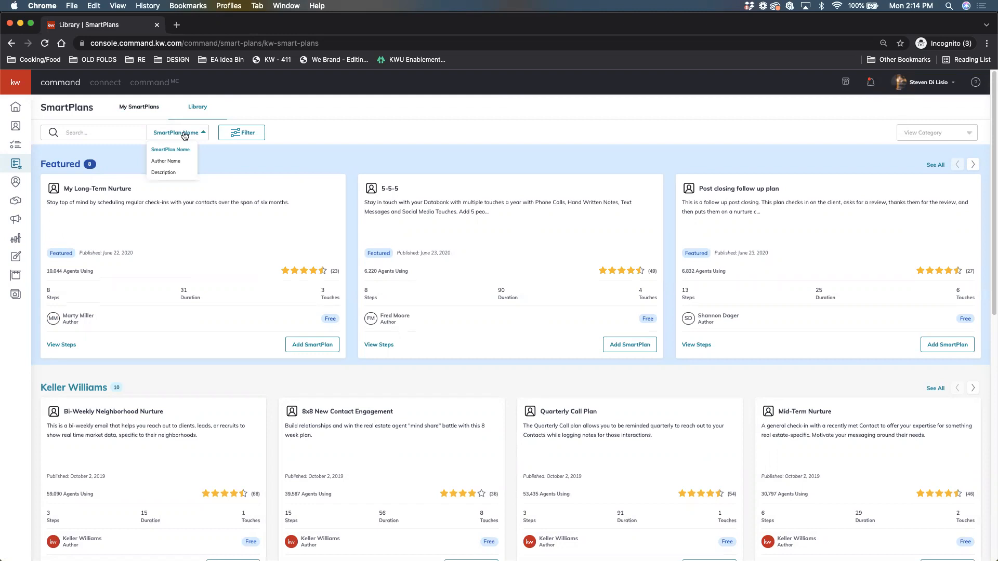
pyautogui.click(176, 162)
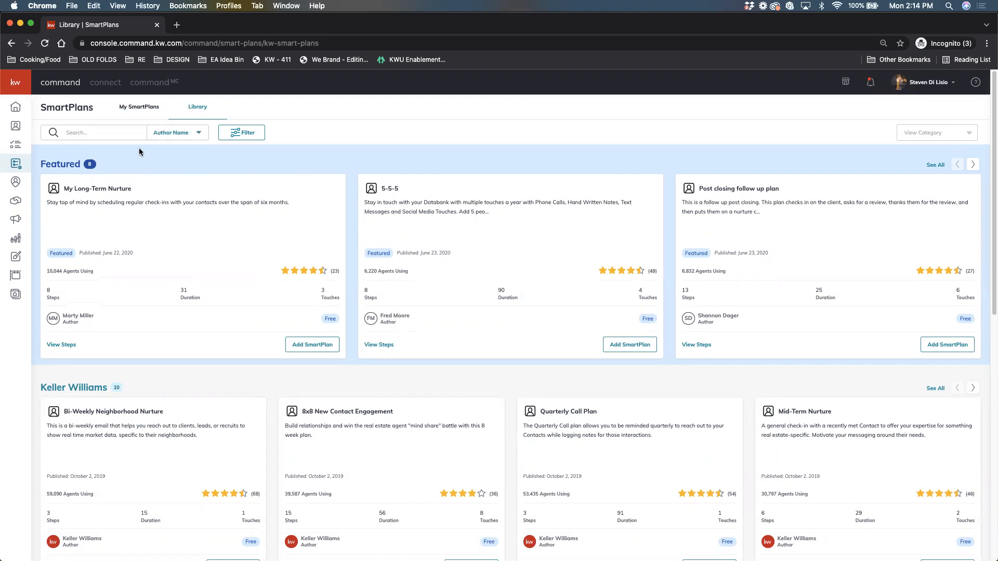
pyautogui.click(105, 135)
pyautogui.write('di')
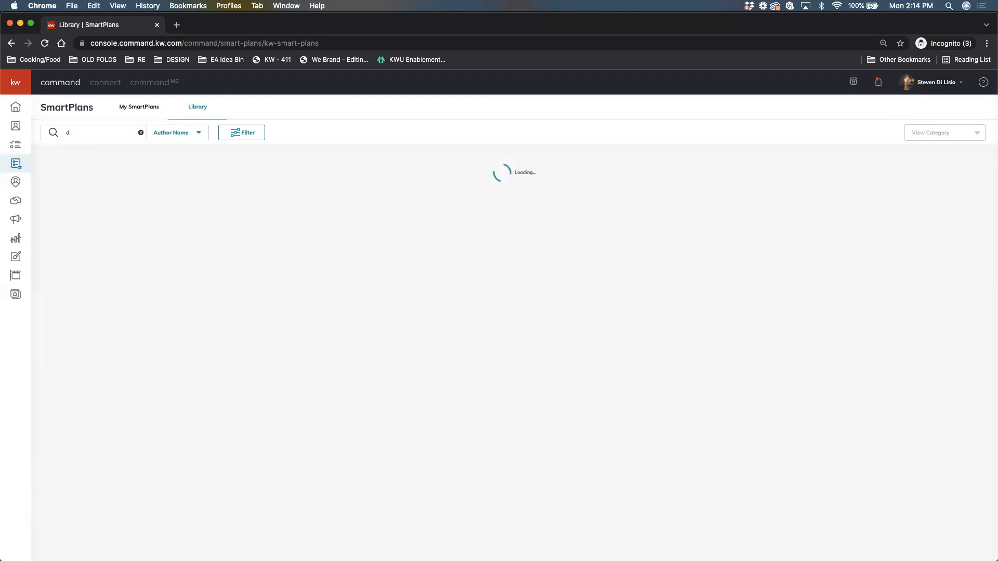
pyautogui.write(' lisio')
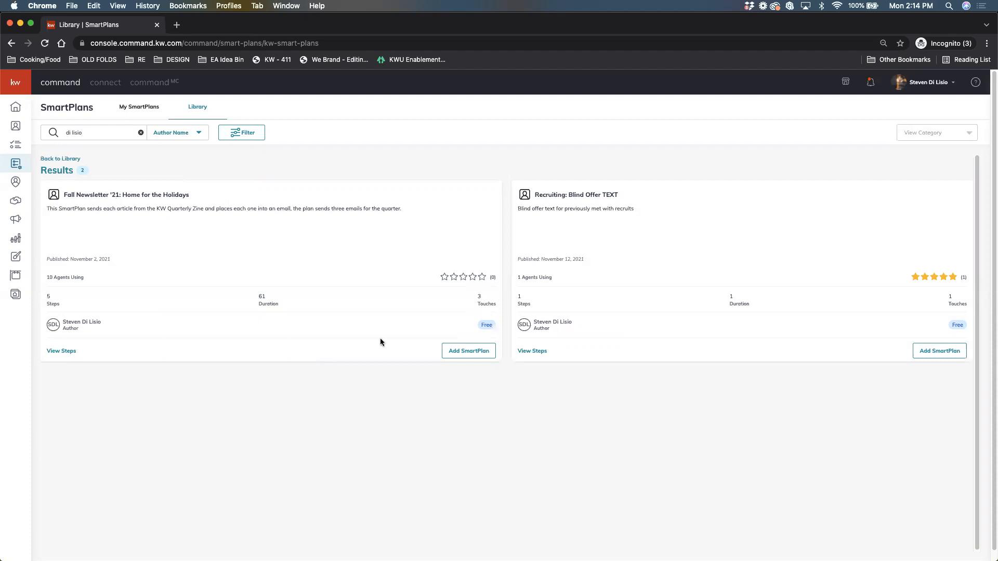
# Download the Fall Newsletter '21: Home for the Holidays plan into My SmartPlans, keeping the suggested plan name.
pyautogui.click(480, 354)
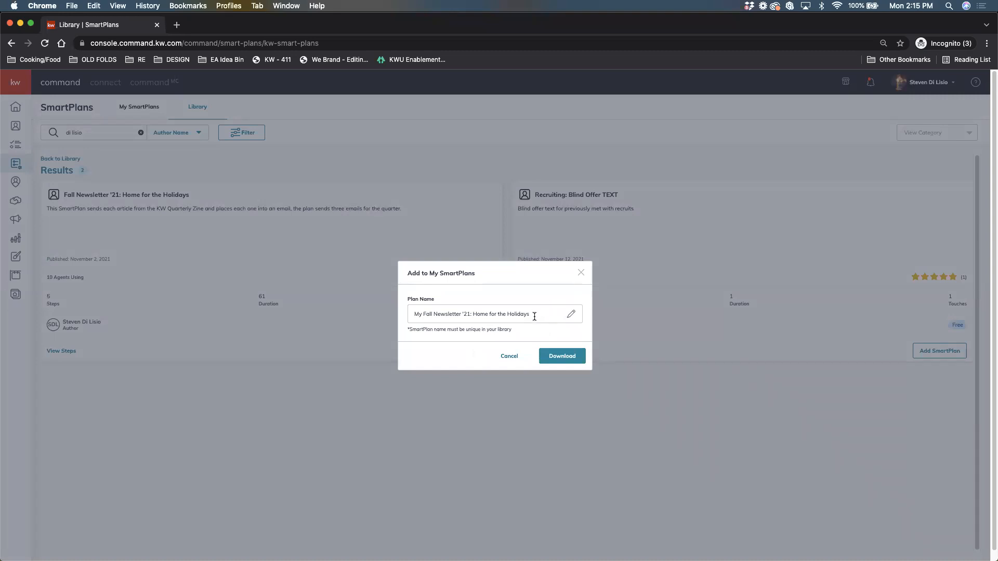
pyautogui.click(500, 361)
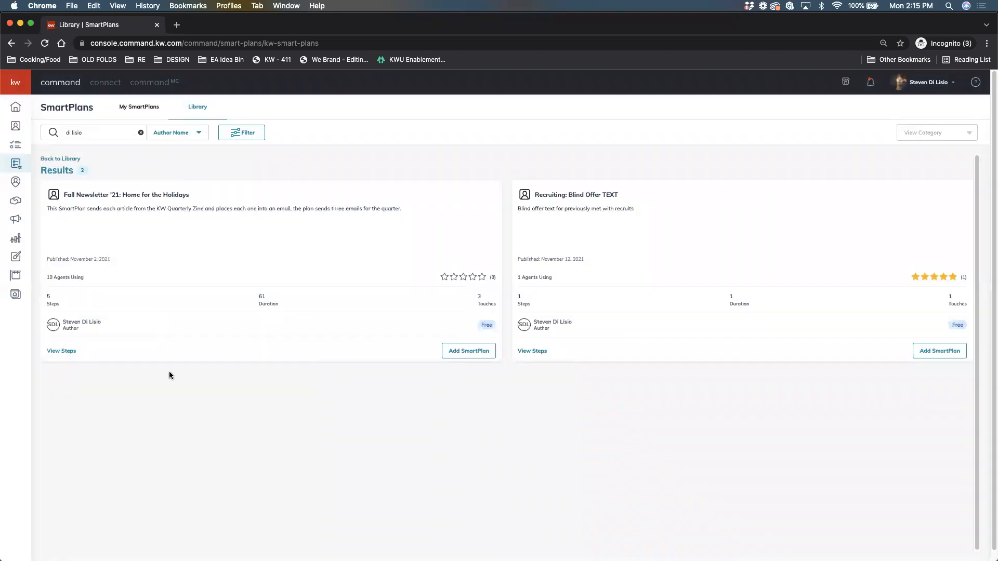
pyautogui.click(478, 354)
pyautogui.click(575, 356)
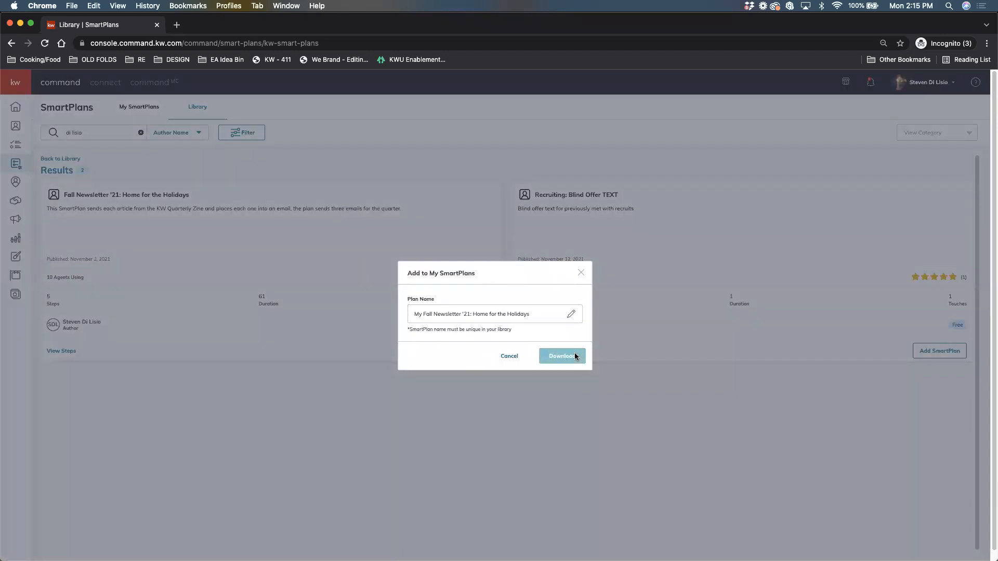
# Expand My Fall Newsletter '21: Home for the Holidays in My SmartPlans to view its steps, and open the plan for editing.
pyautogui.click(150, 111)
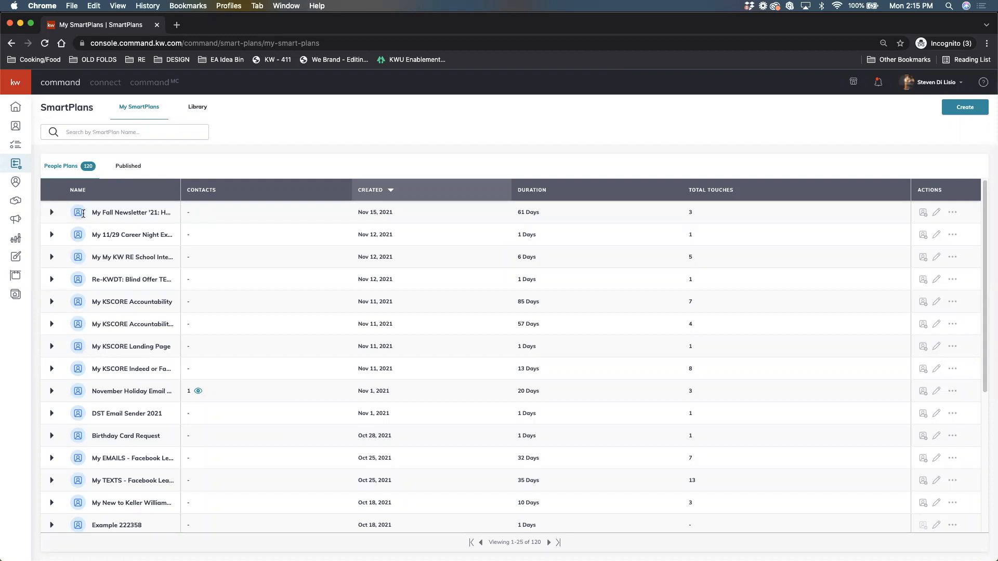
pyautogui.click(52, 213)
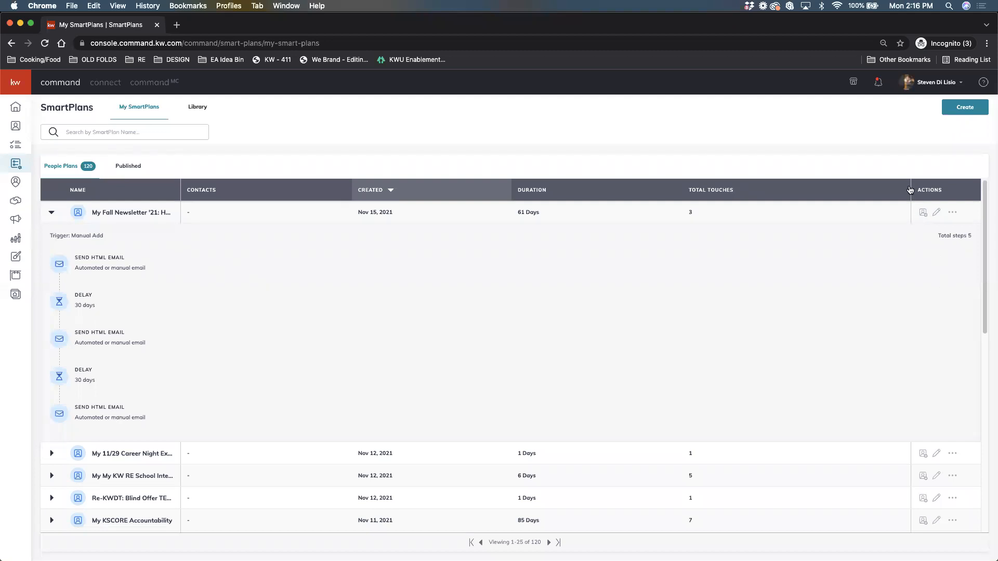
pyautogui.click(939, 212)
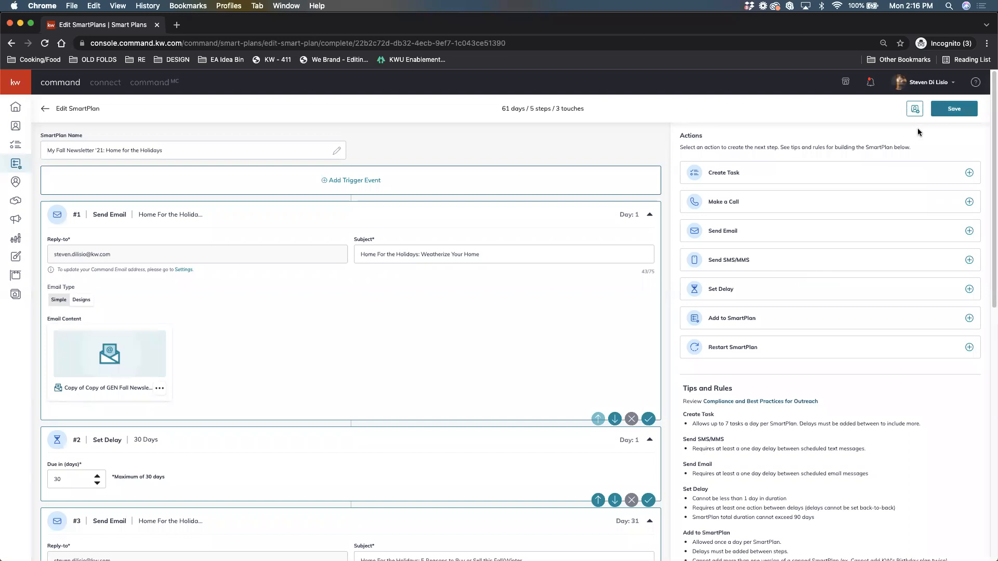
# Preview the email design of step #1, Weatherize Your Home, read through the whole newsletter, and close the preview.
pyautogui.click(160, 390)
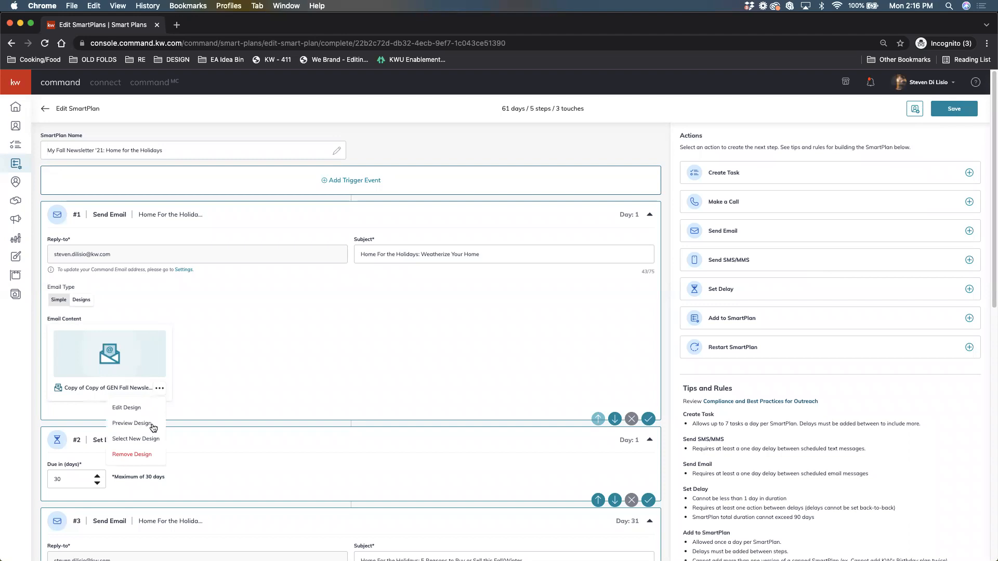
pyautogui.click(132, 424)
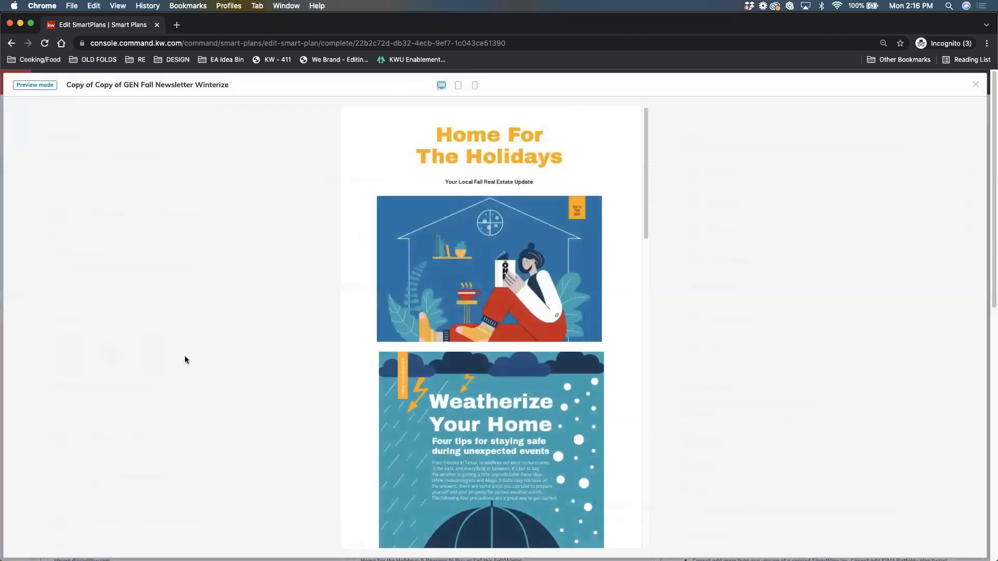
pyautogui.scroll(-5, 459, 298)
pyautogui.scroll(-2, 459, 298)
pyautogui.scroll(2, 464, 311)
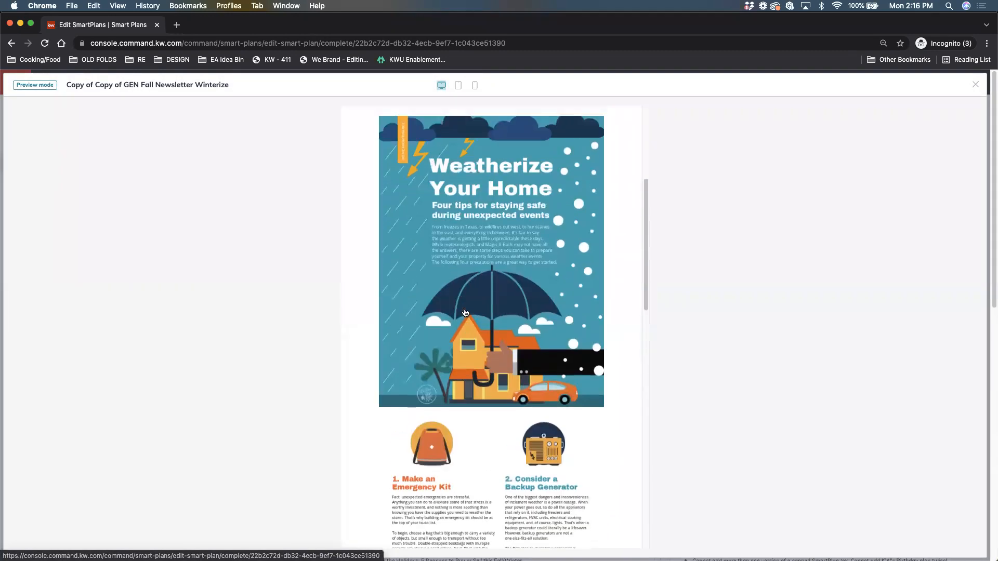
pyautogui.scroll(-3, 465, 313)
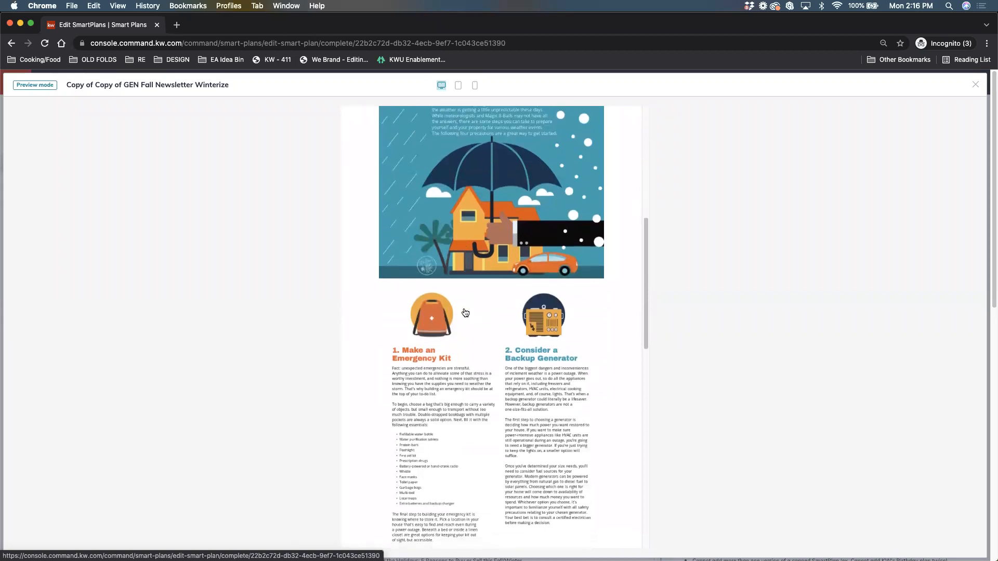
pyautogui.scroll(-10, 465, 312)
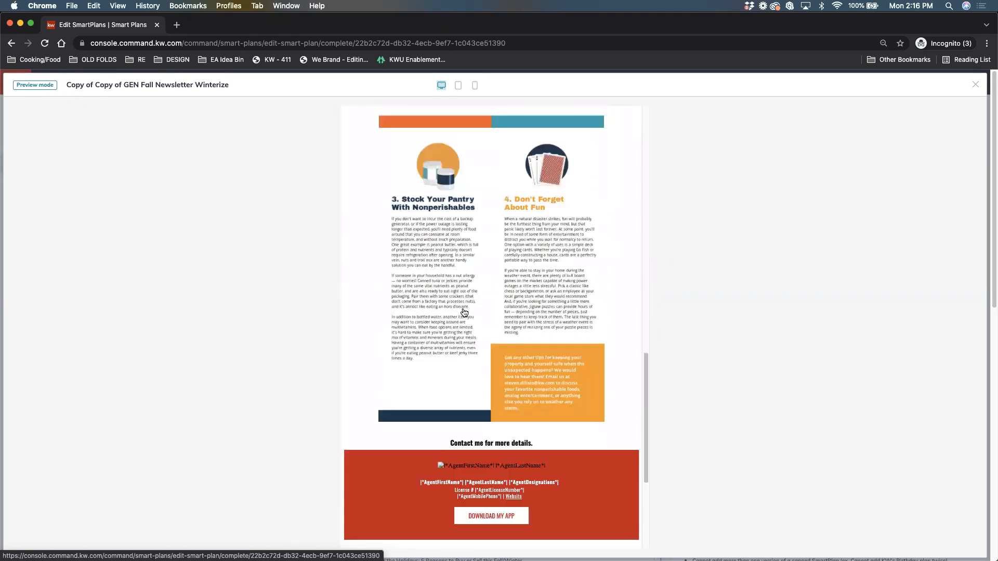
pyautogui.scroll(6, 464, 312)
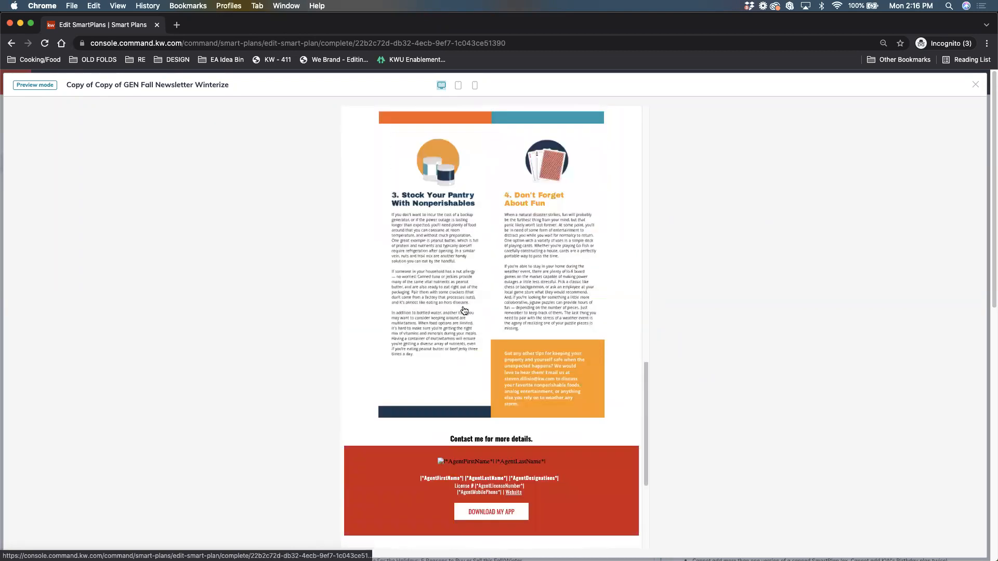
pyautogui.scroll(2, 465, 311)
pyautogui.scroll(-8, 465, 314)
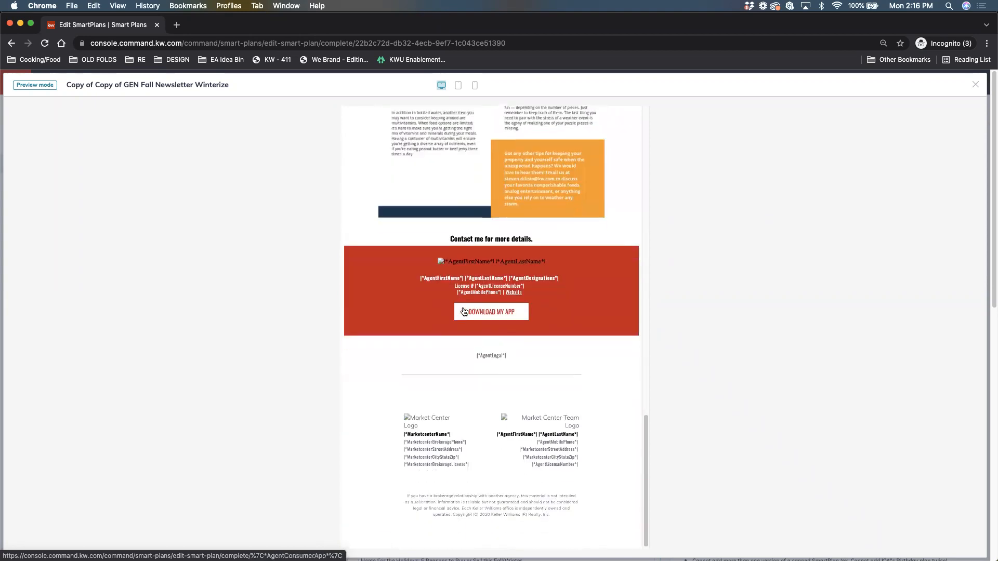
pyautogui.scroll(15, 467, 316)
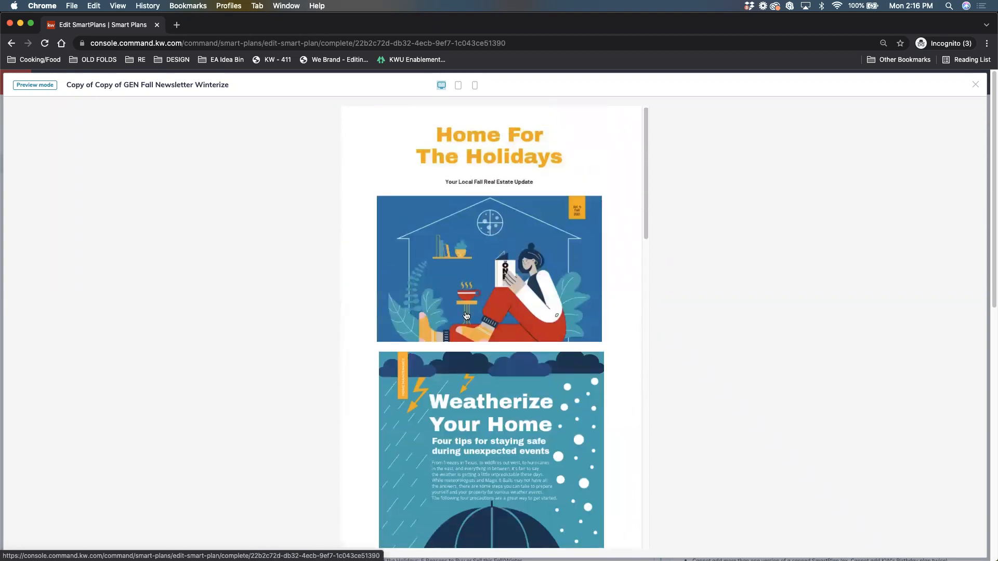
pyautogui.scroll(-4, 474, 297)
pyautogui.scroll(-5, 465, 291)
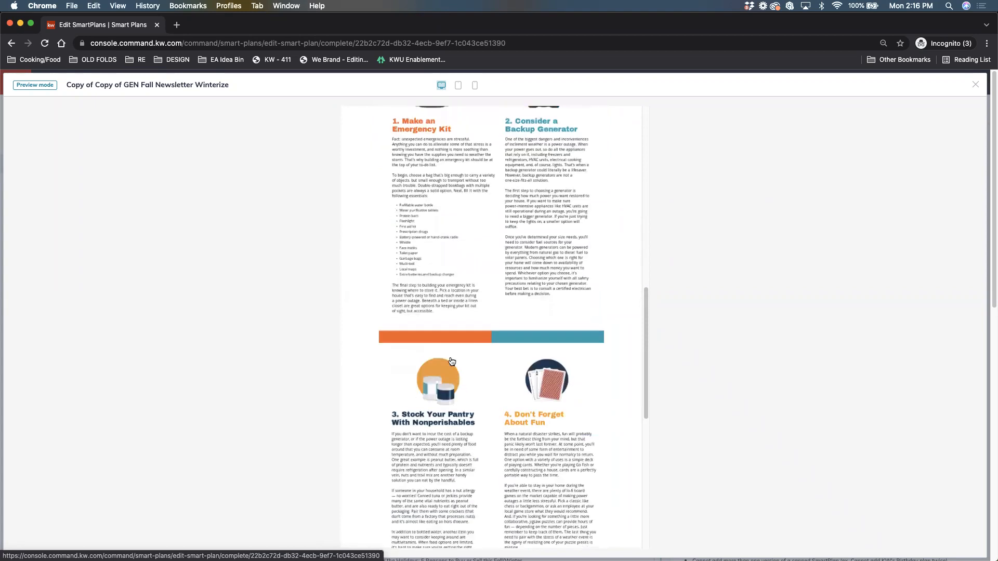
pyautogui.scroll(-4, 455, 289)
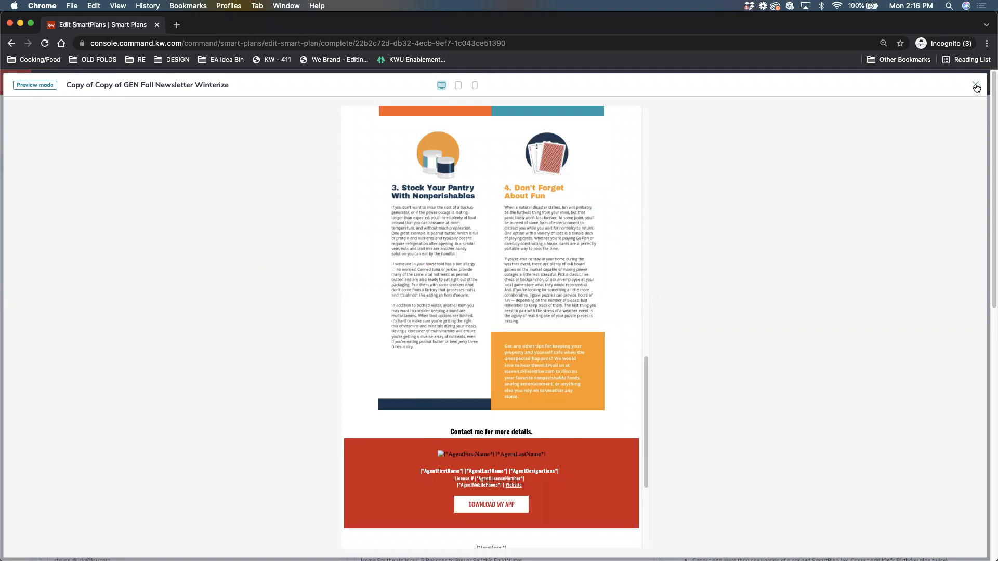
pyautogui.click(976, 87)
# Preview the email design of step #3, 5 Reasons to Buy or Sell this Fall/Winter, through to its footer, and close it.
pyautogui.scroll(-9, 344, 331)
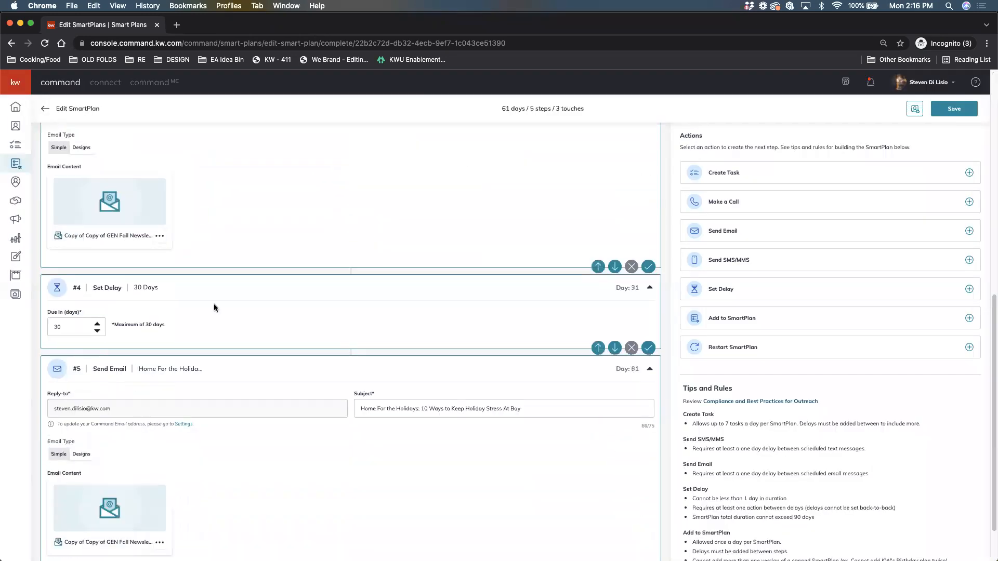
pyautogui.click(160, 236)
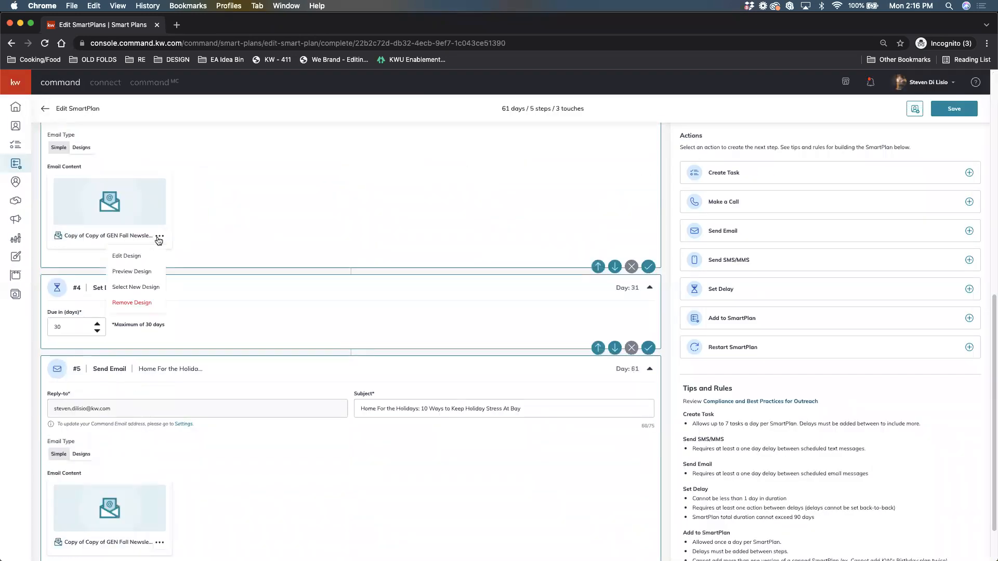
pyautogui.click(136, 271)
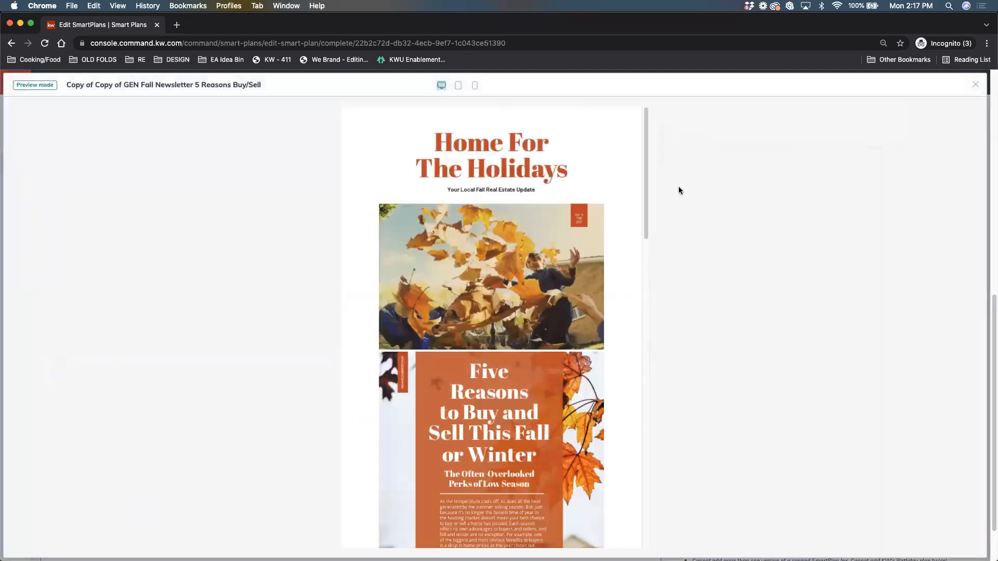
pyautogui.scroll(-5, 296, 343)
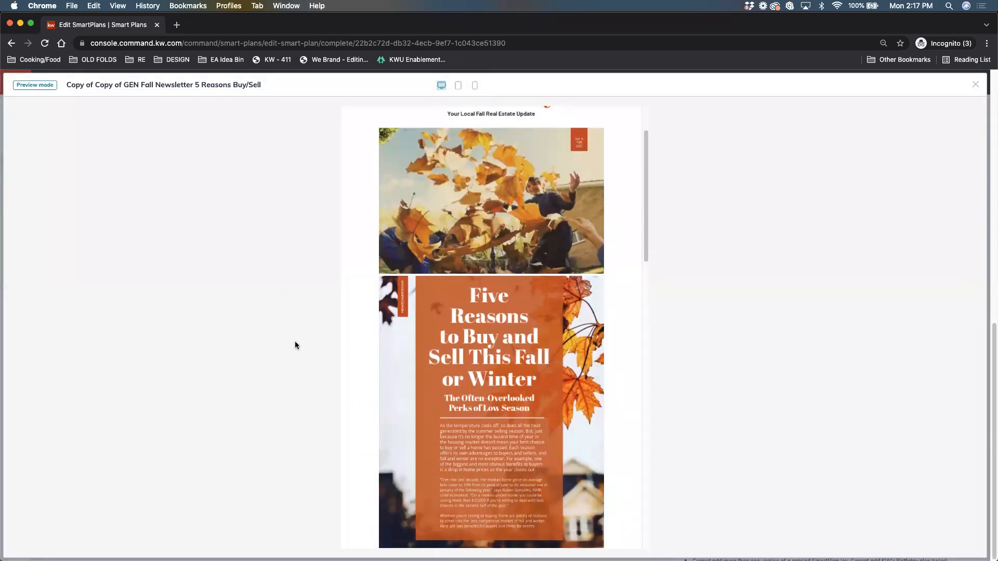
pyautogui.scroll(-1, 295, 343)
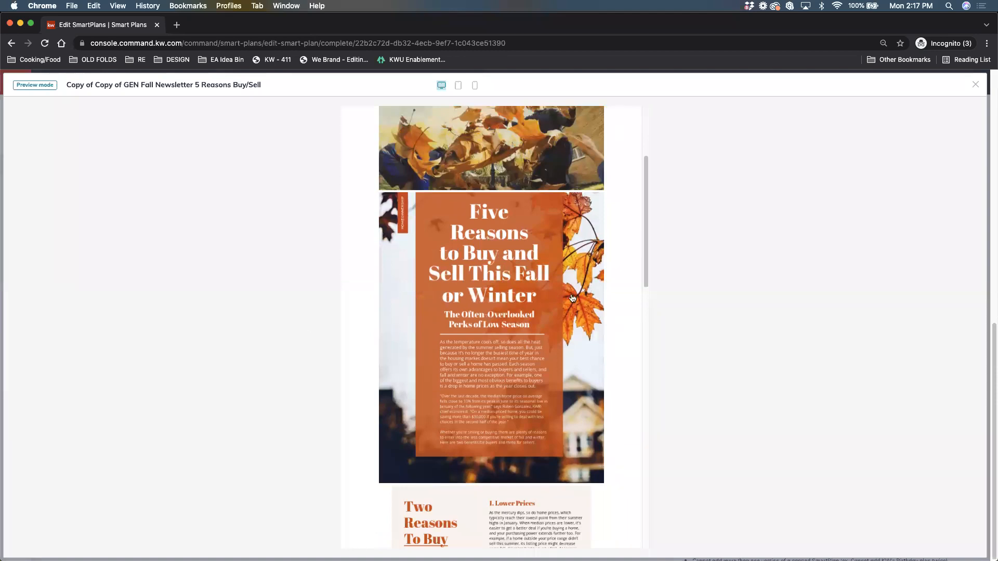
pyautogui.scroll(-1, 535, 352)
pyautogui.scroll(-15, 535, 351)
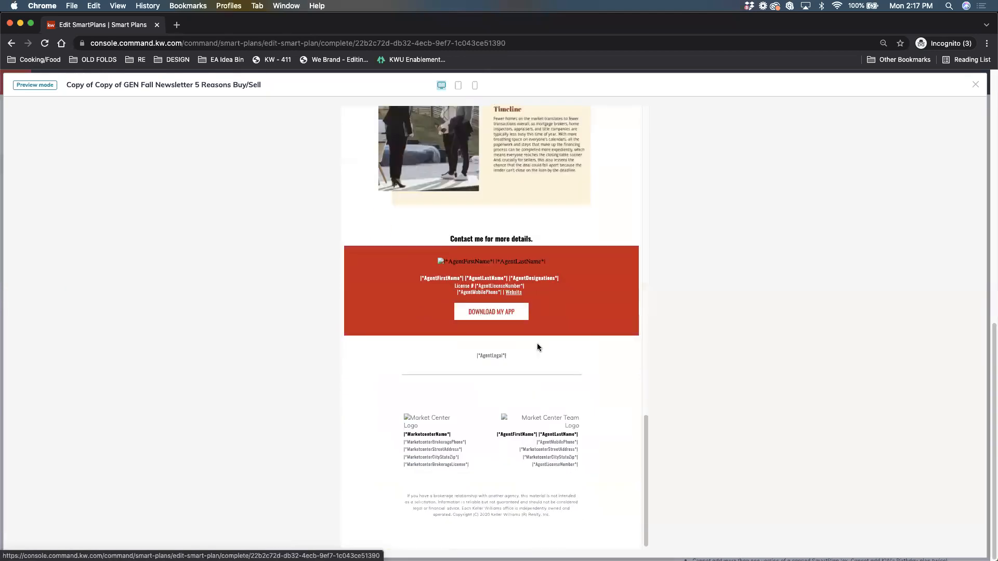
pyautogui.click(975, 85)
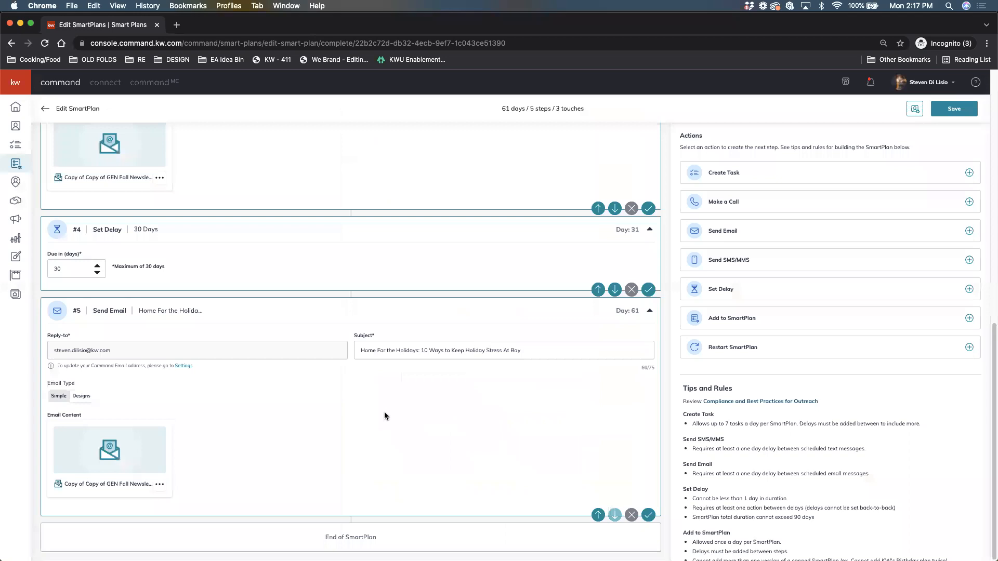
# Preview the email design of step #5, 10 Ways to Keep Holiday Stress At Bay, from start to end, and close it.
pyautogui.click(159, 484)
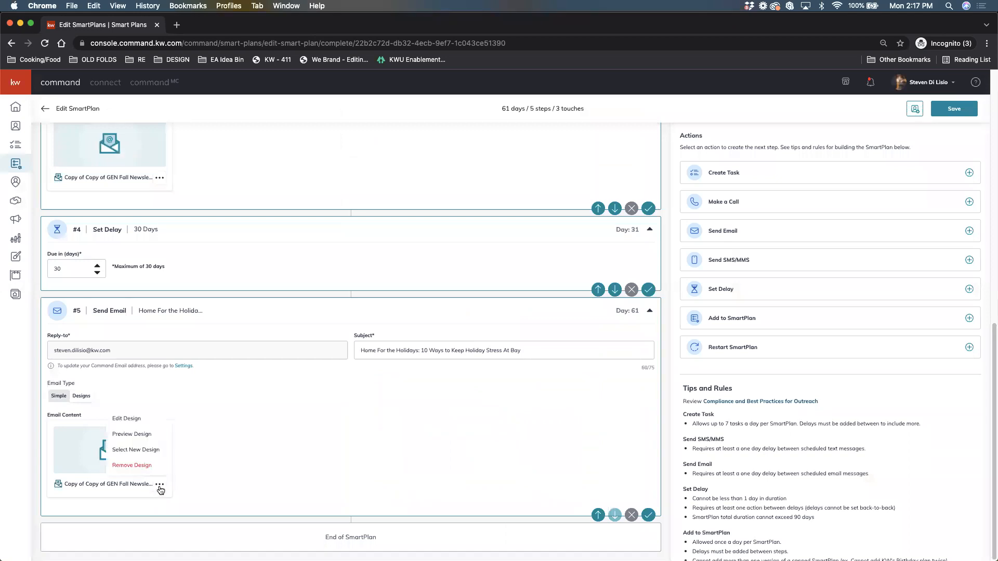
pyautogui.click(133, 435)
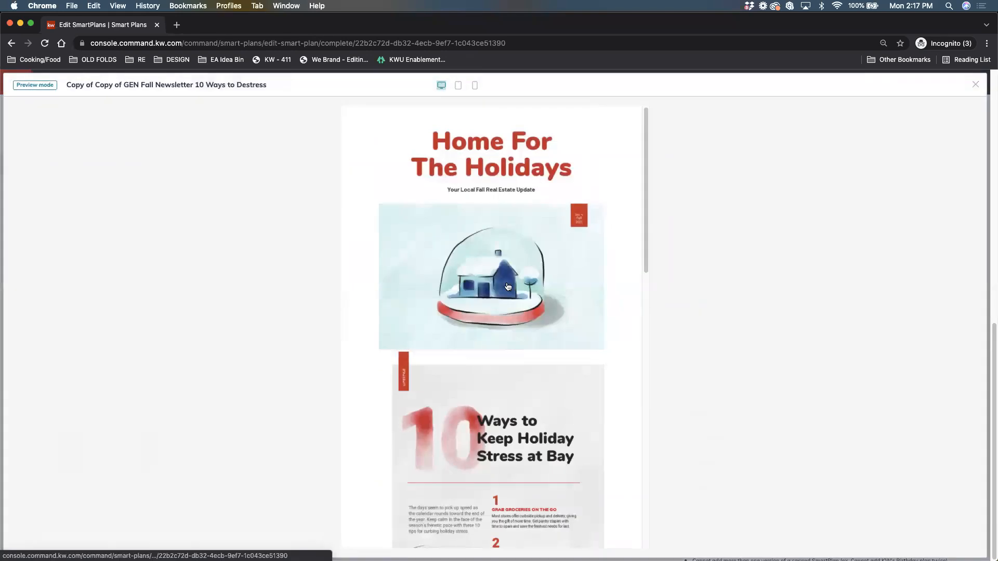
pyautogui.scroll(-3, 501, 372)
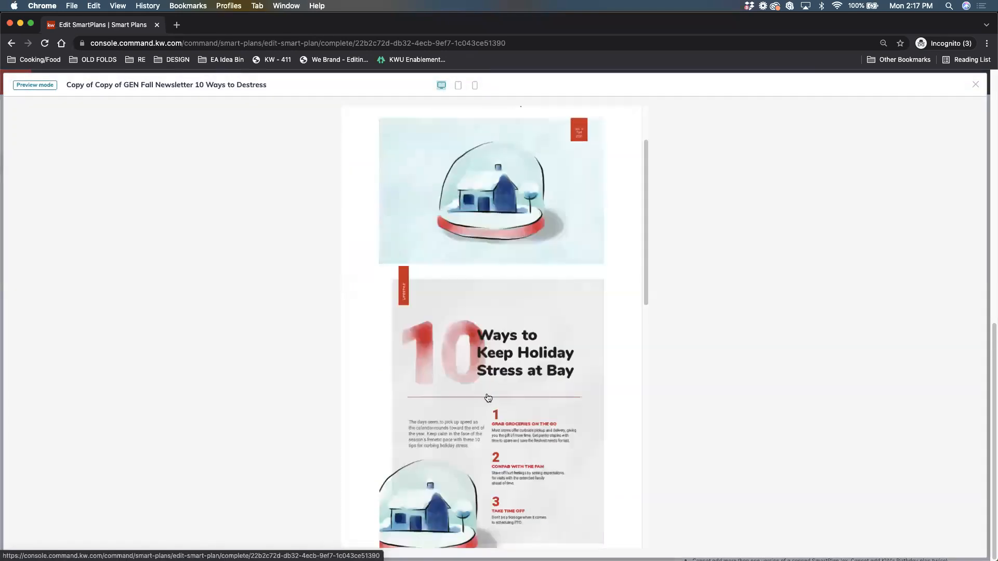
pyautogui.scroll(-10, 486, 397)
pyautogui.scroll(-5, 492, 385)
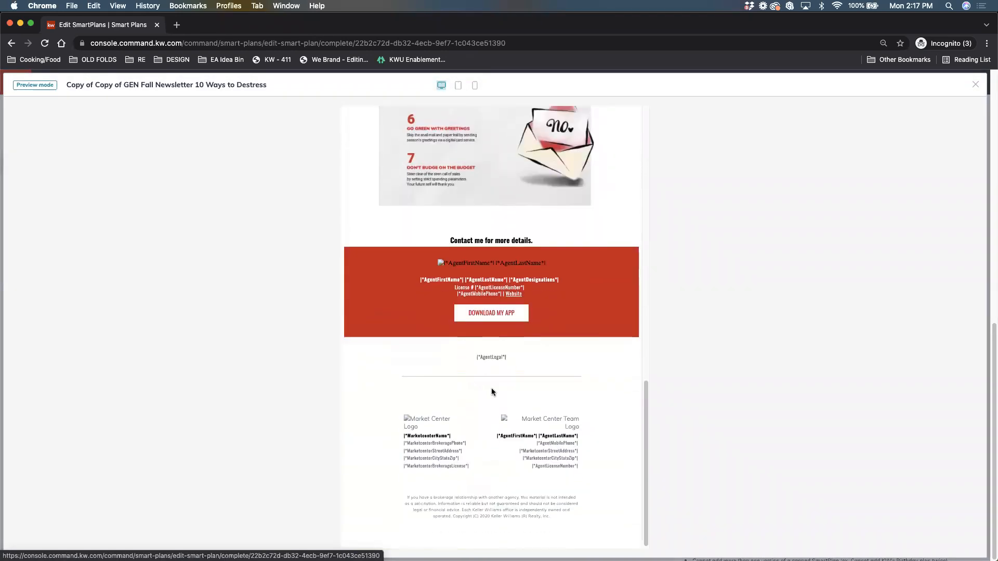
pyautogui.scroll(20, 493, 387)
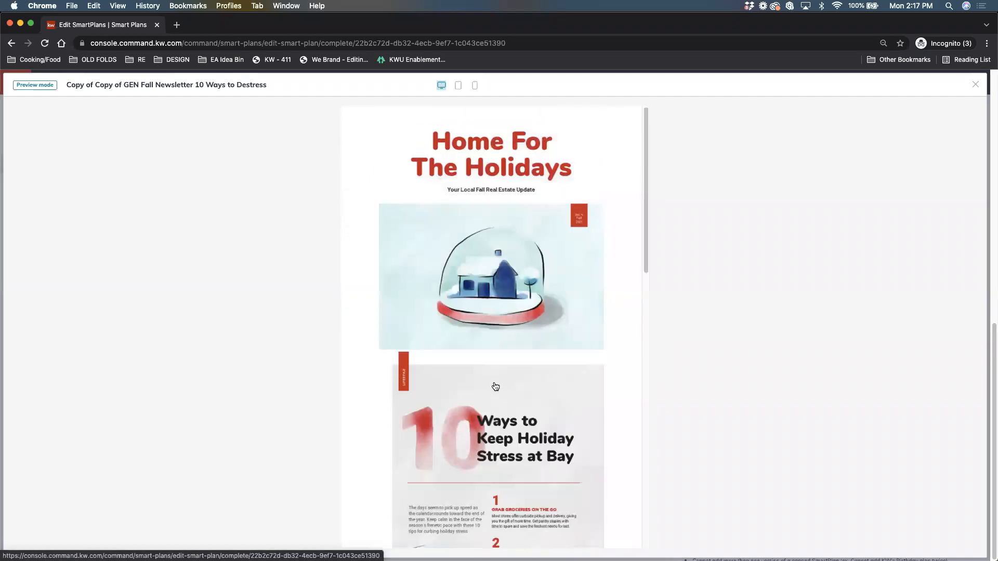
pyautogui.click(975, 85)
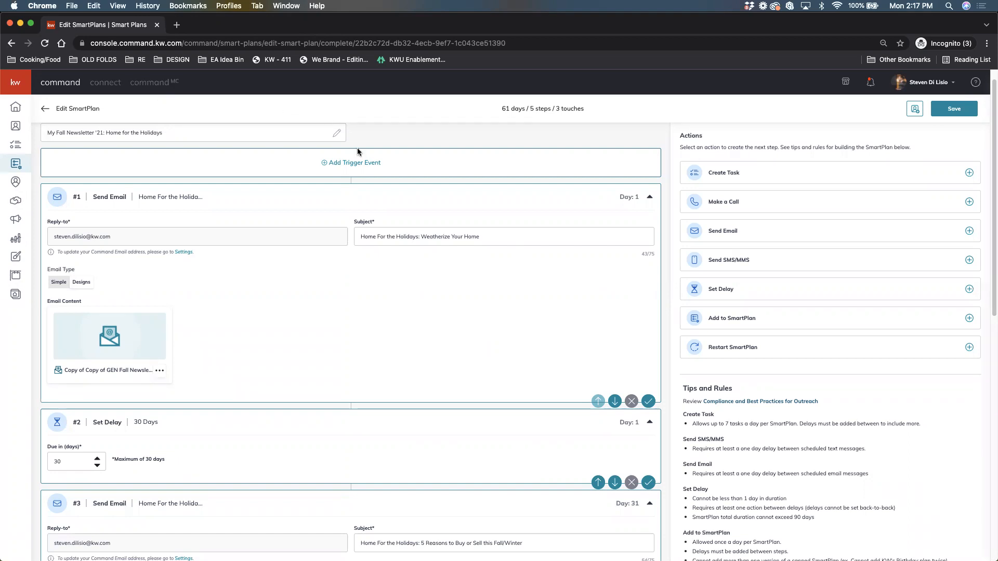
# Leave the SmartPlan editor, open the Designs library and view the available options for a copied GEN Fall Newsletter design.
pyautogui.click(46, 111)
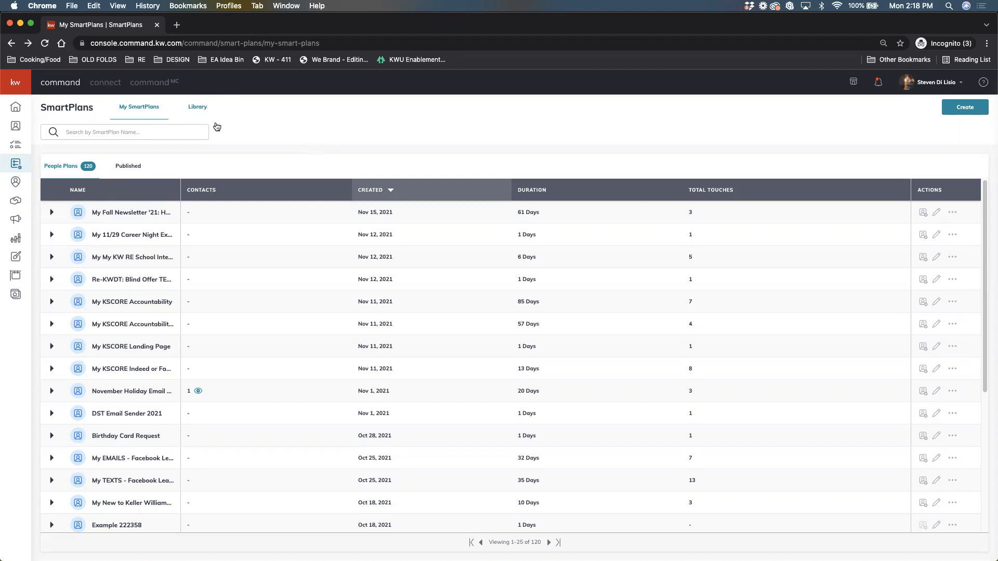
pyautogui.click(16, 260)
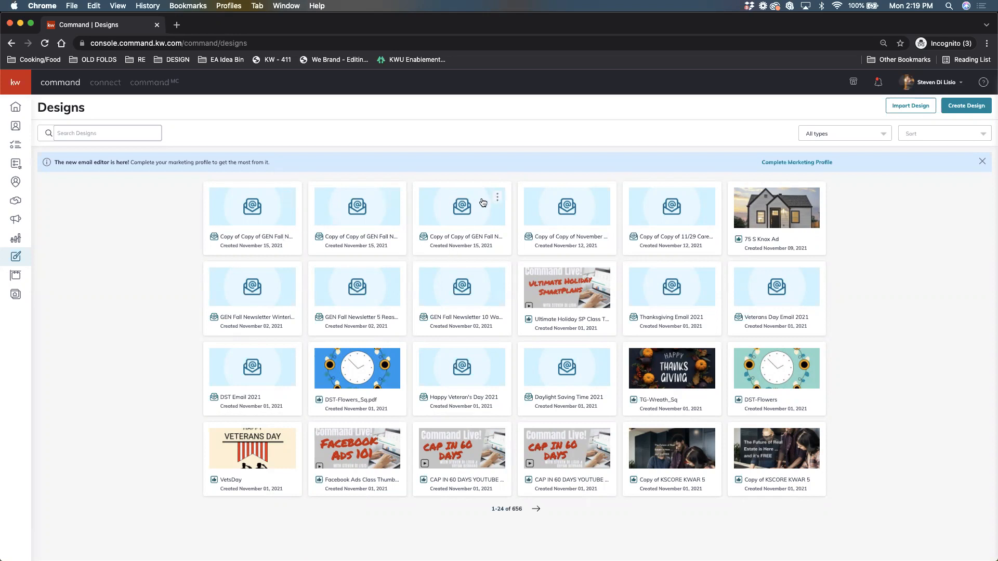
pyautogui.click(497, 200)
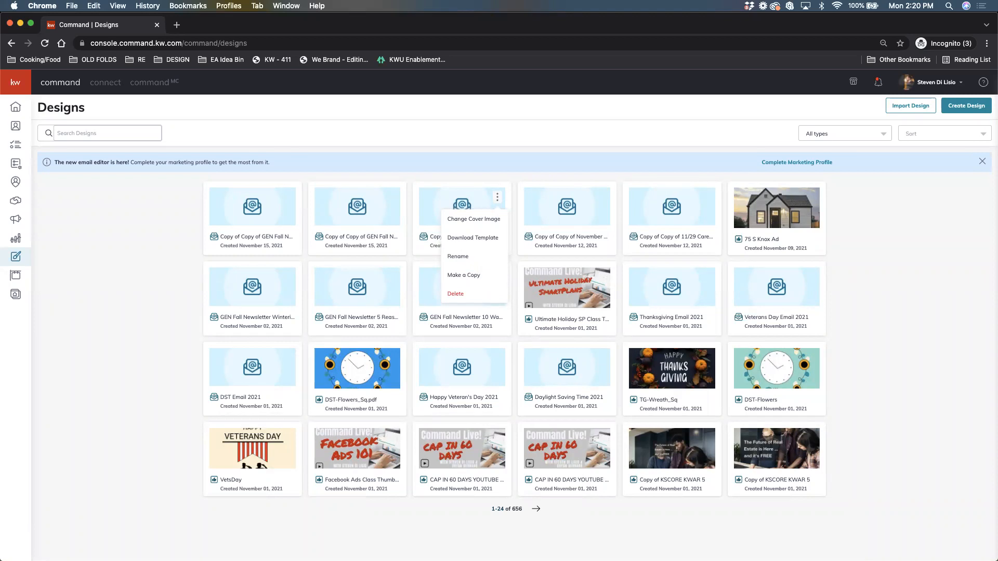
pyautogui.click(901, 254)
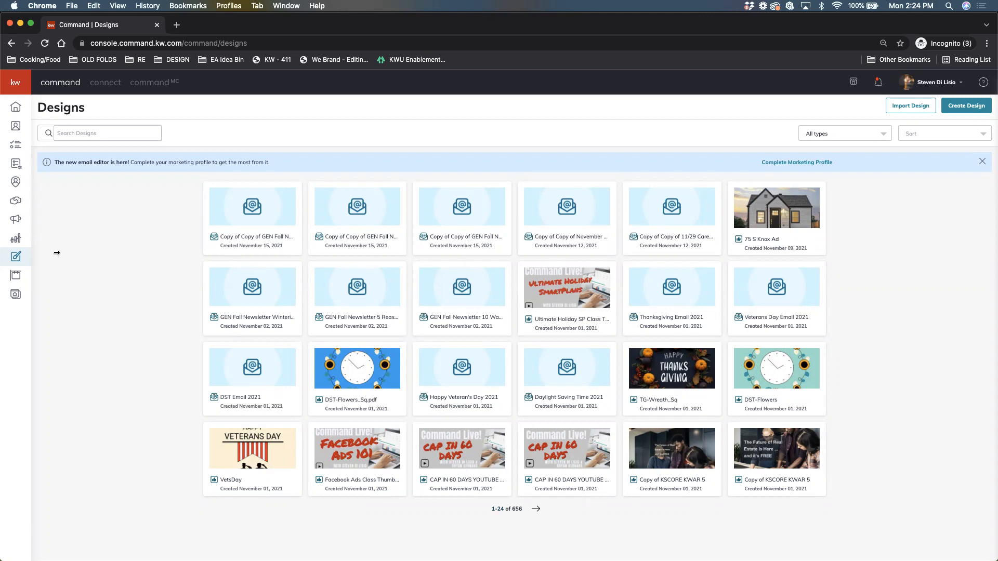
# Open the recipient details of the MCTT WEEKLY Nov 15 email campaign and select all sent recipients on the page.
pyautogui.click(14, 220)
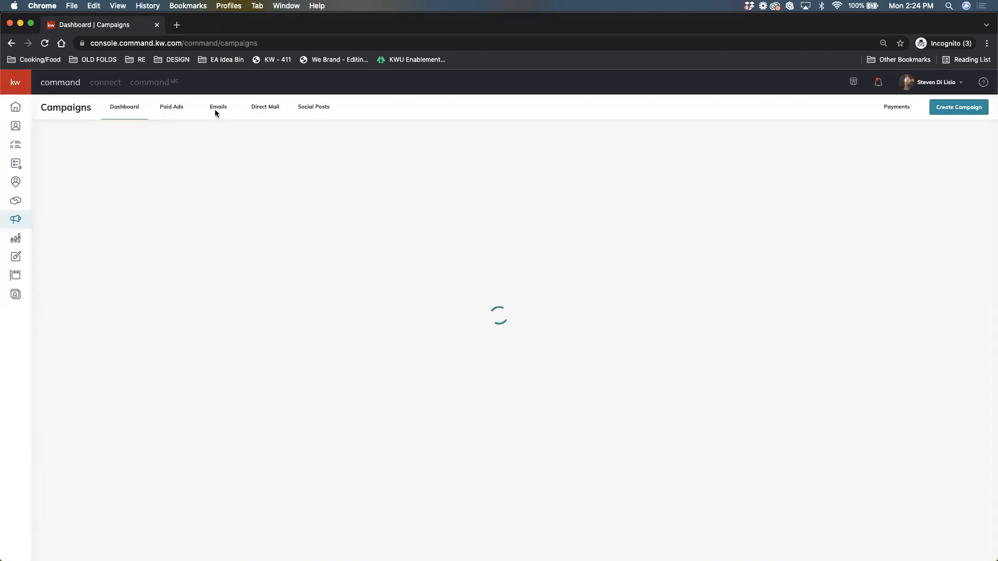
pyautogui.click(213, 108)
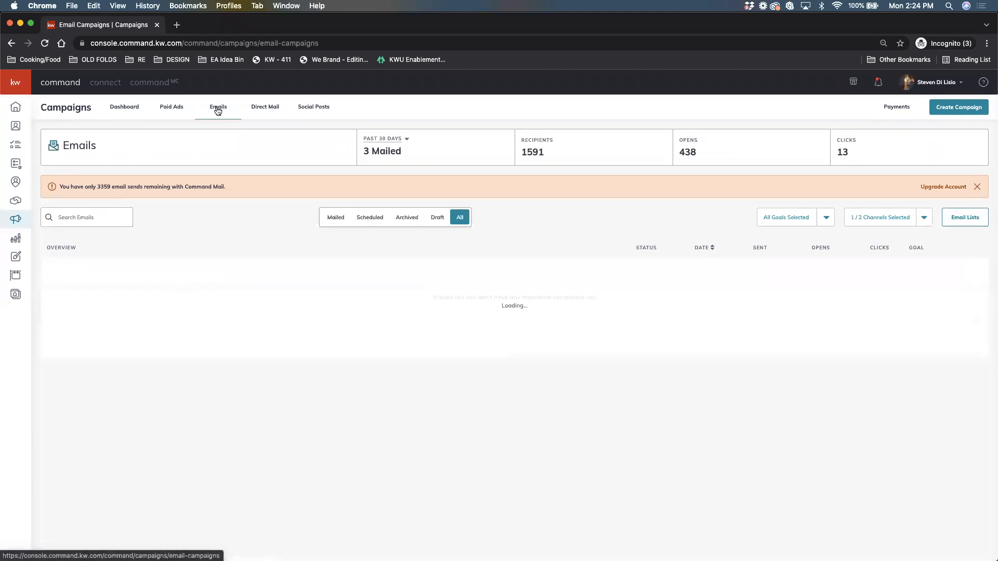
pyautogui.click(82, 275)
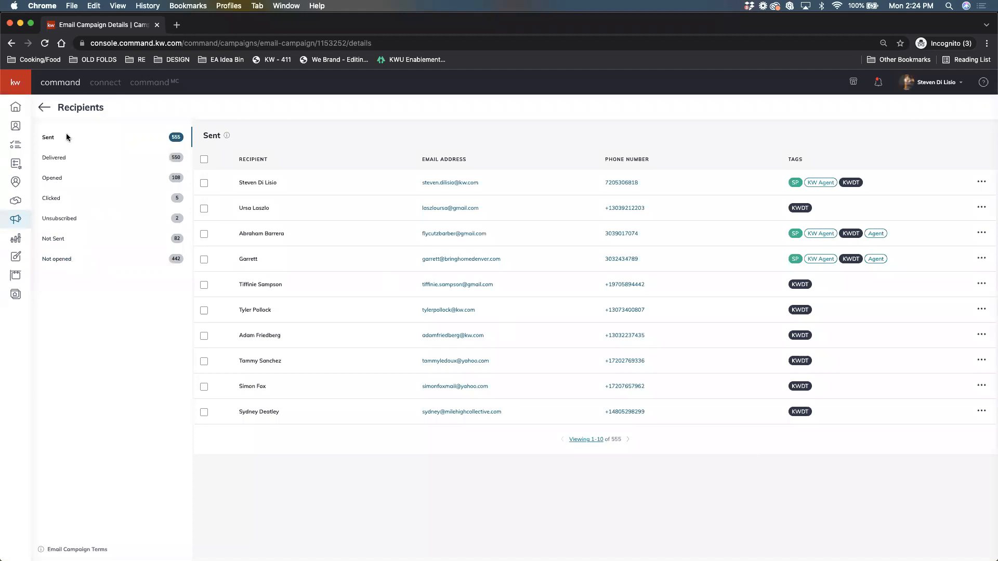
pyautogui.click(204, 159)
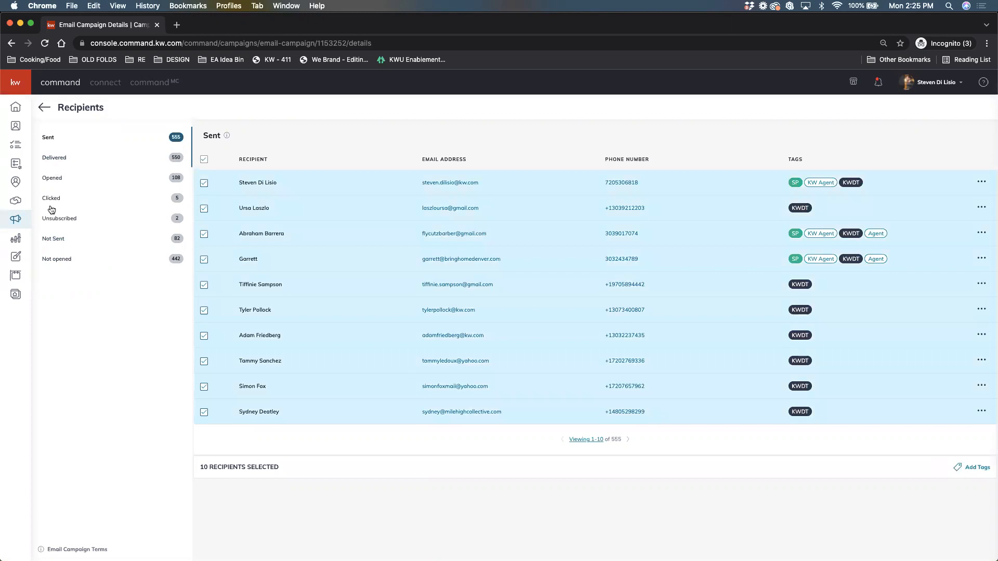
# Remove all unsubscribed recipients of the campaign from the list, and return to the email campaigns overview.
pyautogui.click(61, 219)
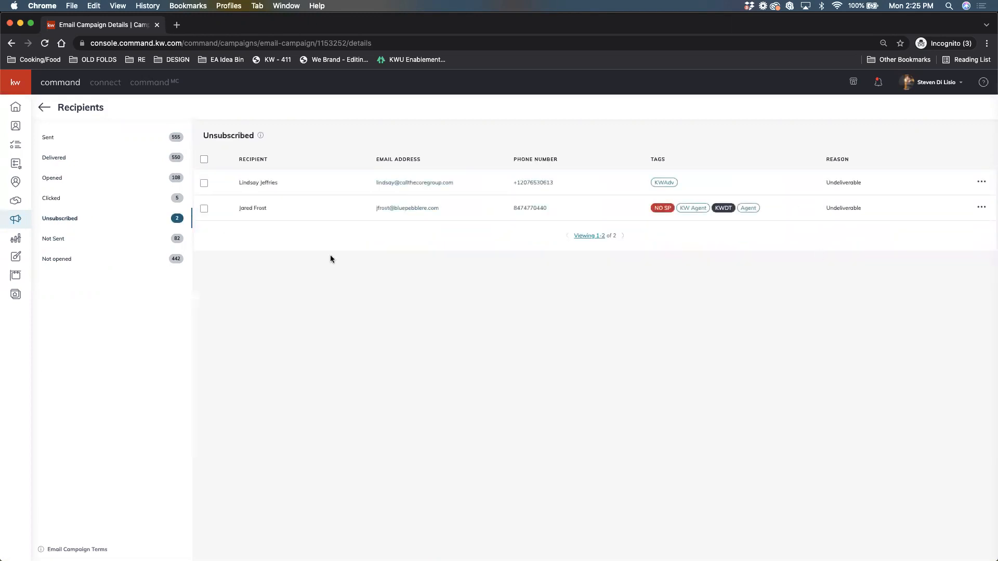
pyautogui.click(204, 159)
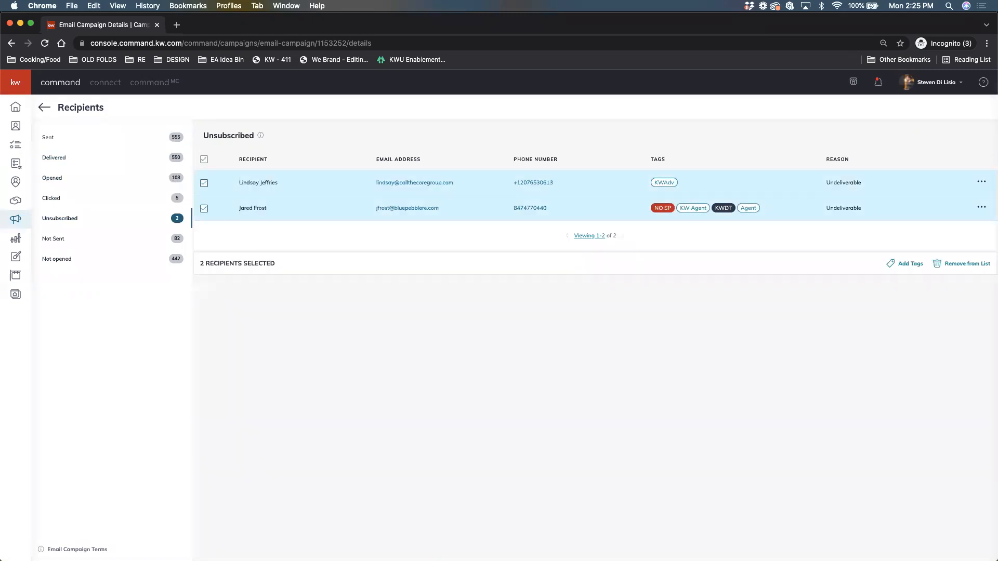
pyautogui.click(965, 265)
pyautogui.click(462, 333)
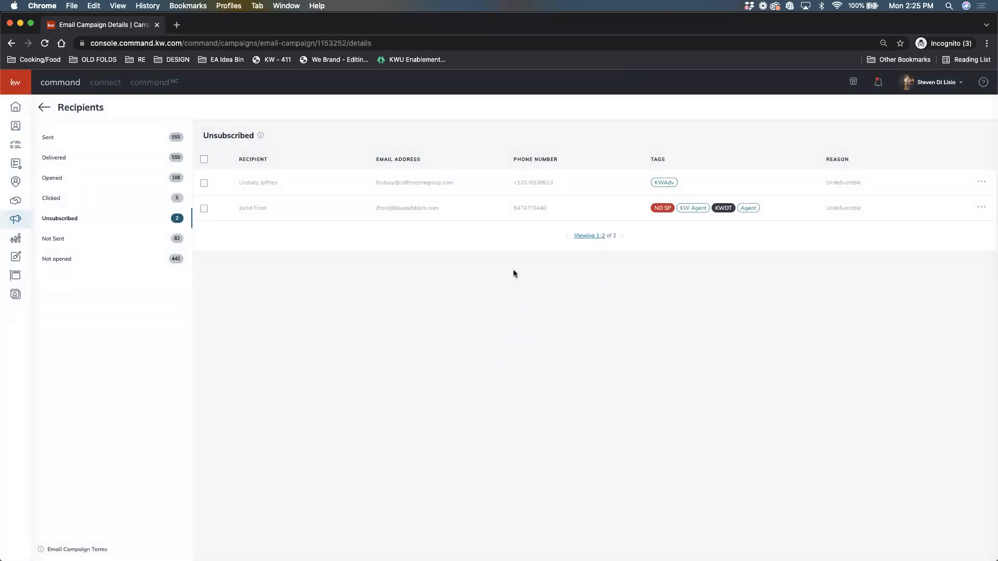
pyautogui.click(46, 108)
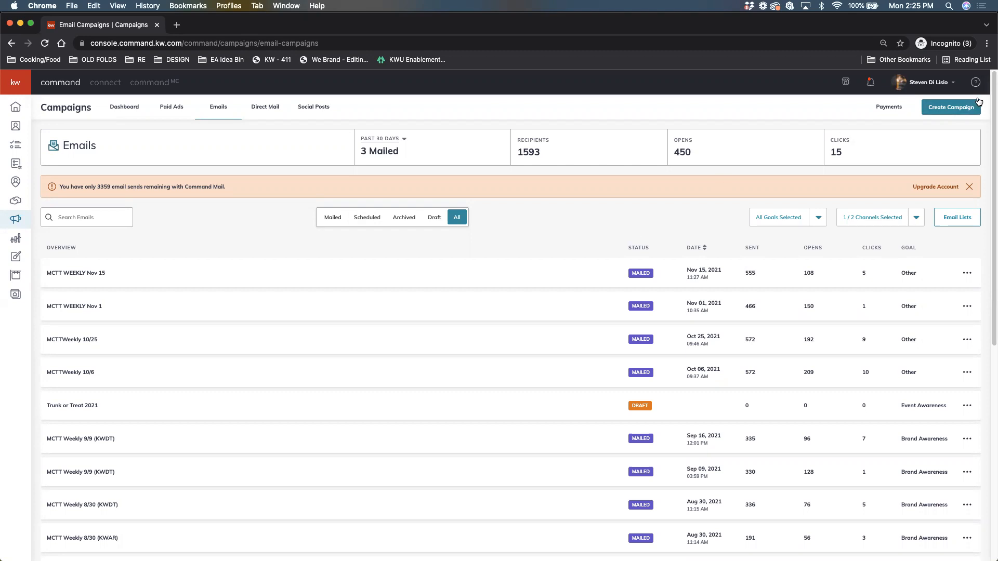
# Create a new email campaign named Happy New Years with the goal Brand Awareness, running through Command Email.
pyautogui.click(960, 110)
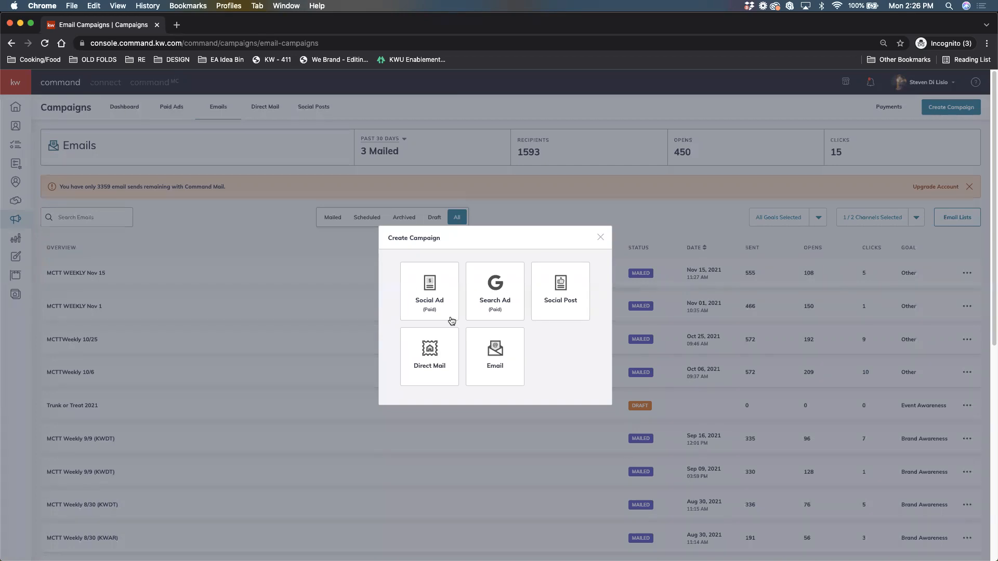
pyautogui.click(512, 360)
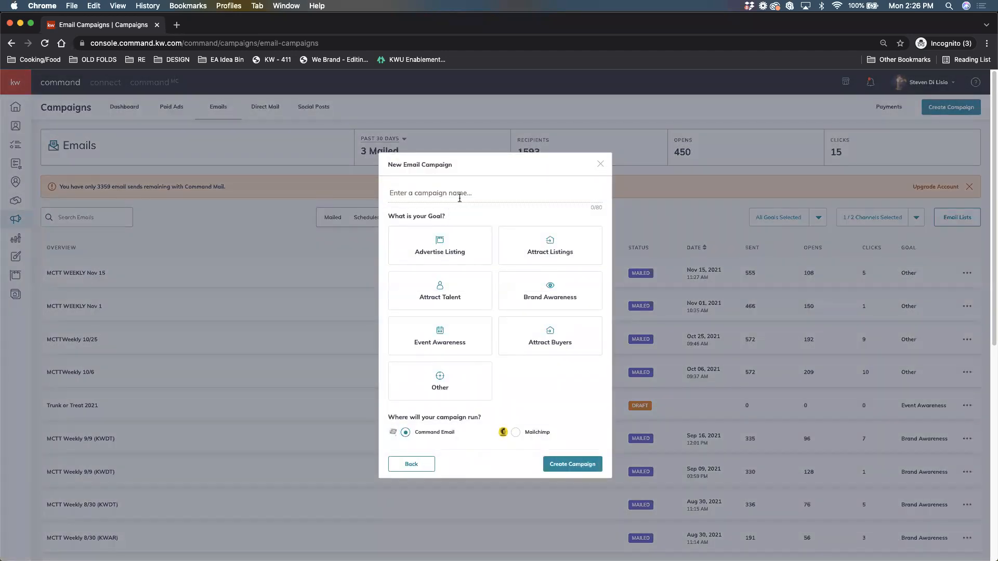
pyautogui.write('New')
pyautogui.write(' Years ')
pyautogui.write('Happy')
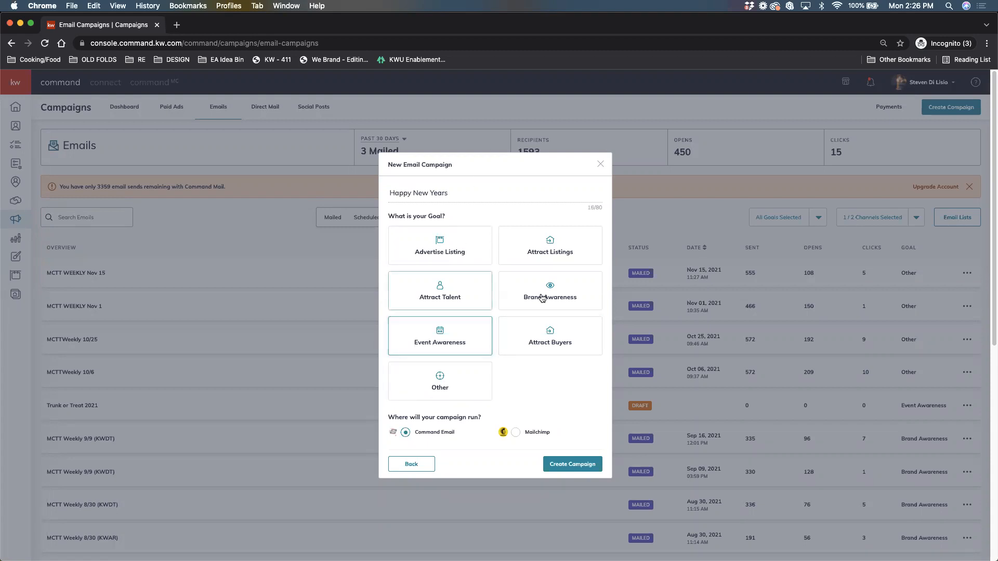
pyautogui.click(549, 297)
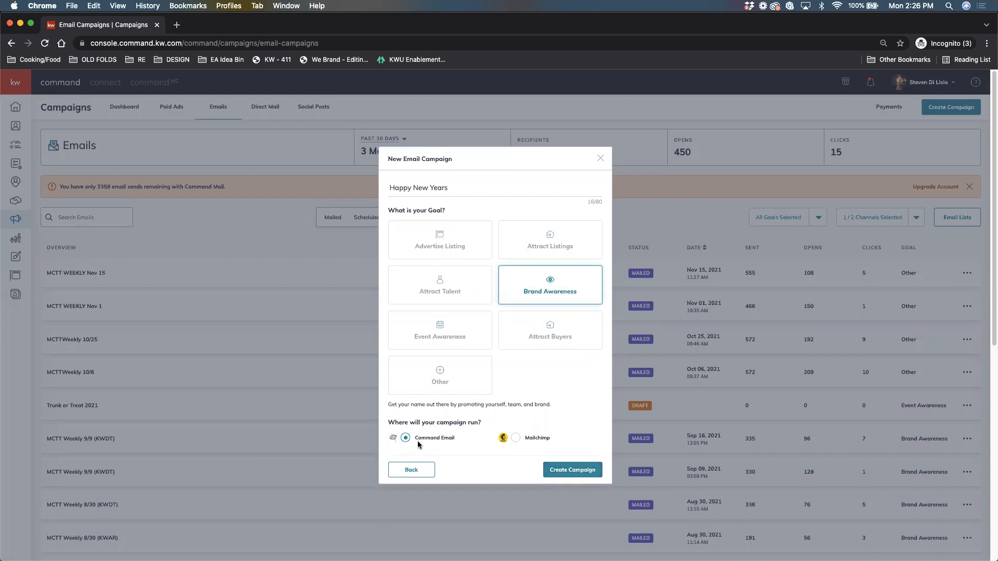
pyautogui.click(591, 475)
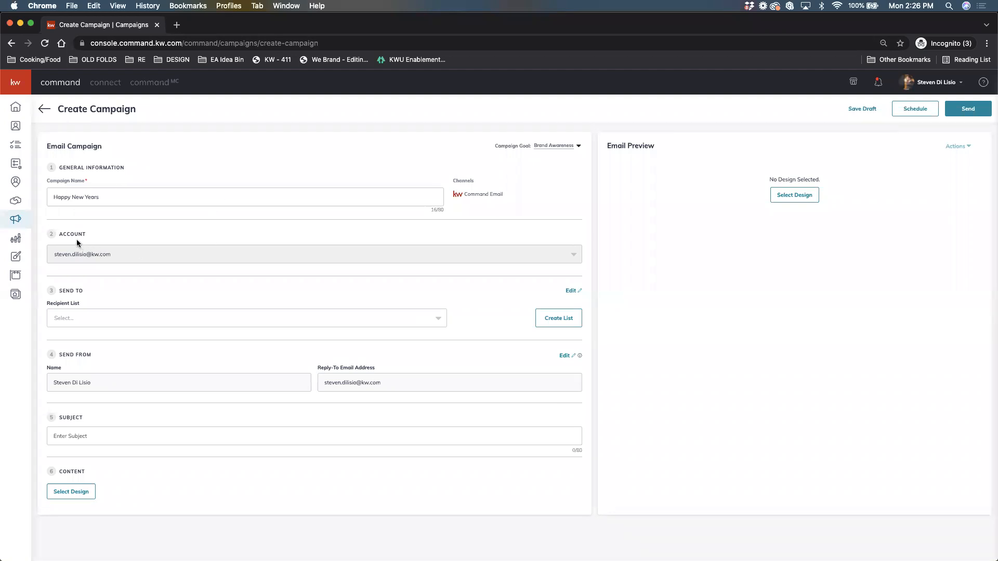
# Set the campaign's recipient list to KWAR & KWDT OCT21 and look through the other available recipient lists.
pyautogui.click(83, 315)
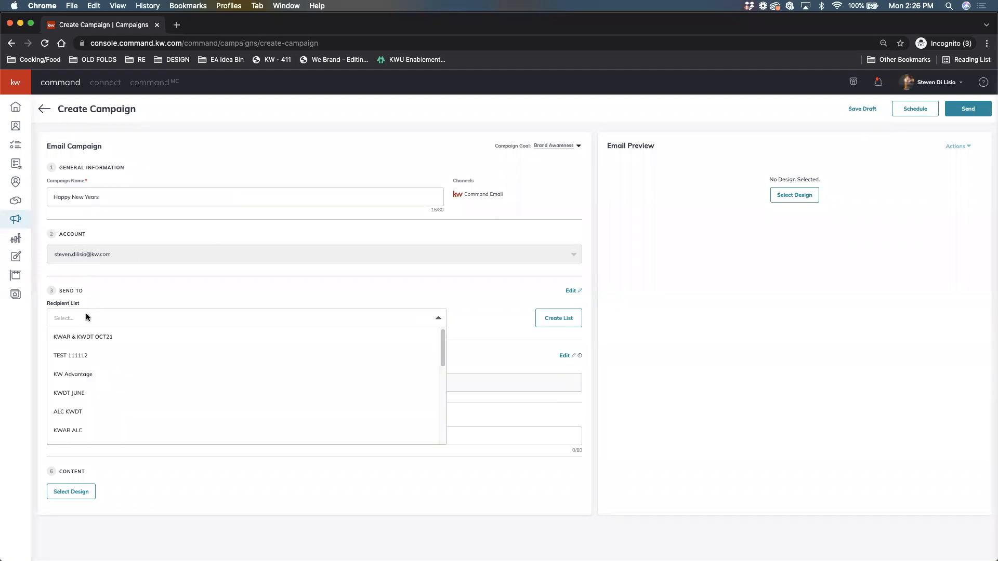
pyautogui.click(111, 336)
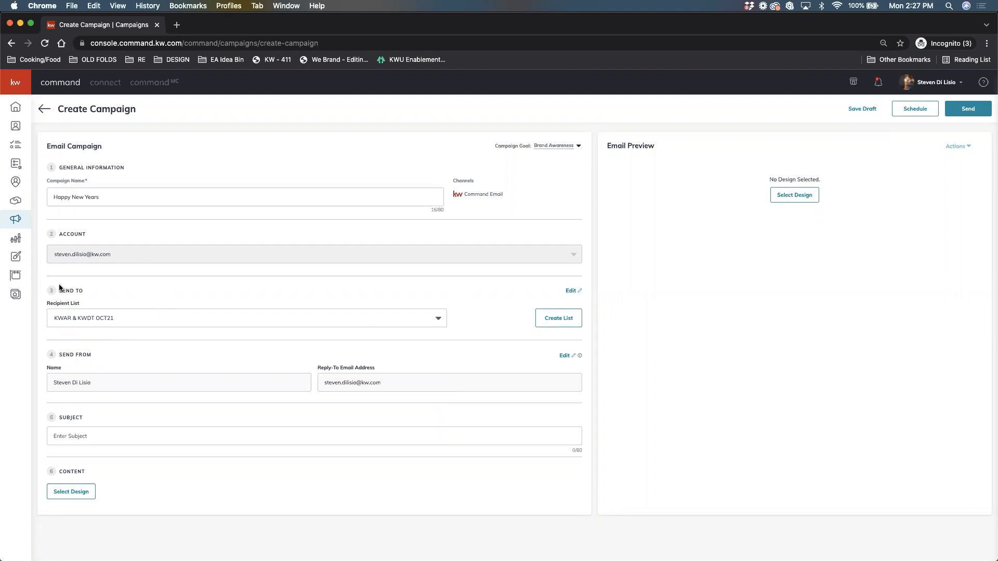
pyautogui.click(222, 318)
pyautogui.scroll(-5, 124, 385)
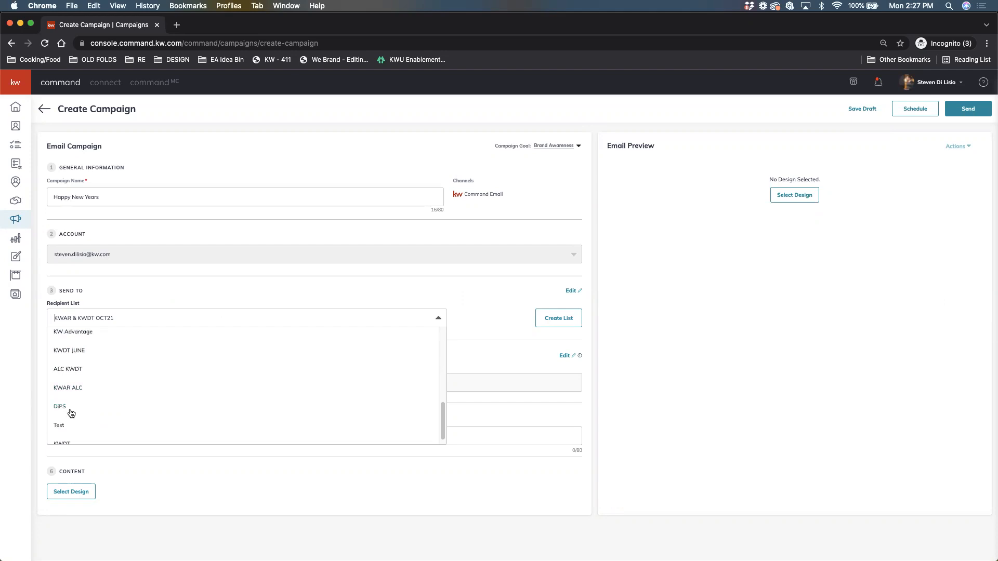
pyautogui.scroll(-1, 90, 393)
pyautogui.scroll(2, 90, 393)
pyautogui.scroll(-1, 90, 393)
pyautogui.scroll(-4, 90, 392)
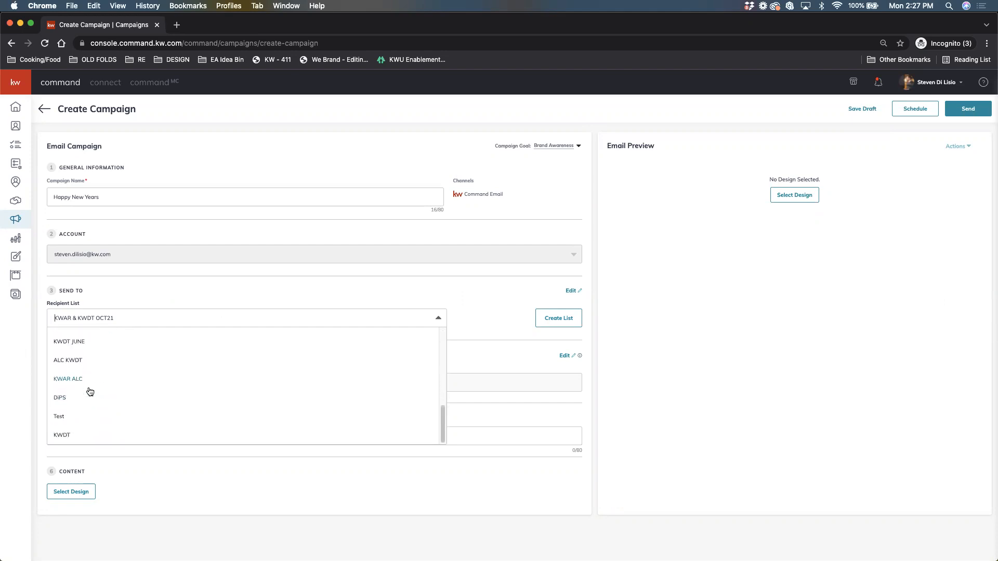
pyautogui.scroll(1, 94, 373)
pyautogui.click(119, 318)
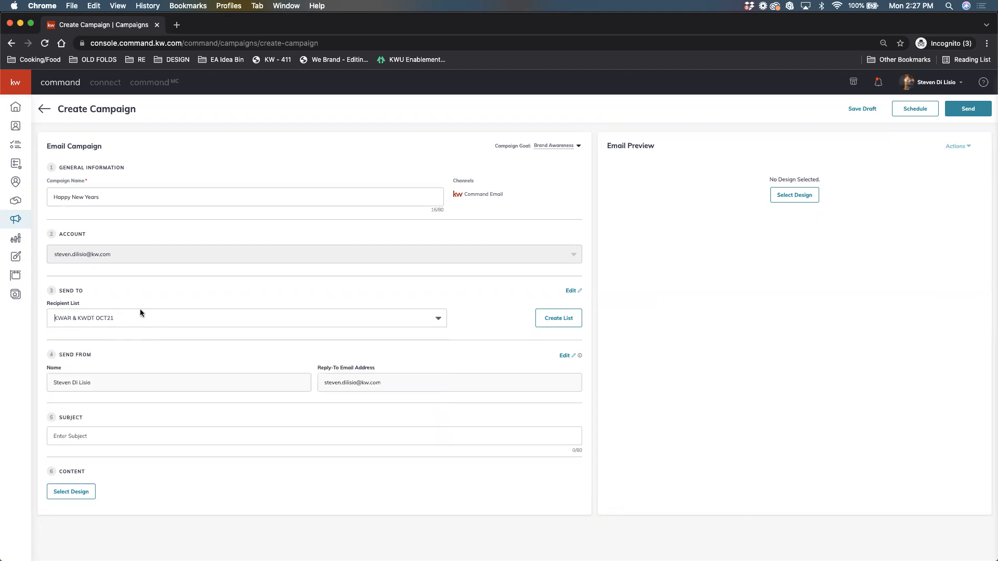
pyautogui.click(286, 323)
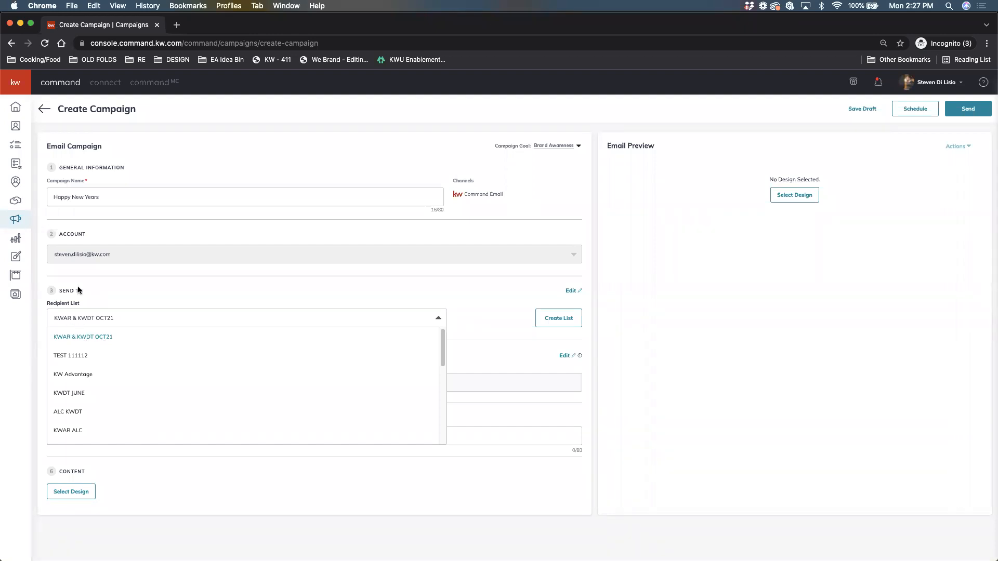
pyautogui.click(301, 286)
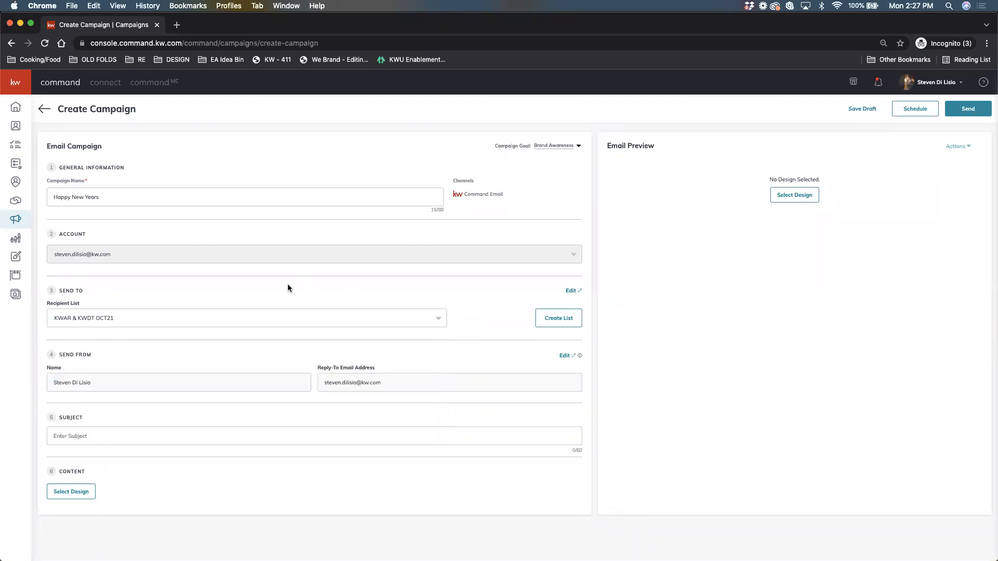
# Enter the subject "Happy New Year. Welcome In 2022" and choose the KWRI template Classic - Happy New Year as the email design.
pyautogui.click(99, 438)
pyautogui.write('Happy New Year. wWelcome In 2022')
pyautogui.click(77, 492)
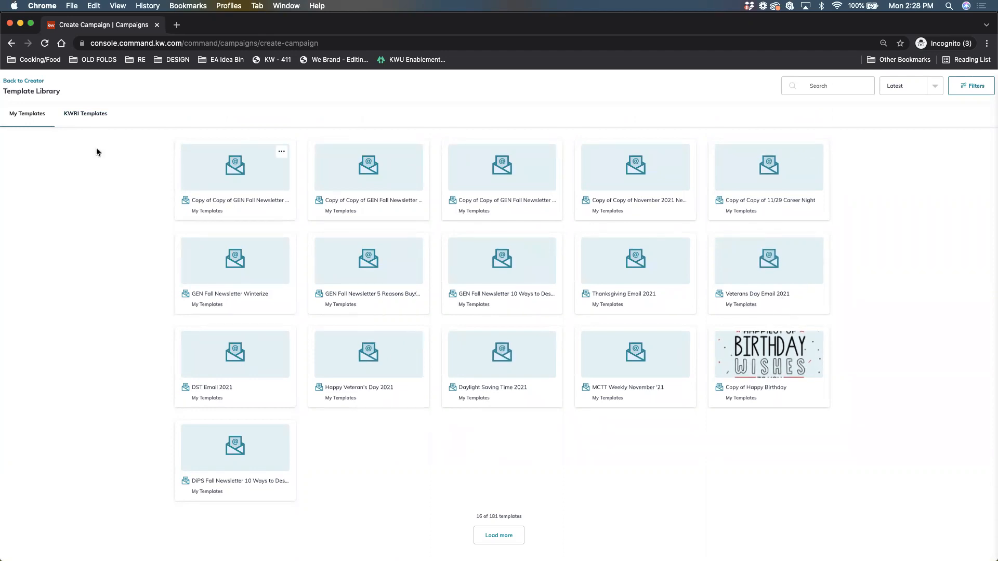
pyautogui.click(75, 119)
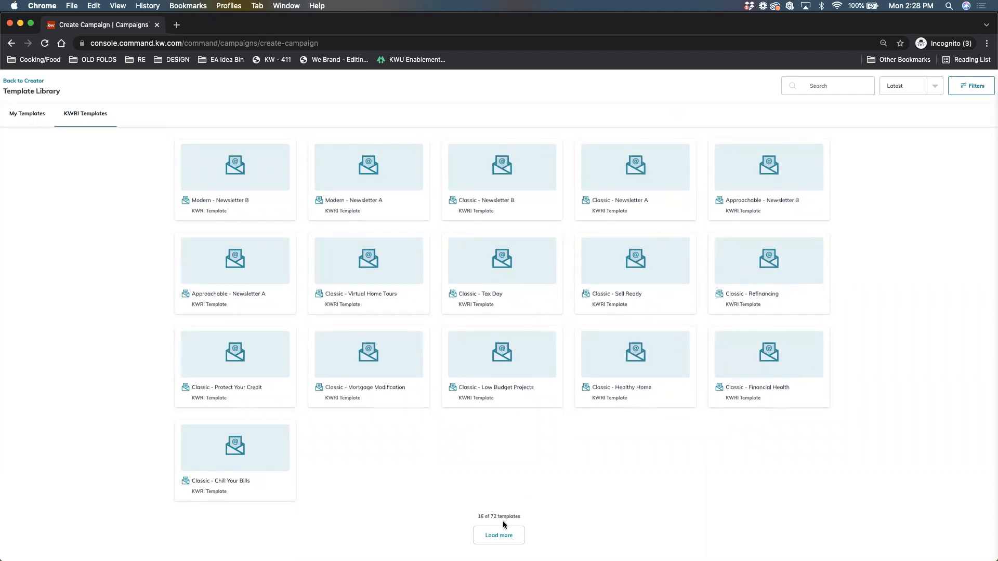
pyautogui.click(512, 537)
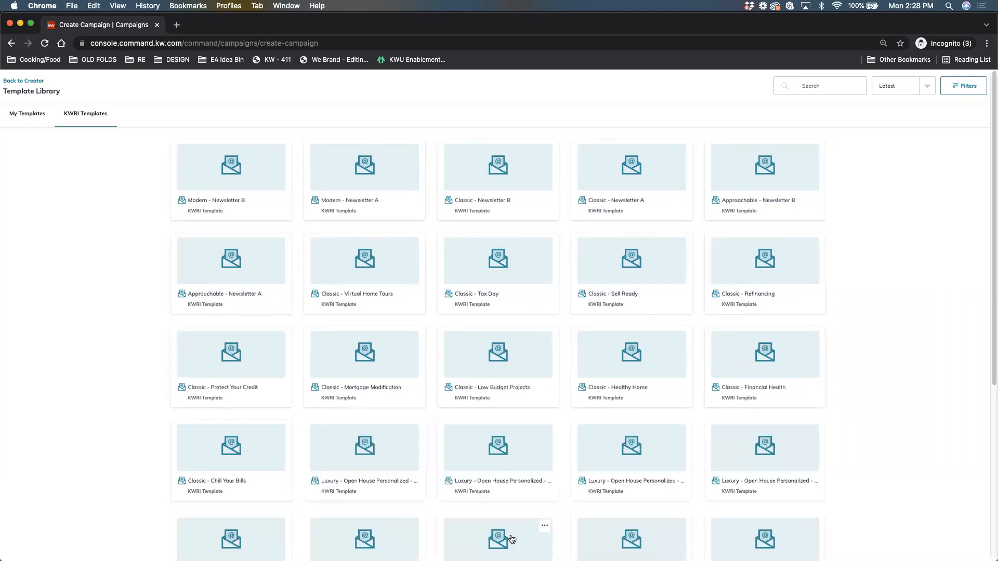
pyautogui.scroll(-1, 624, 395)
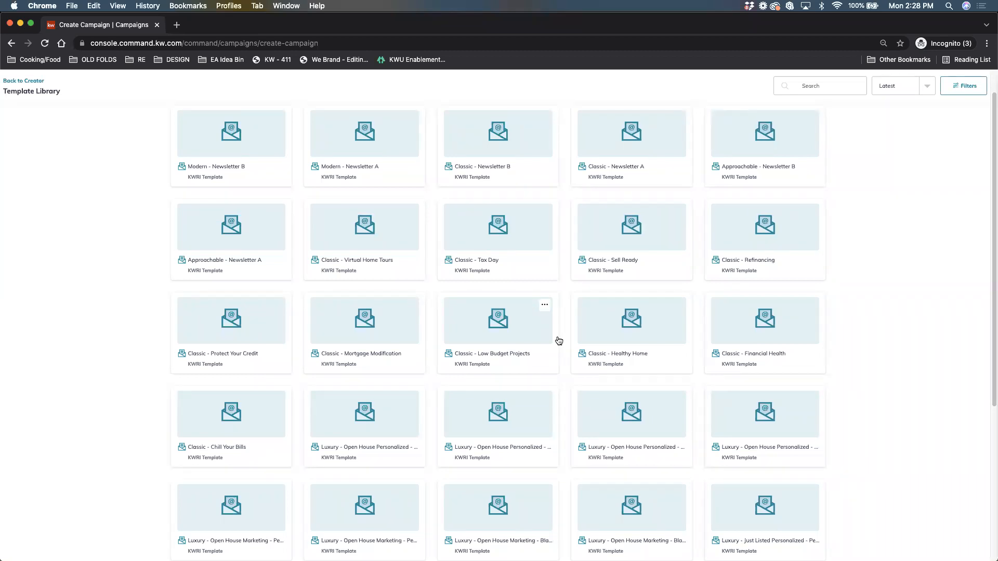
pyautogui.scroll(-5, 552, 321)
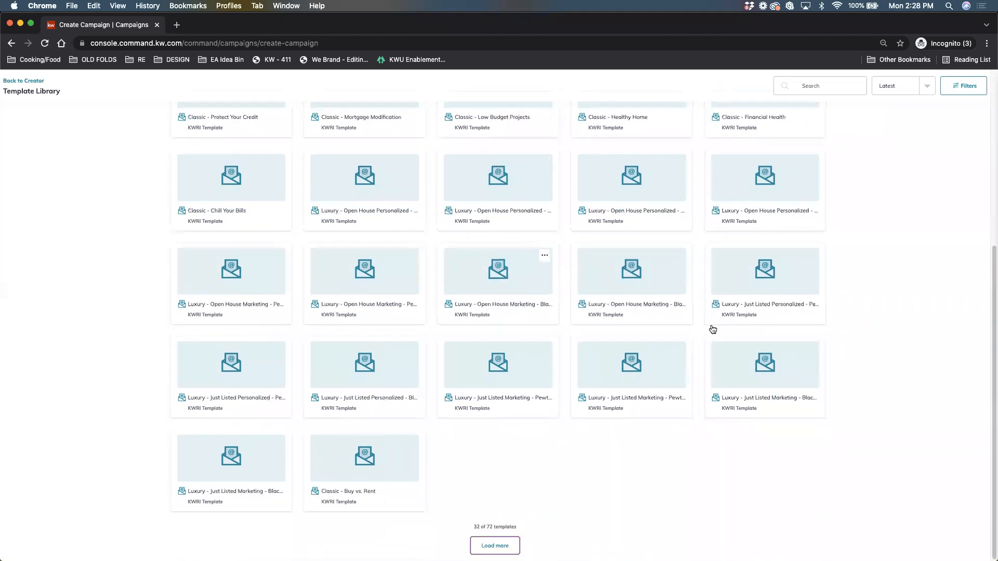
pyautogui.click(489, 545)
pyautogui.scroll(-4, 526, 428)
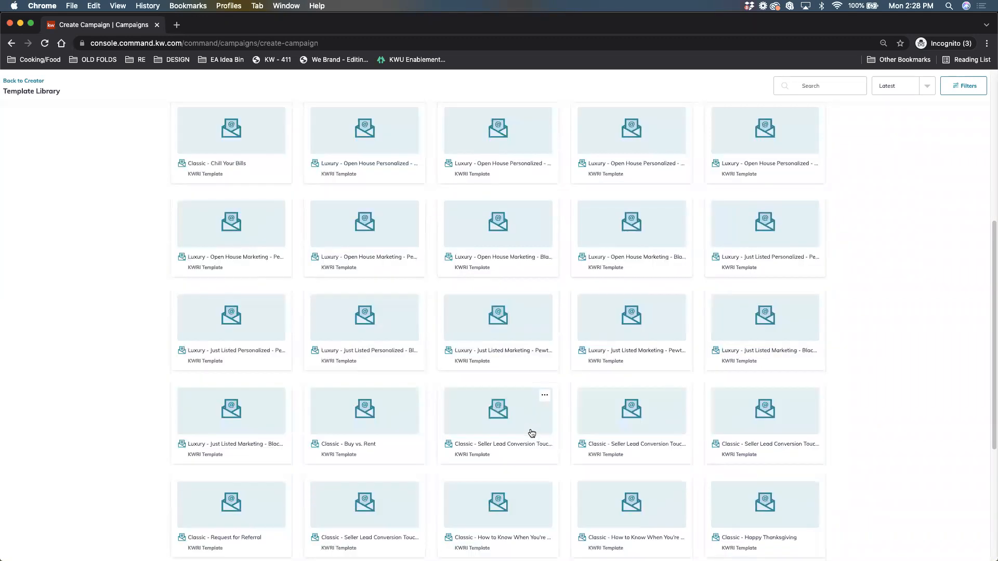
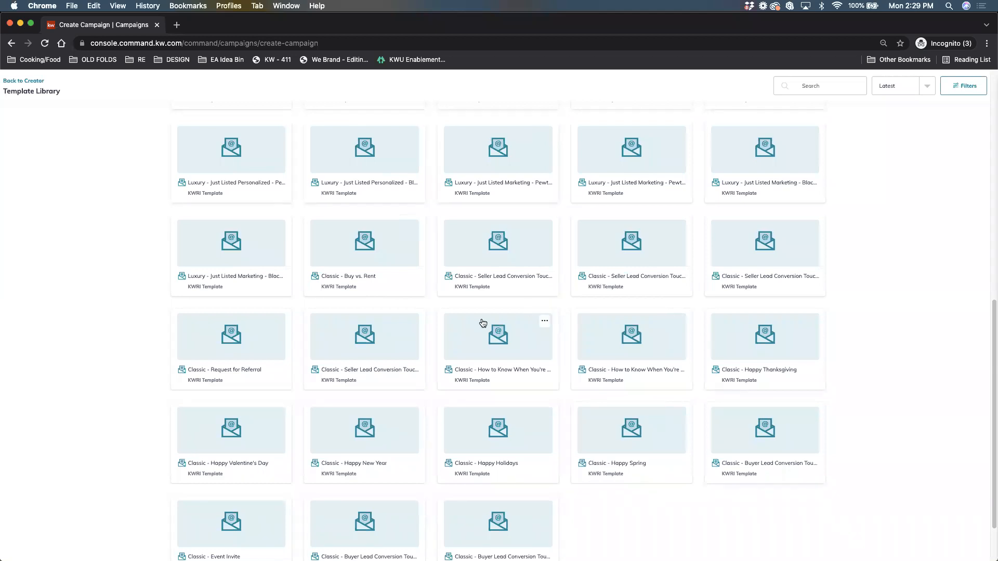
pyautogui.scroll(-2, 484, 324)
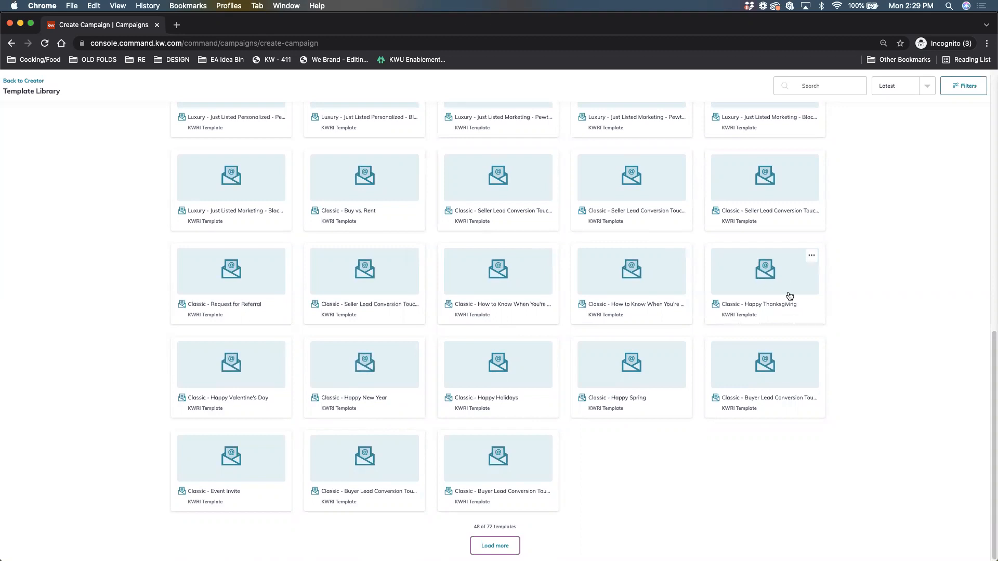
pyautogui.click(342, 395)
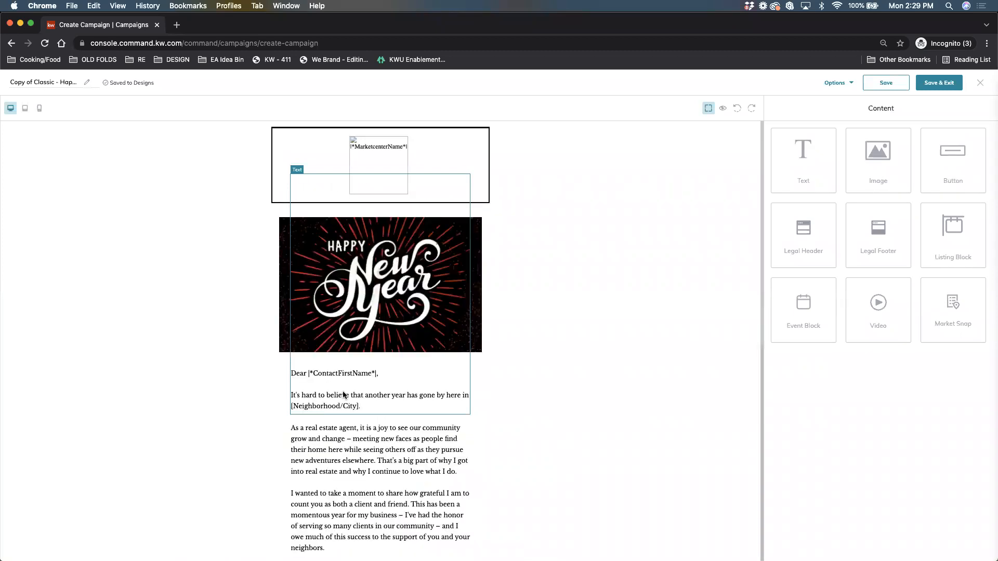
# Rename the design to "2022 New Year Email" and delete the market center logo image from the header box.
pyautogui.click(58, 82)
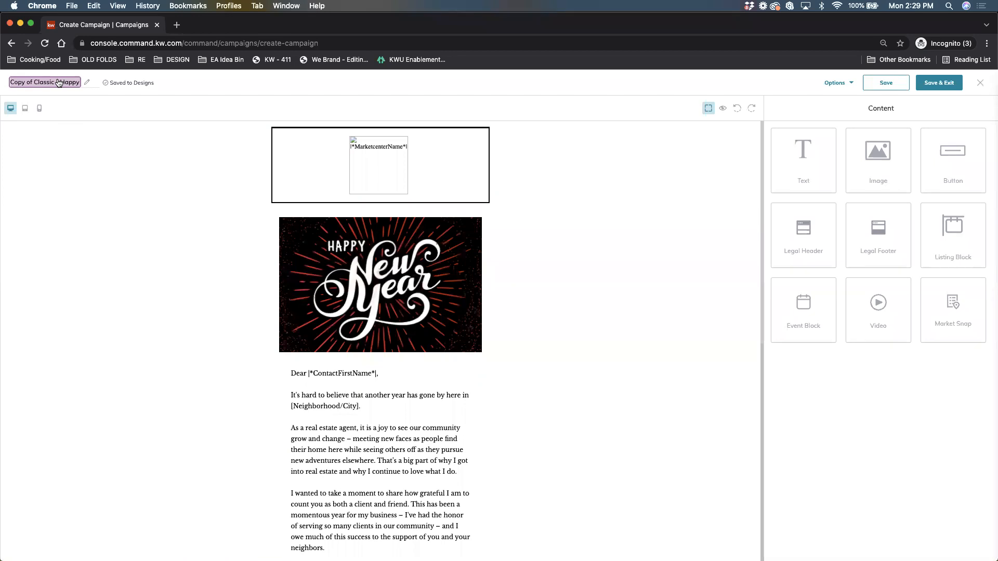
pyautogui.write('2022 N')
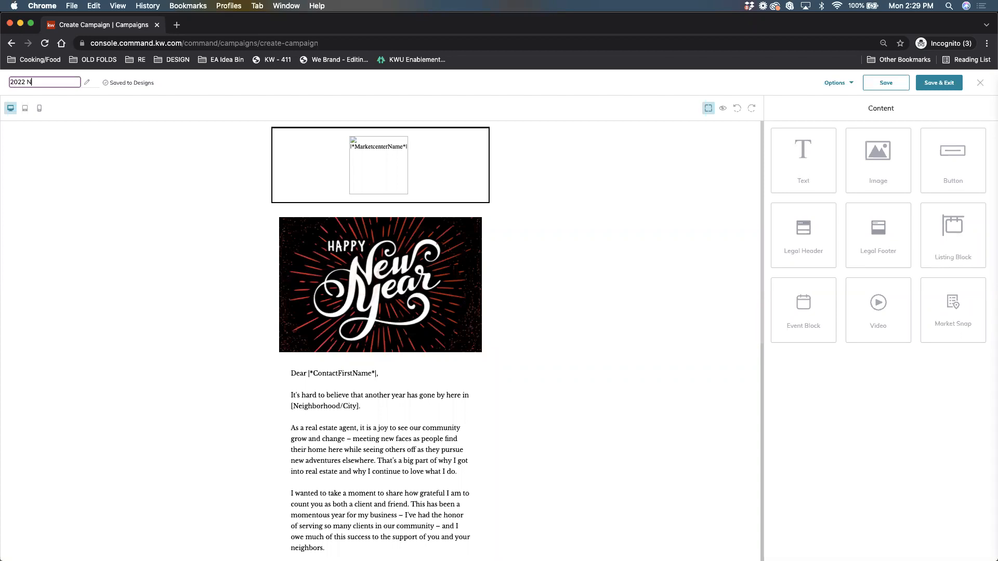
pyautogui.write('ew Year Email')
pyautogui.click(368, 162)
pyautogui.click(399, 132)
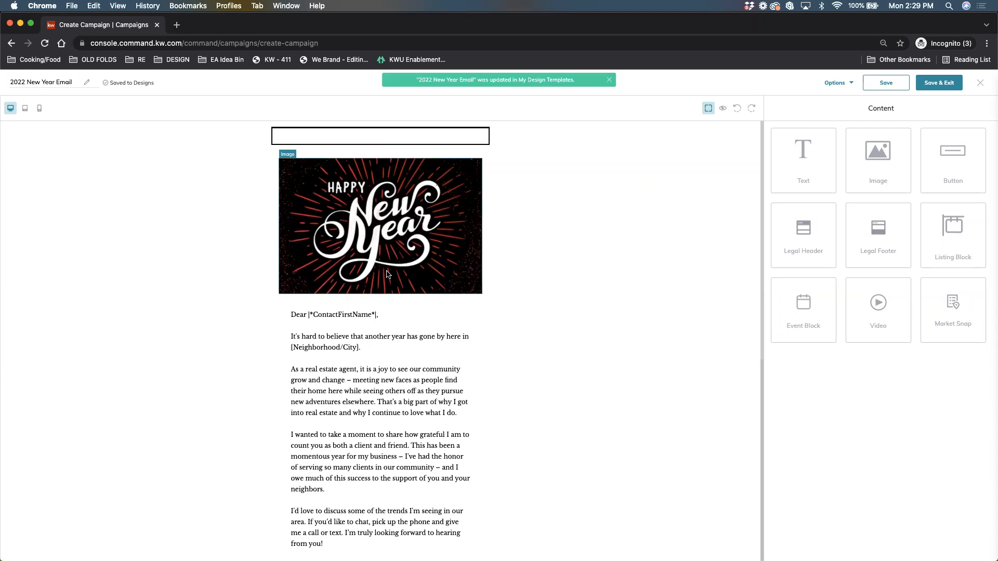
# Replace the [Neighborhood/City] placeholder in the email's body text with Denver.
pyautogui.scroll(-2, 386, 272)
pyautogui.click(340, 202)
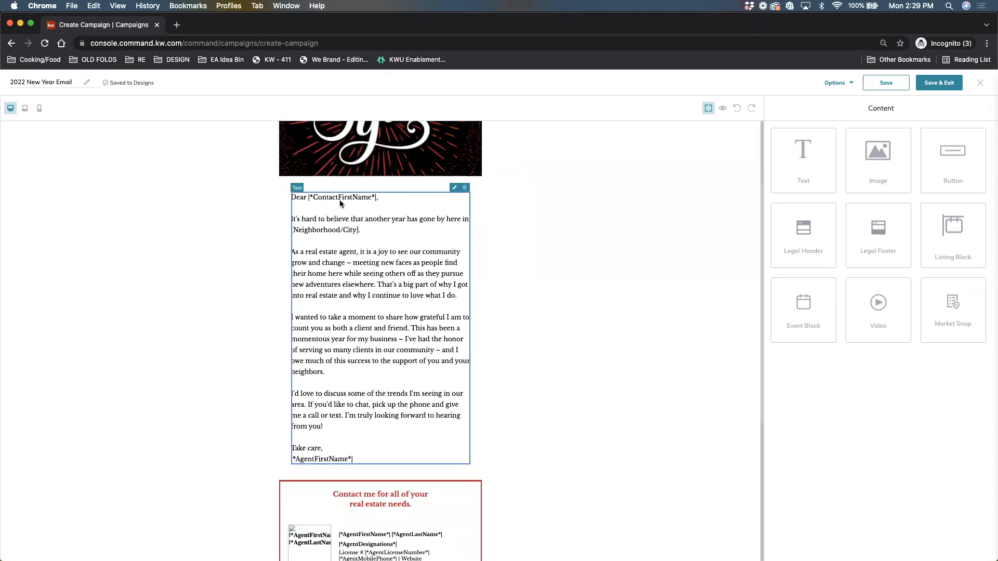
pyautogui.click(453, 188)
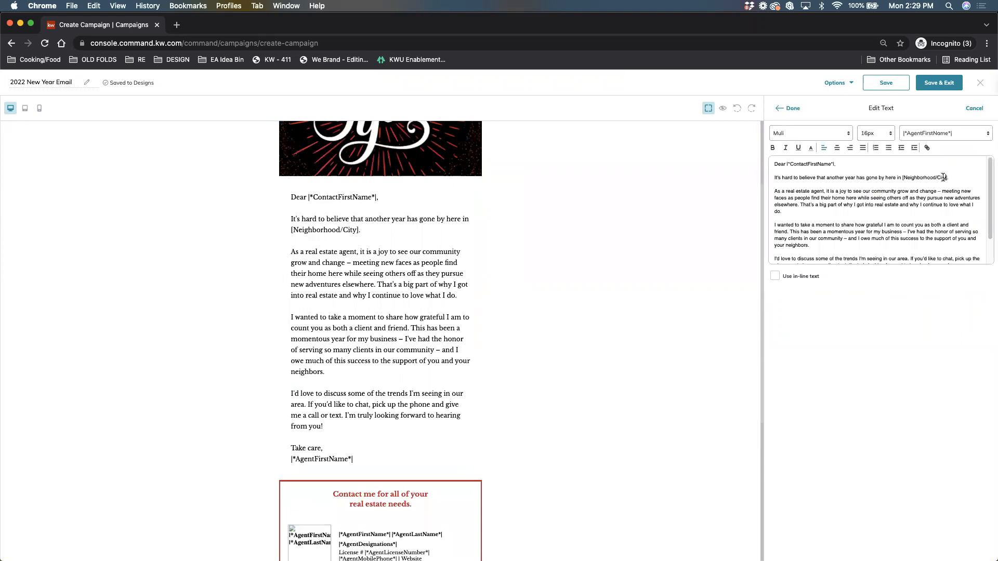
pyautogui.tripleClick(944, 177)
pyautogui.click(949, 176)
pyautogui.scroll(-2, 811, 218)
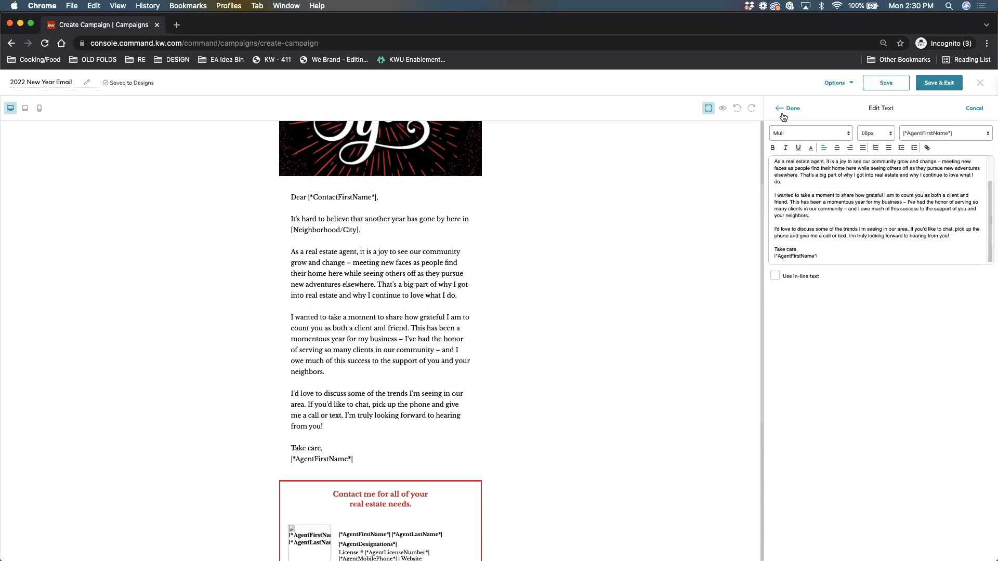
pyautogui.click(784, 112)
# Review the rest of the email down to its footer and check the settings of the Happy New Year image.
pyautogui.scroll(-2, 386, 259)
pyautogui.scroll(-5, 385, 259)
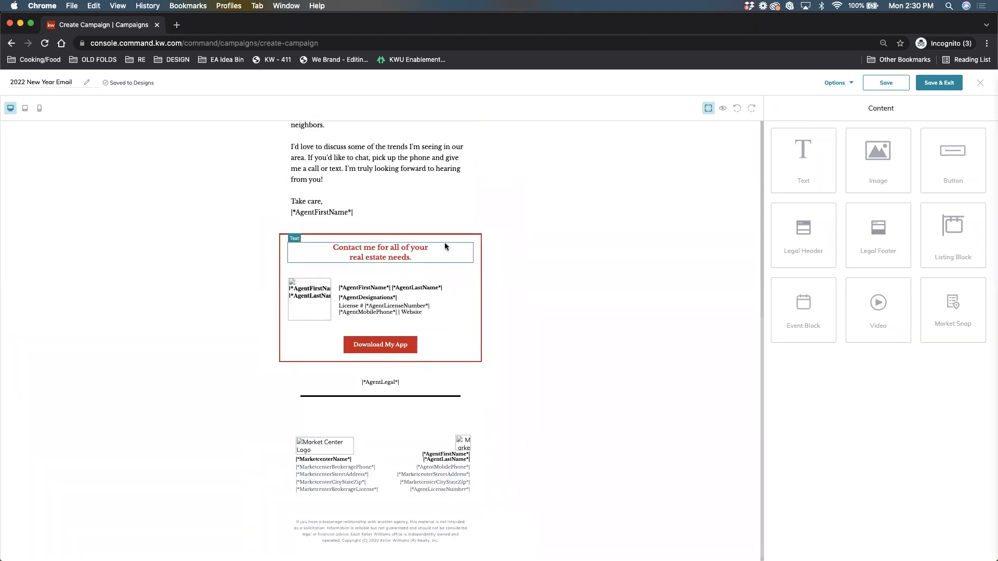
pyautogui.scroll(9, 445, 246)
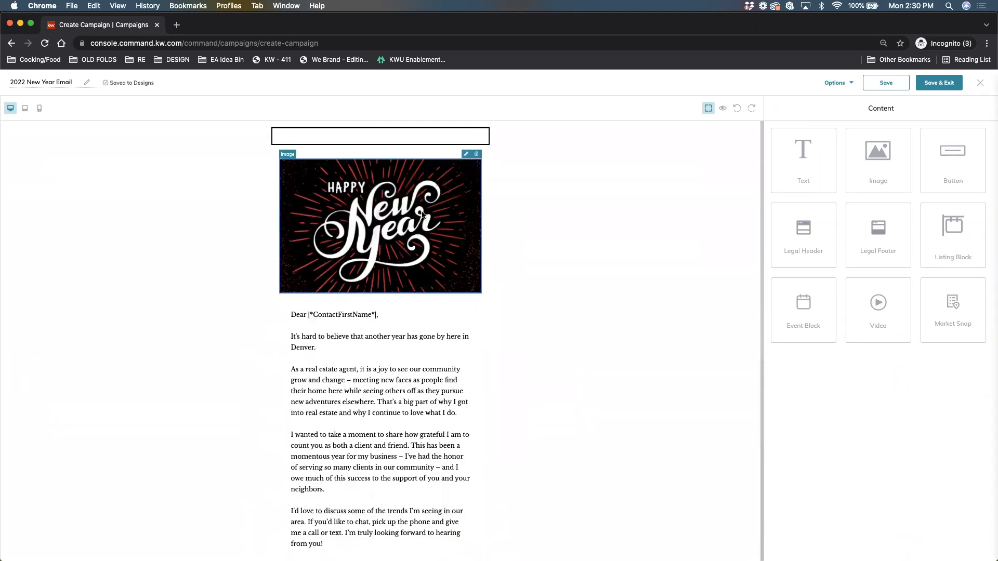
pyautogui.click(467, 154)
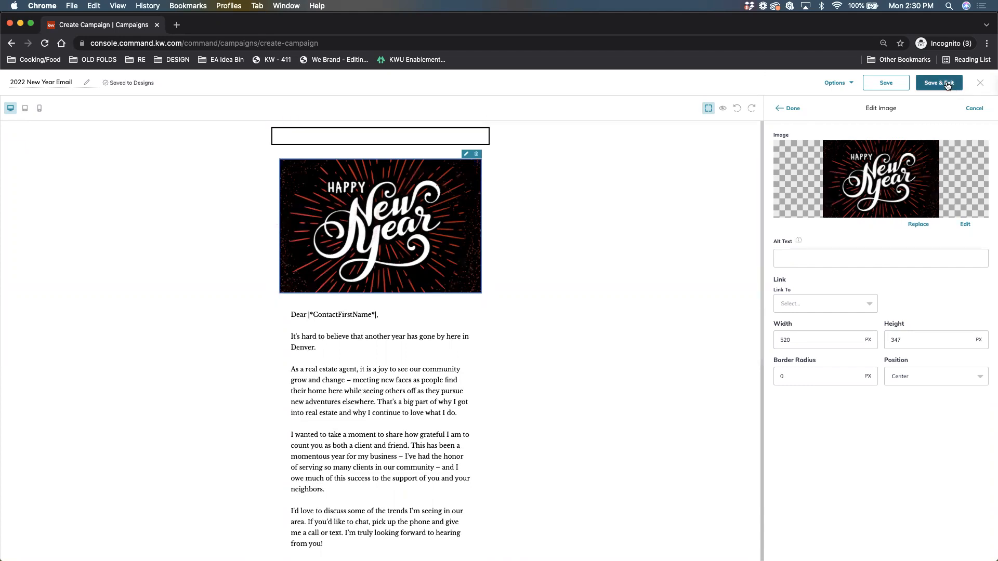
pyautogui.click(784, 106)
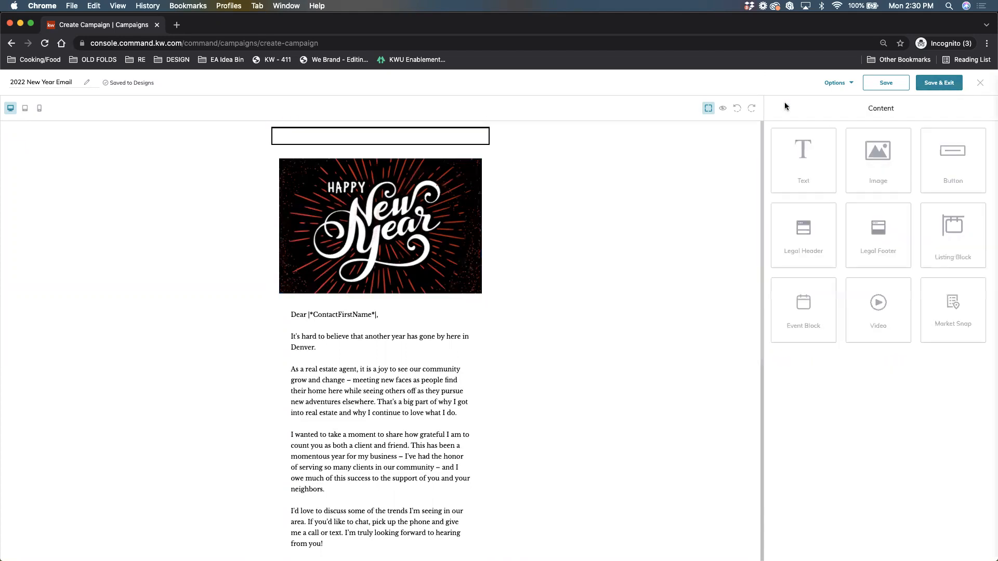
pyautogui.scroll(-1, 380, 358)
pyautogui.scroll(-5, 380, 359)
pyautogui.scroll(5, 338, 286)
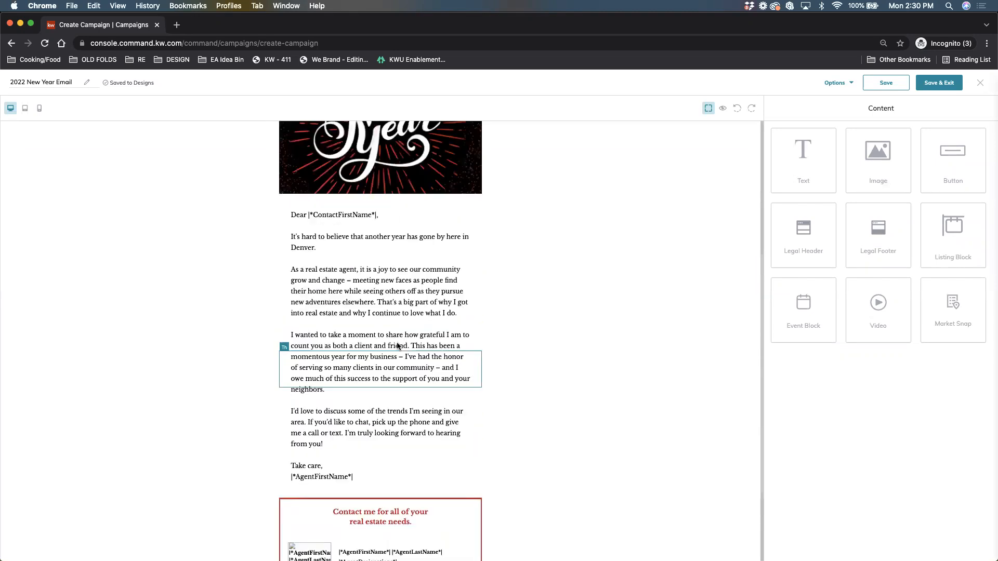
# Preview the whole email in its desktop layout, including the contact block and footer.
pyautogui.click(723, 109)
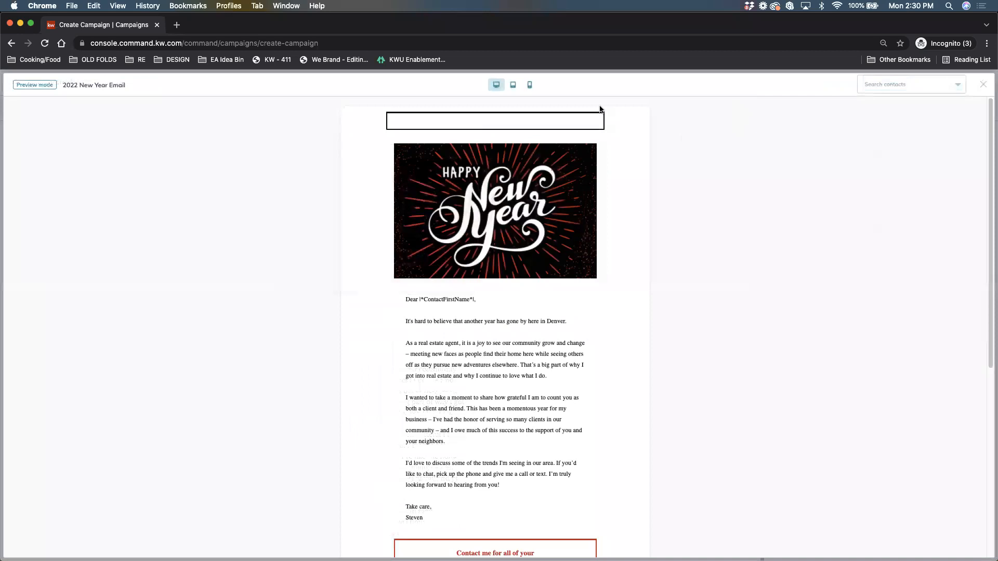
pyautogui.scroll(-3, 522, 317)
pyautogui.scroll(-2, 521, 316)
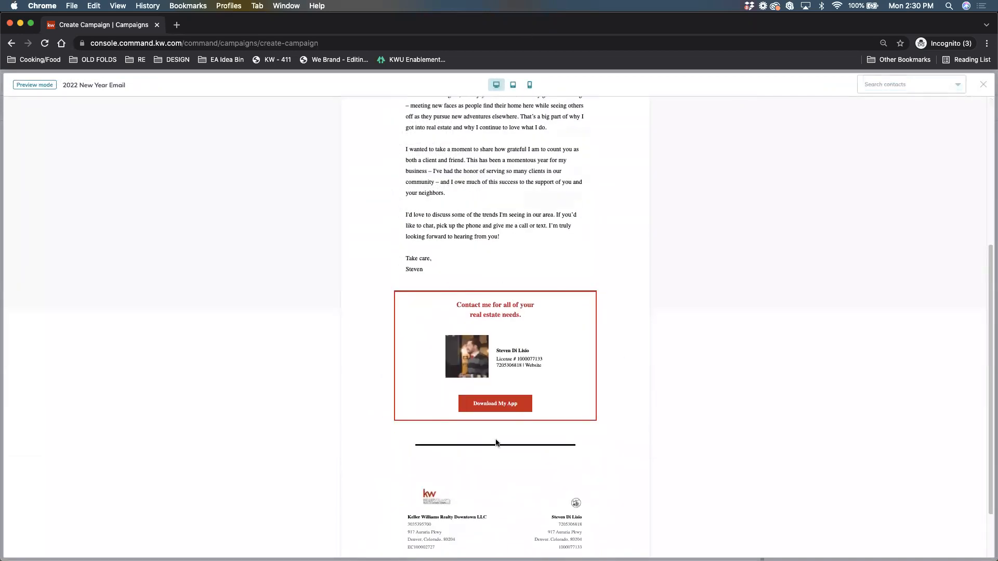
pyautogui.scroll(-2, 496, 443)
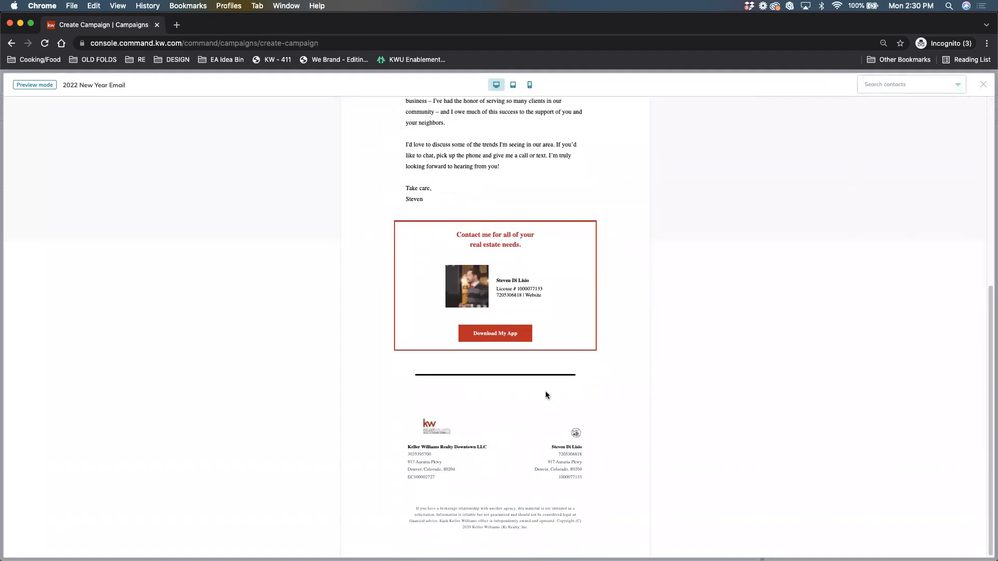
pyautogui.scroll(7, 545, 395)
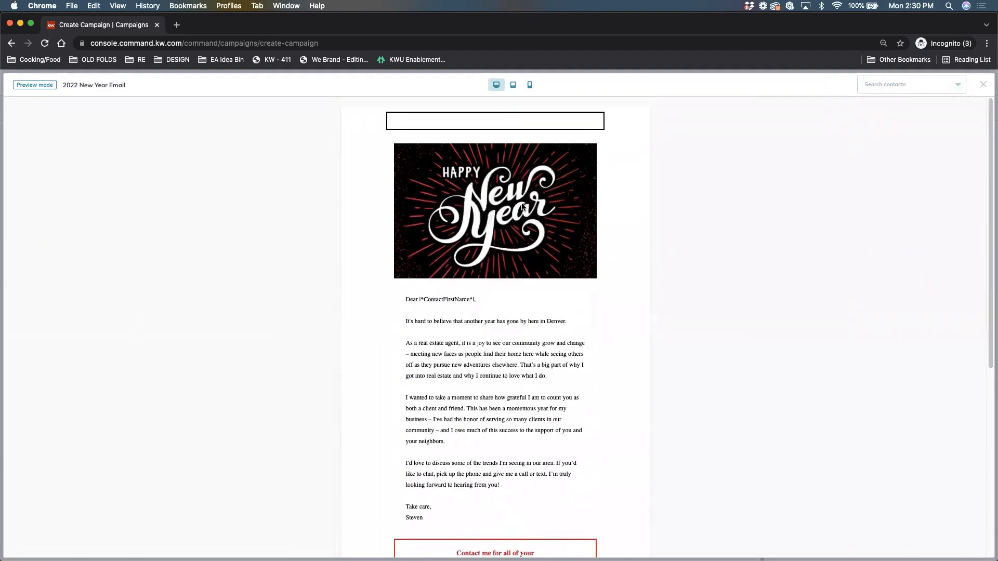
# Check the email preview in the tablet and phone layouts from header to footer.
pyautogui.click(513, 85)
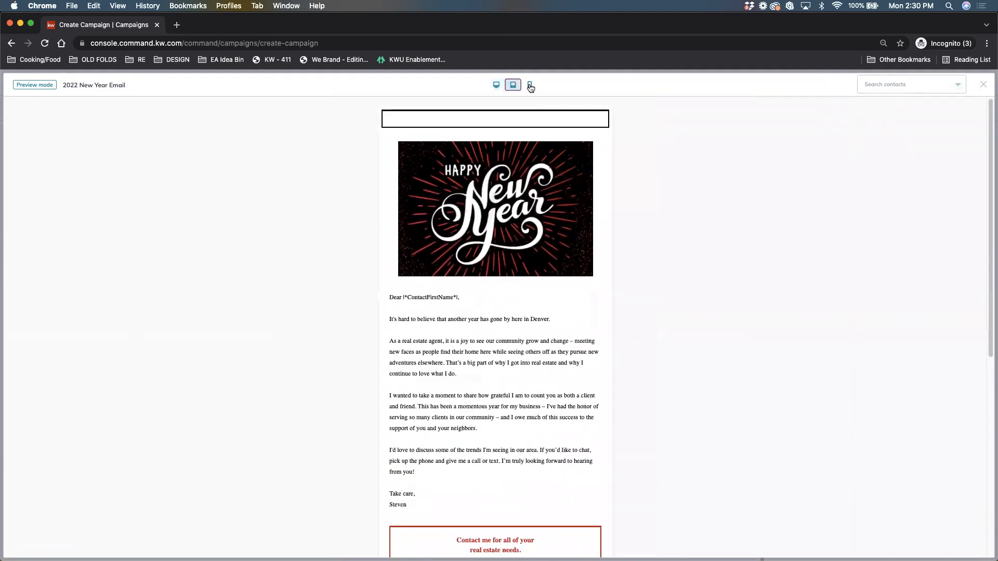
pyautogui.click(530, 86)
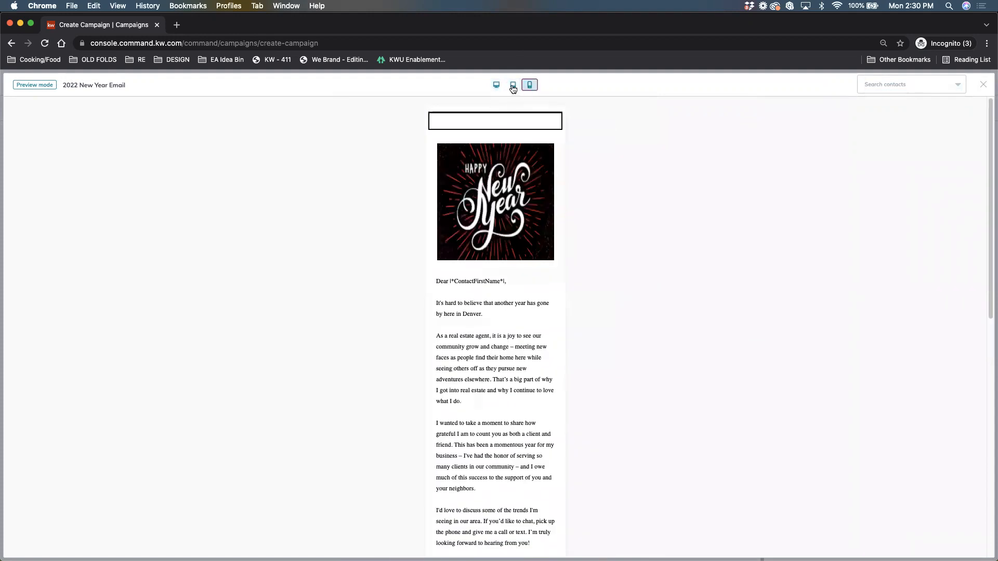
pyautogui.scroll(-3, 504, 312)
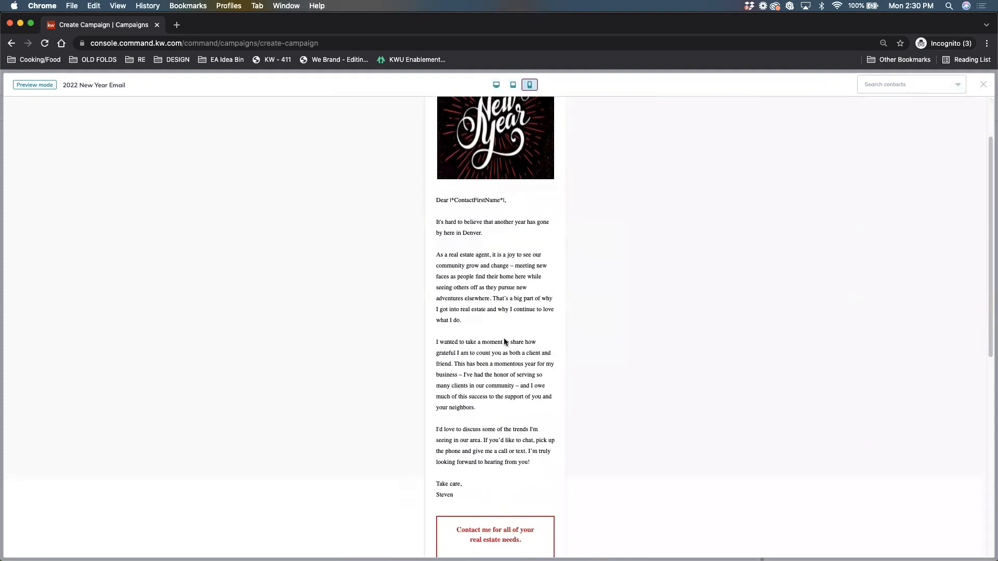
pyautogui.scroll(-10, 504, 339)
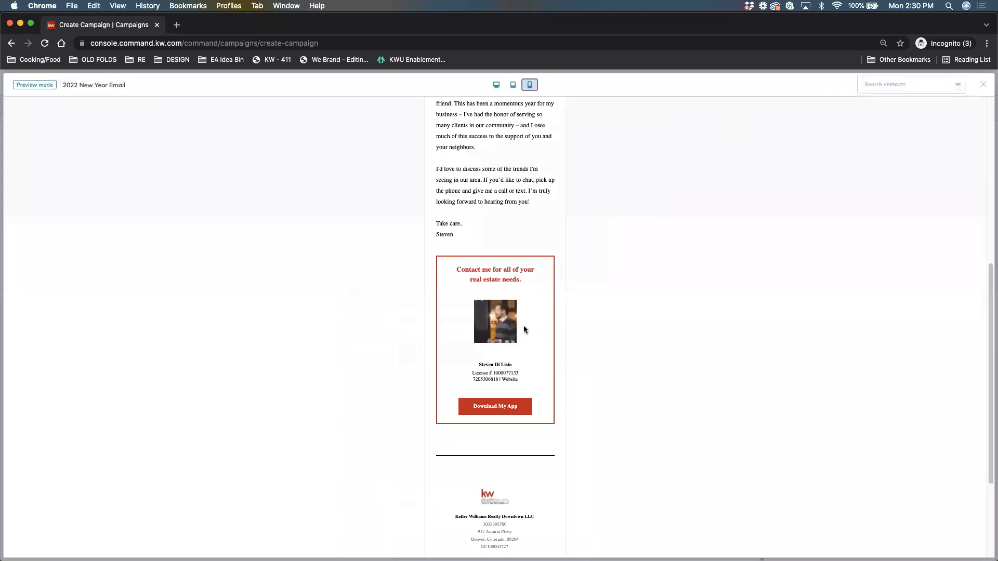
pyautogui.scroll(13, 511, 341)
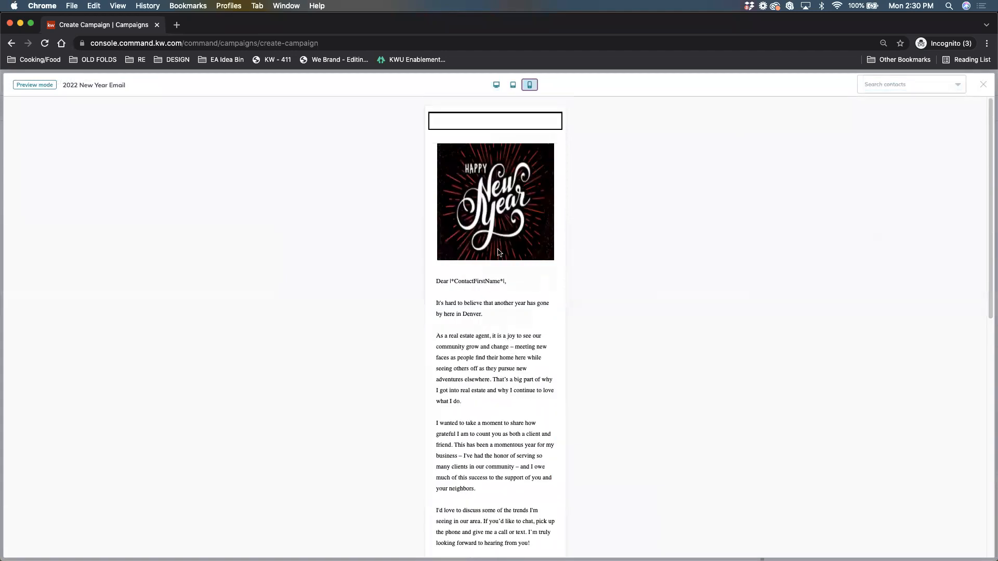
pyautogui.scroll(-14, 511, 341)
pyautogui.scroll(14, 517, 309)
# Preview the email as a specific contact to check the personalised greeting, and leave the preview.
pyautogui.click(936, 90)
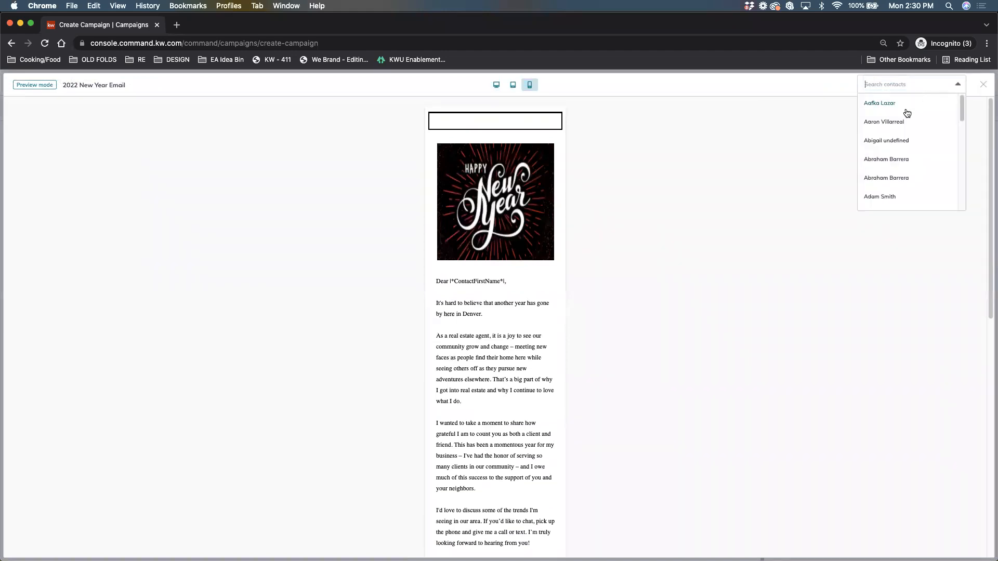
pyautogui.click(888, 199)
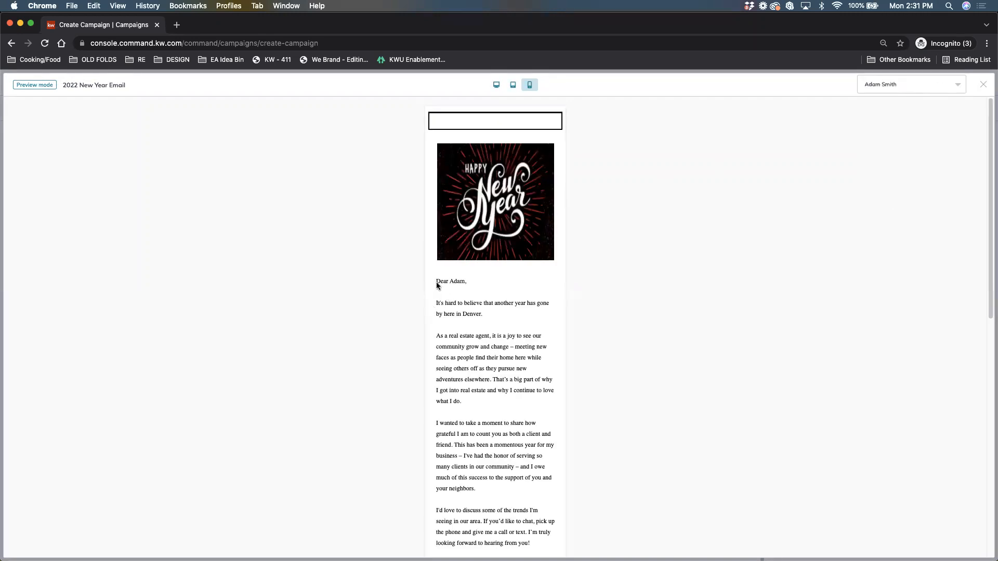
pyautogui.scroll(-2, 504, 358)
pyautogui.scroll(-5, 505, 358)
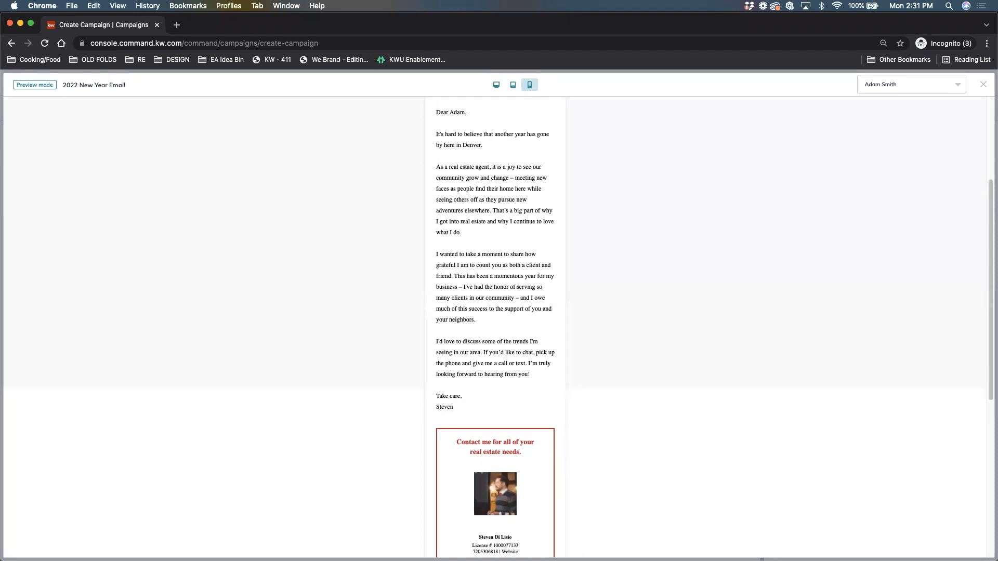
pyautogui.click(983, 84)
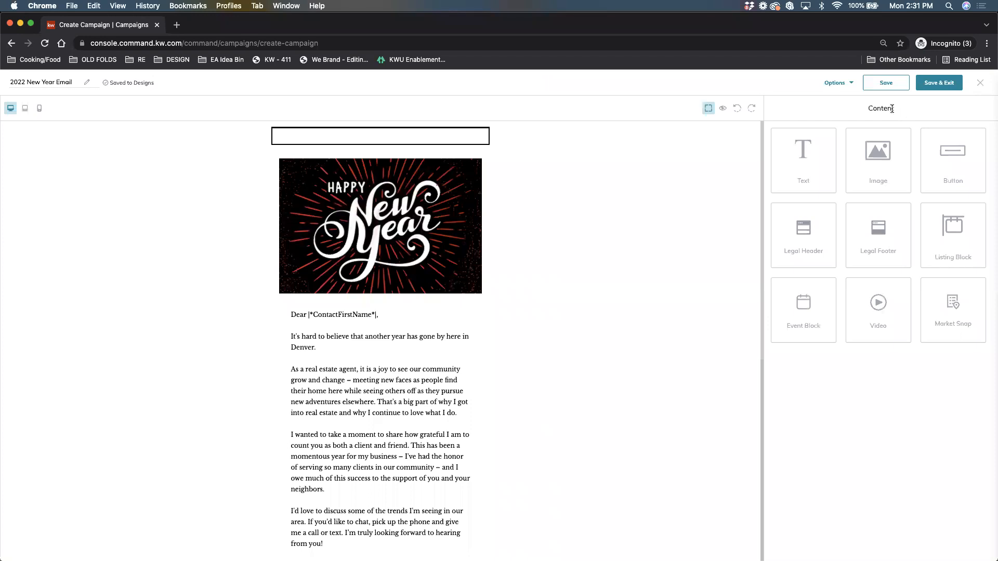
# Save the finished design into the campaign and look at the scheduling options without setting a date.
pyautogui.click(934, 87)
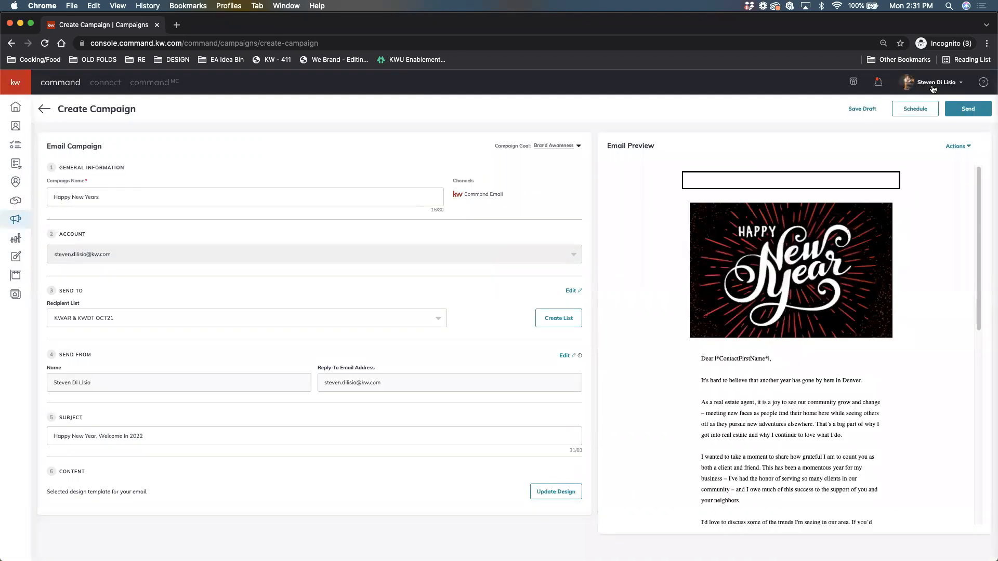
pyautogui.click(921, 111)
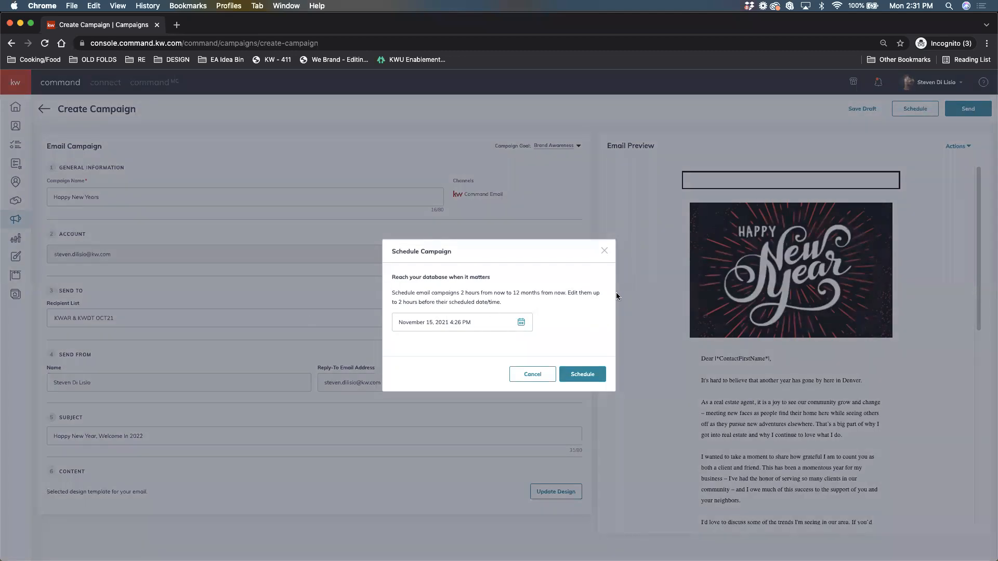
pyautogui.click(603, 251)
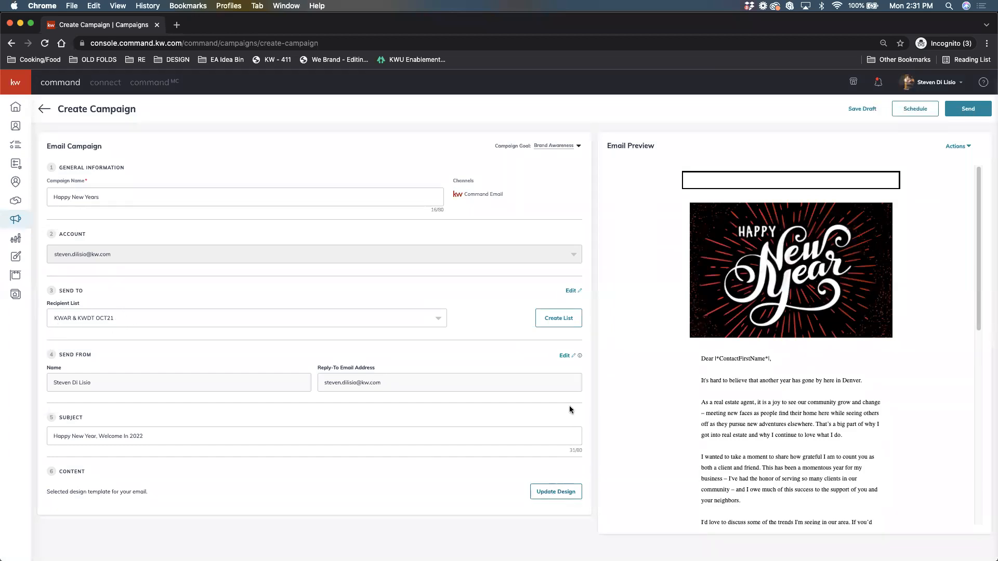
# Schedule the Happy New Years campaign for January 1, 2022 at 9:30 AM.
pyautogui.click(904, 110)
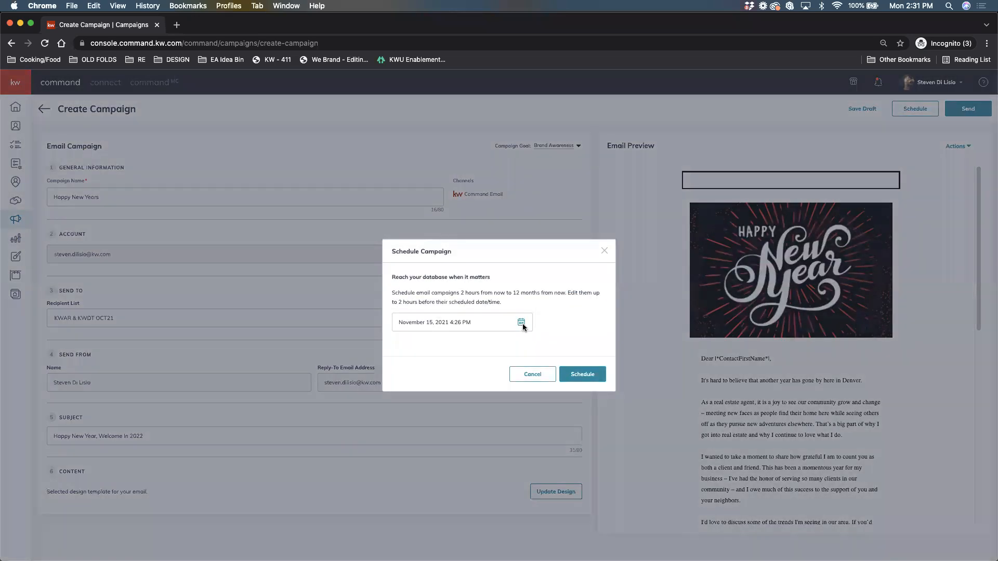
pyautogui.click(521, 323)
pyautogui.click(516, 348)
pyautogui.click(517, 348)
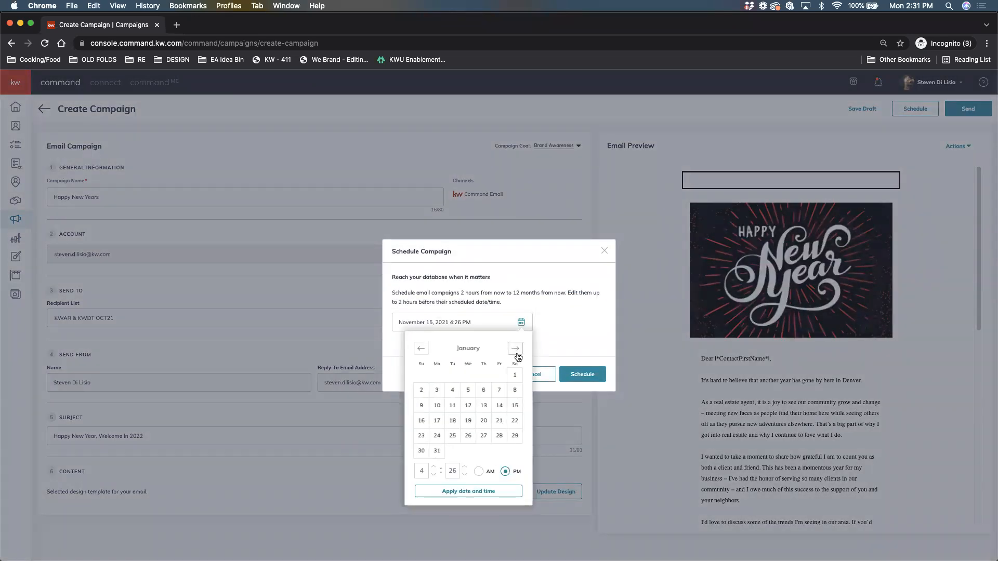
pyautogui.click(515, 375)
pyautogui.click(433, 475)
pyautogui.click(479, 471)
pyautogui.click(464, 467)
pyautogui.click(473, 495)
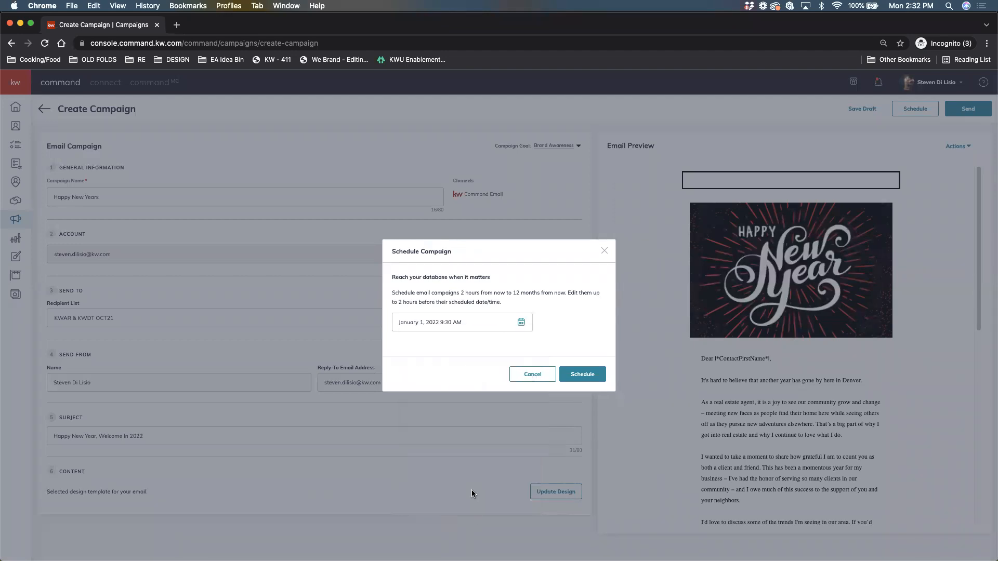
pyautogui.click(596, 377)
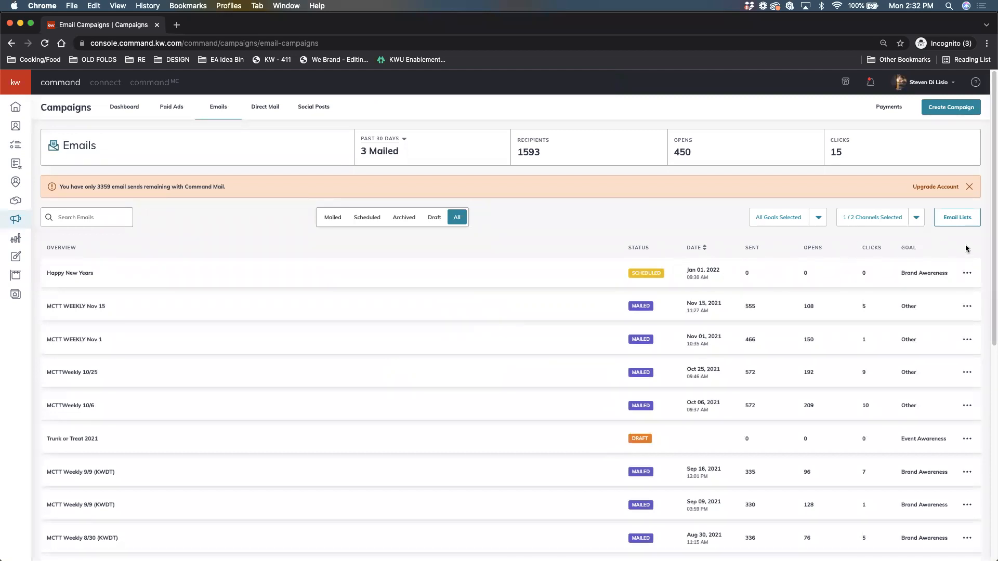
# Duplicate the scheduled Happy New Years campaign from the email campaigns overview.
pyautogui.click(967, 276)
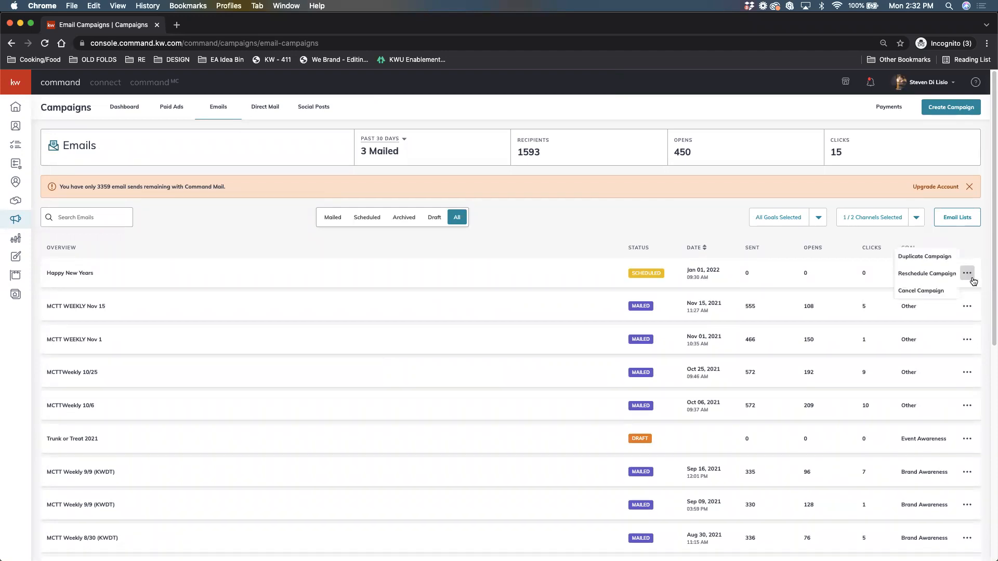
pyautogui.click(943, 258)
pyautogui.click(520, 317)
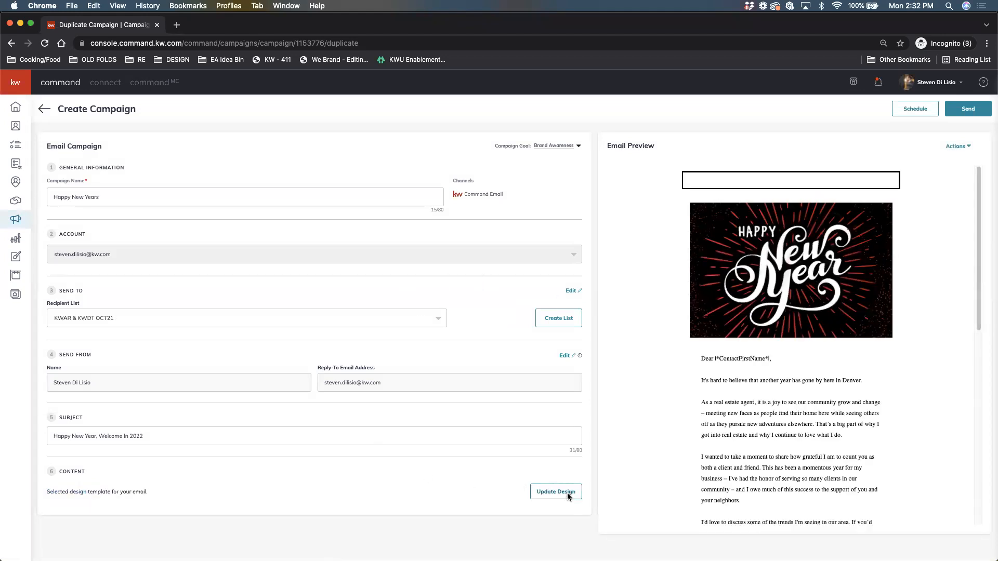
# Replace the duplicated campaign's email design with the KWRI template Modern - Newsletter A.
pyautogui.click(568, 496)
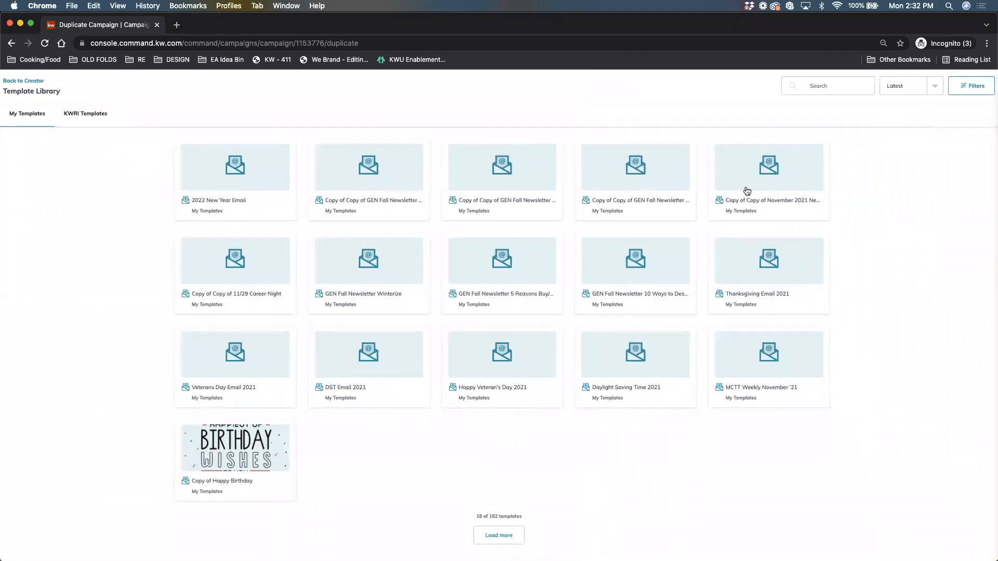
pyautogui.click(83, 113)
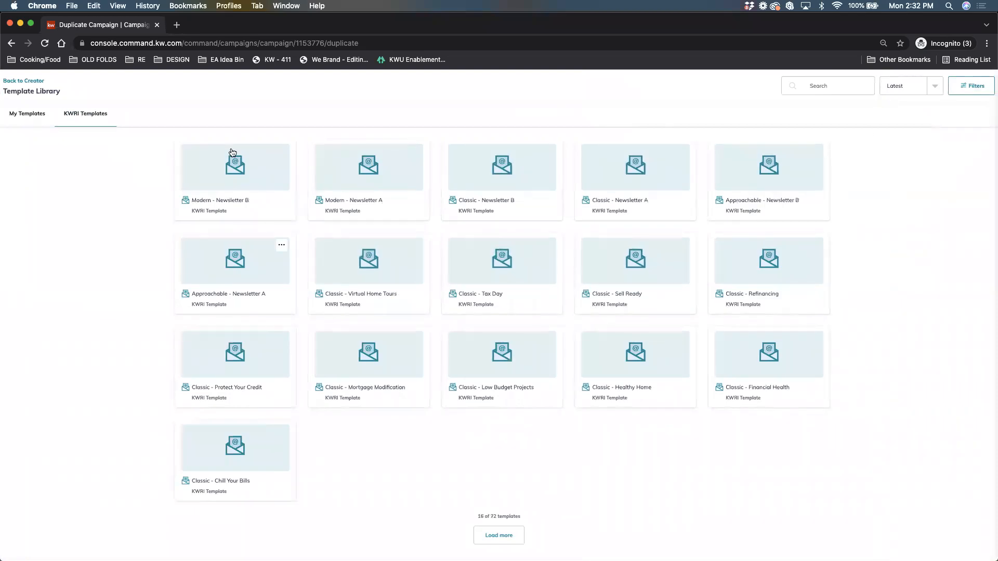
pyautogui.click(384, 205)
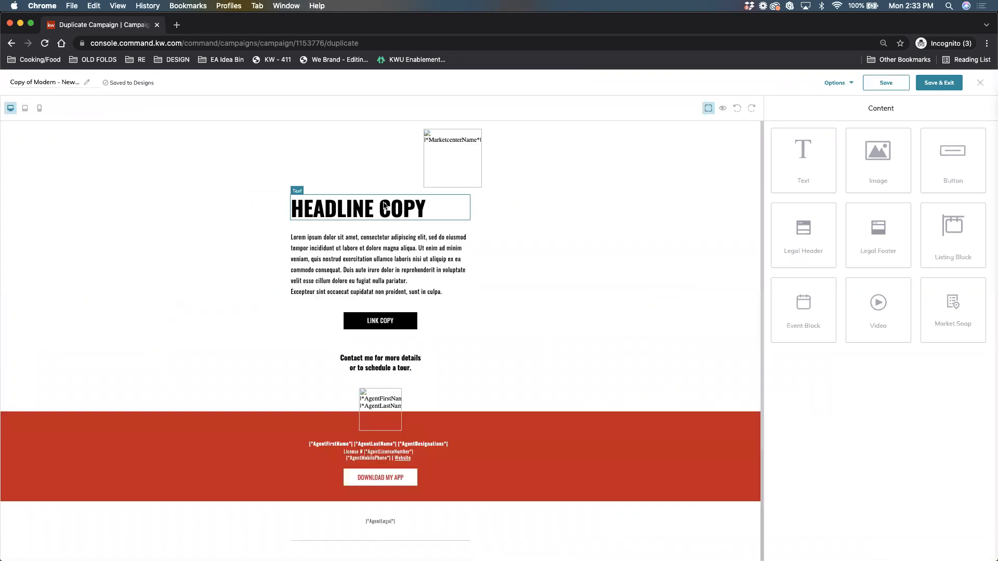
# Replace the "Headline Copy" placeholder with the text "Happy Earth Day".
pyautogui.click(386, 212)
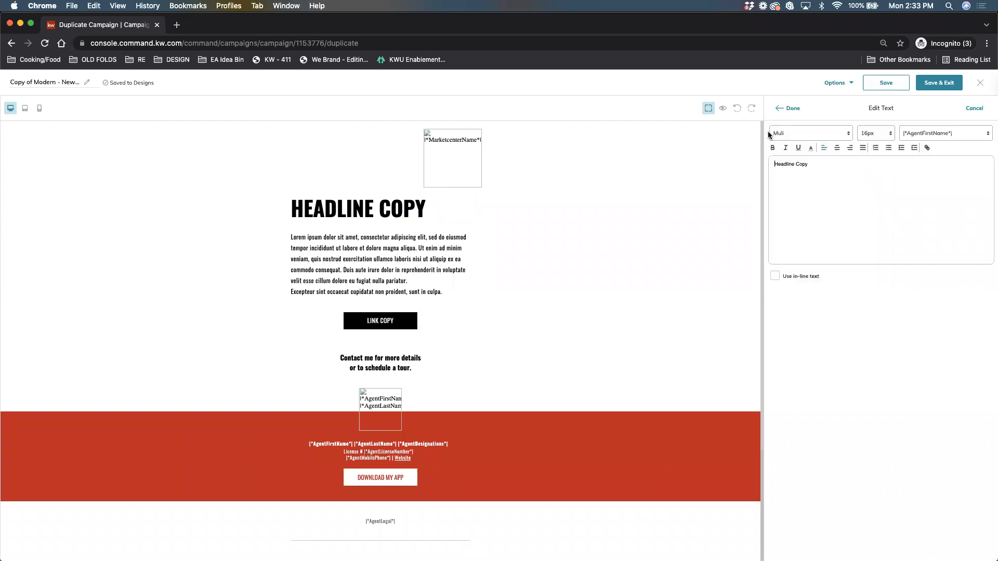
pyautogui.moveTo(810, 164); pyautogui.dragTo(775, 162)
pyautogui.write('Hap')
pyautogui.click(787, 108)
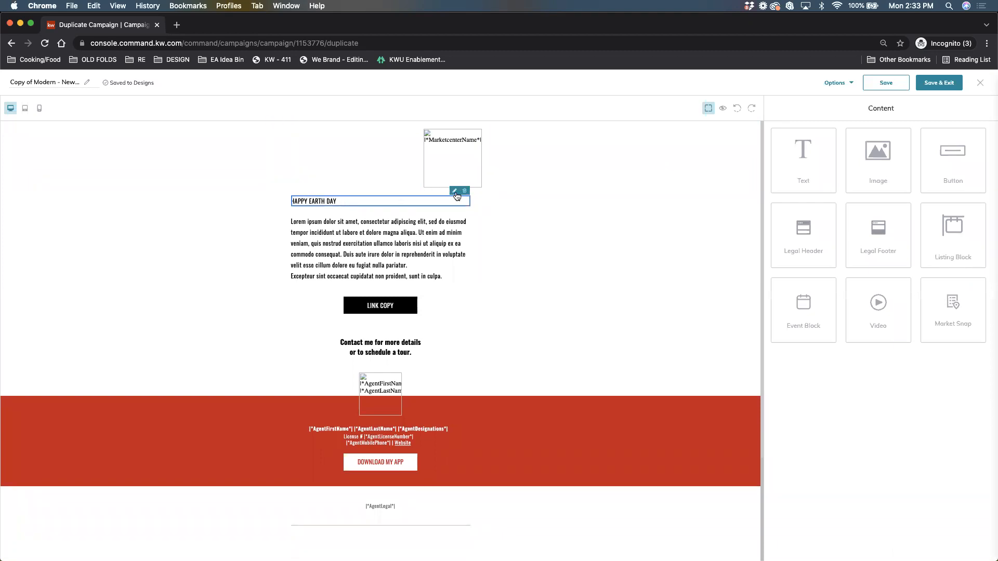
# Set the font size of the "Happy Earth Day" headline to 54px.
pyautogui.click(462, 191)
pyautogui.moveTo(815, 165); pyautogui.dragTo(772, 165)
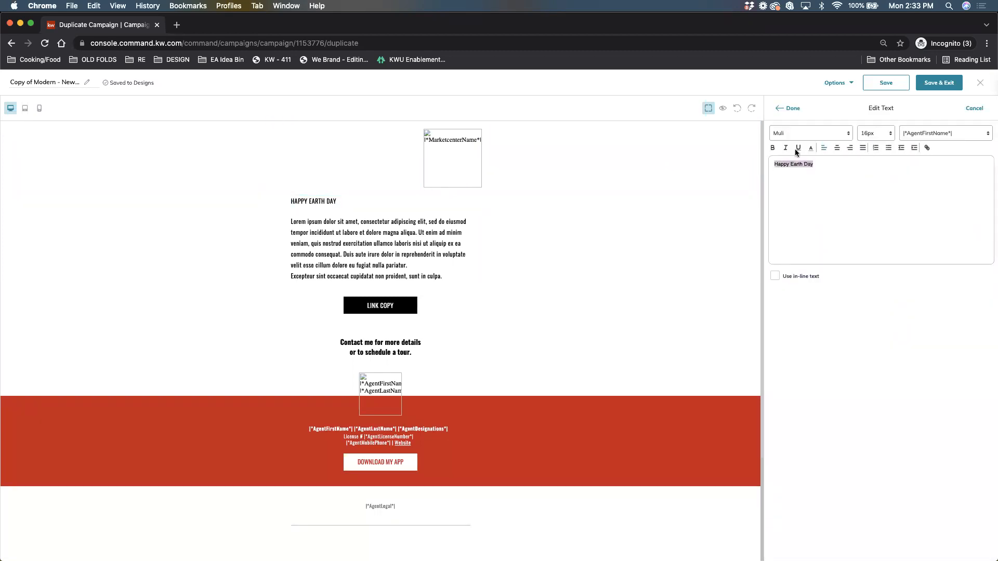
pyautogui.click(889, 135)
pyautogui.scroll(-10, 884, 222)
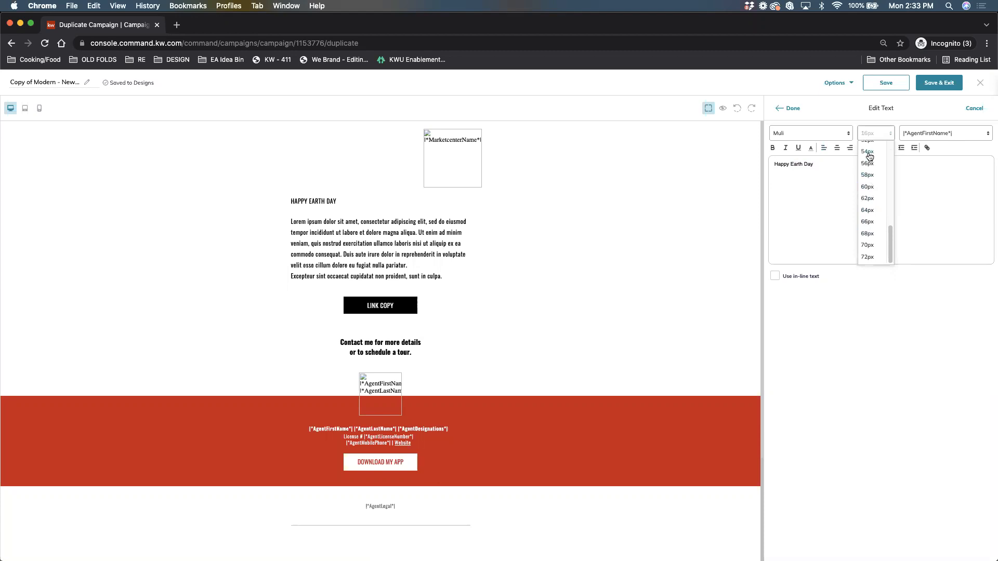
pyautogui.click(867, 151)
pyautogui.click(789, 109)
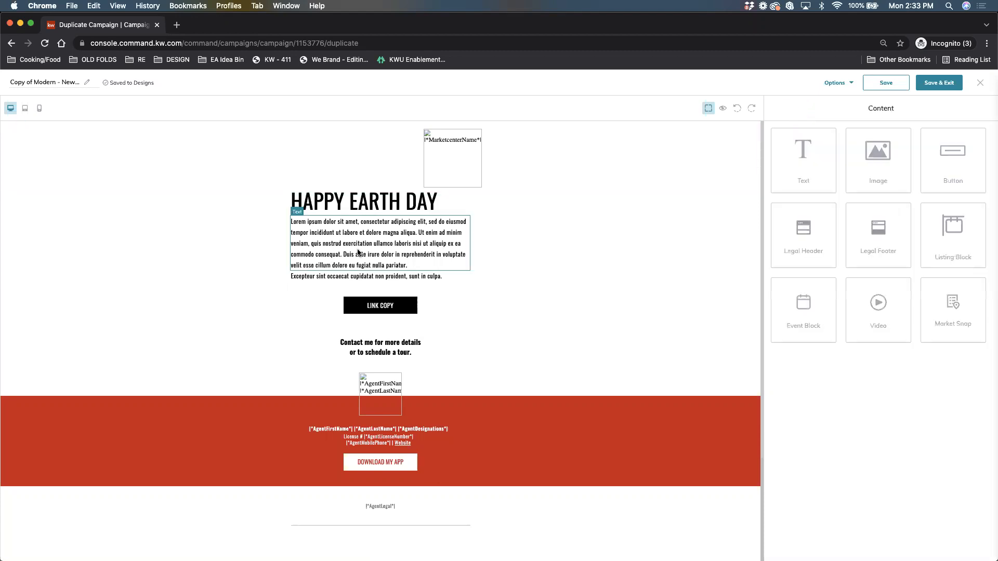
# Replace the main lorem ipsum paragraph below the headline with "Love our mother Earth!".
pyautogui.click(455, 212)
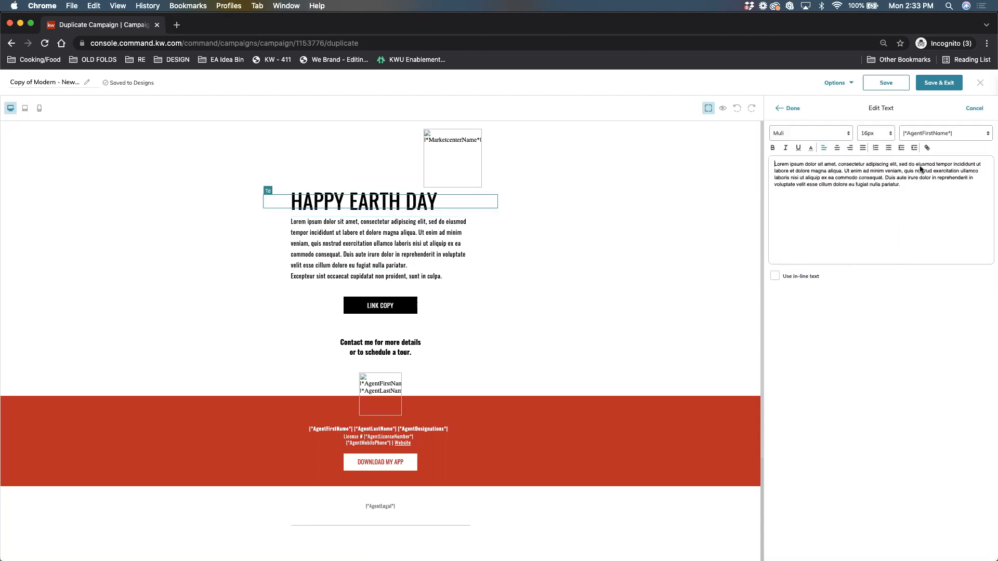
pyautogui.moveTo(918, 183); pyautogui.dragTo(769, 160)
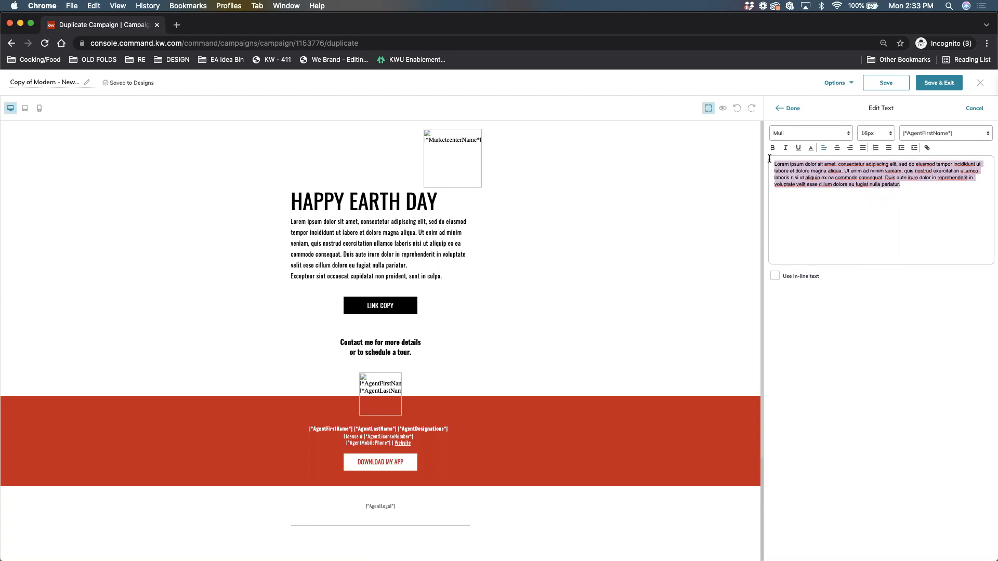
pyautogui.write('Love our mother Earth!')
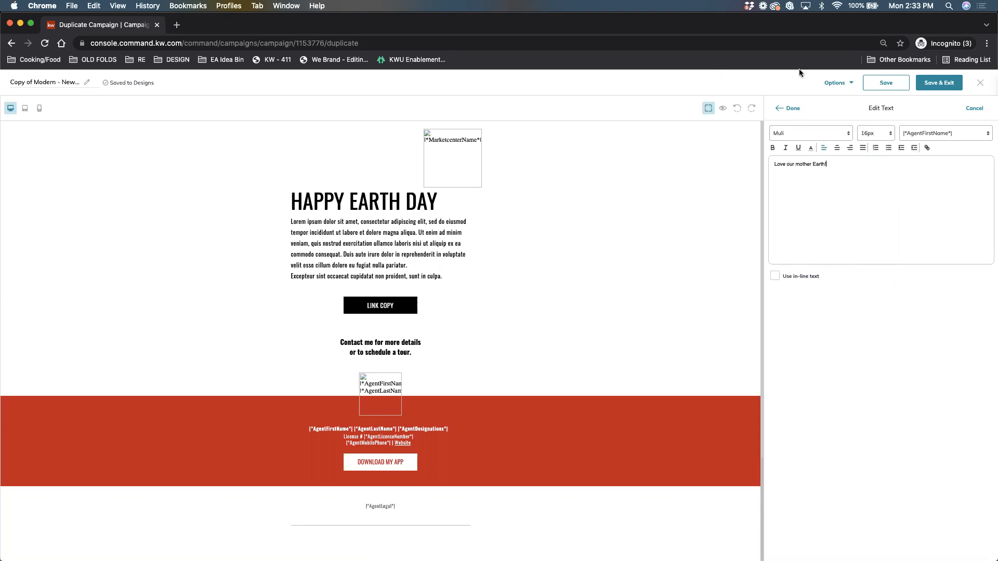
pyautogui.click(789, 108)
# Insert the sunflower picture from the saved images between the headline and the "Love our mother Earth!" text.
pyautogui.moveTo(879, 152); pyautogui.dragTo(310, 219)
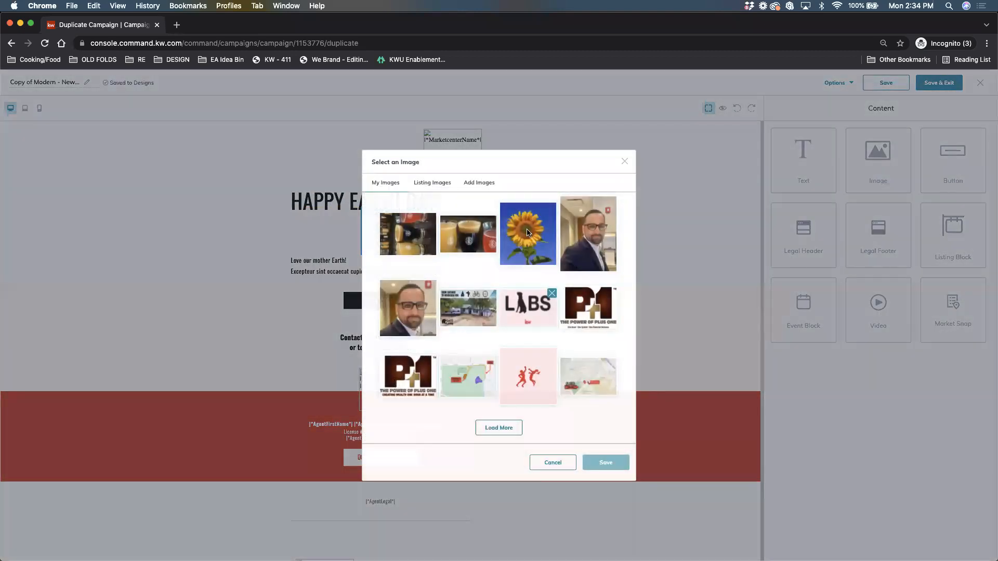
pyautogui.click(527, 231)
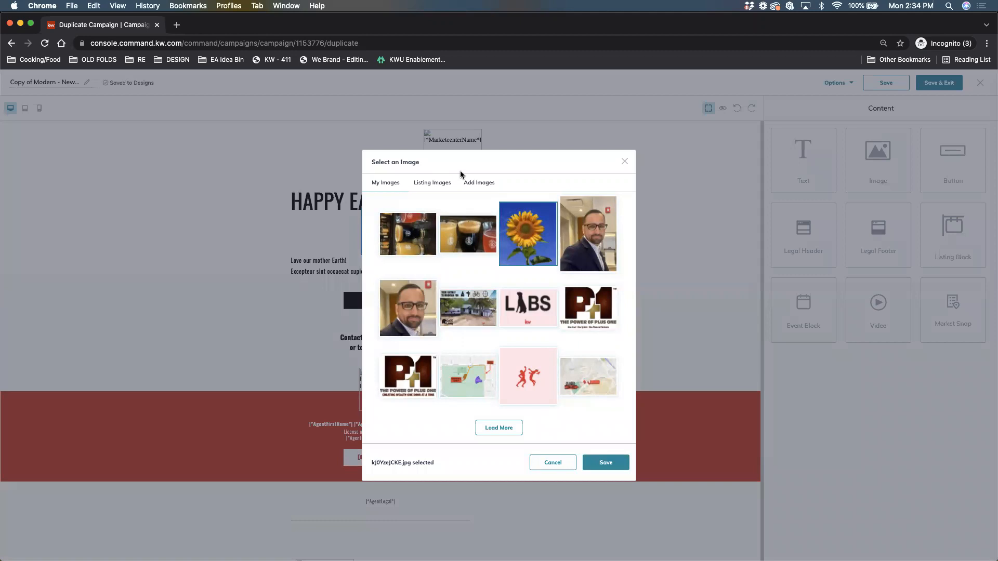
pyautogui.click(474, 185)
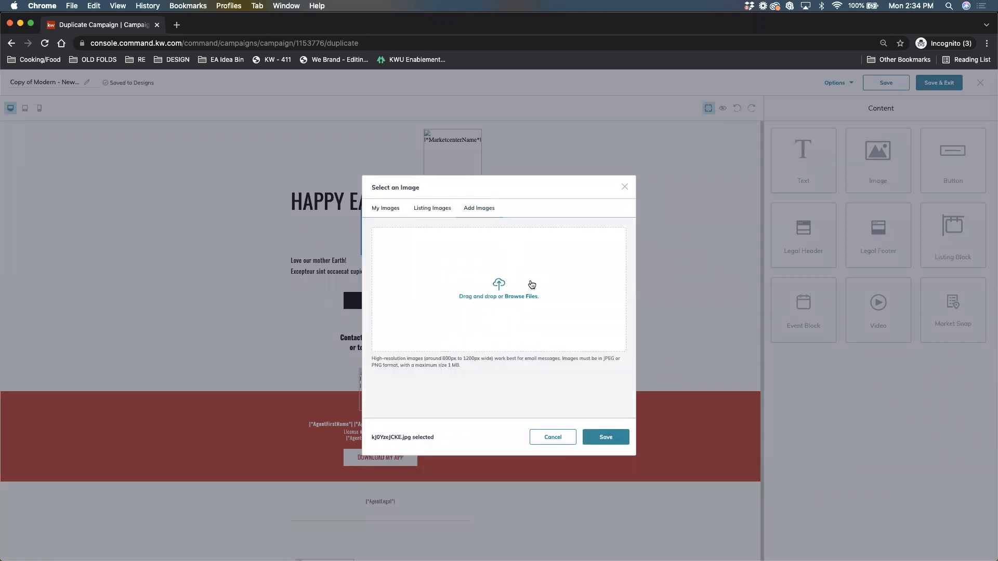
pyautogui.click(387, 208)
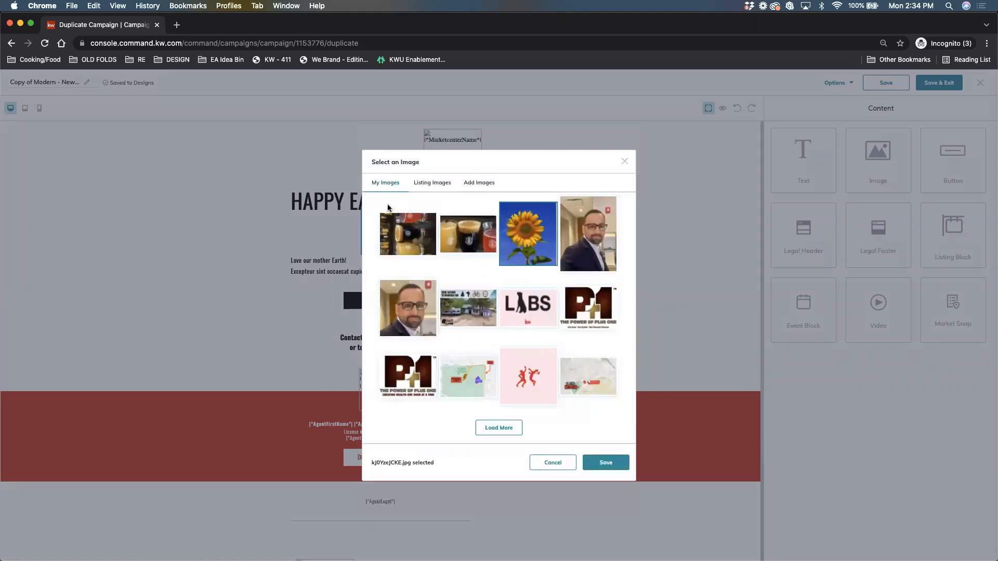
pyautogui.click(609, 463)
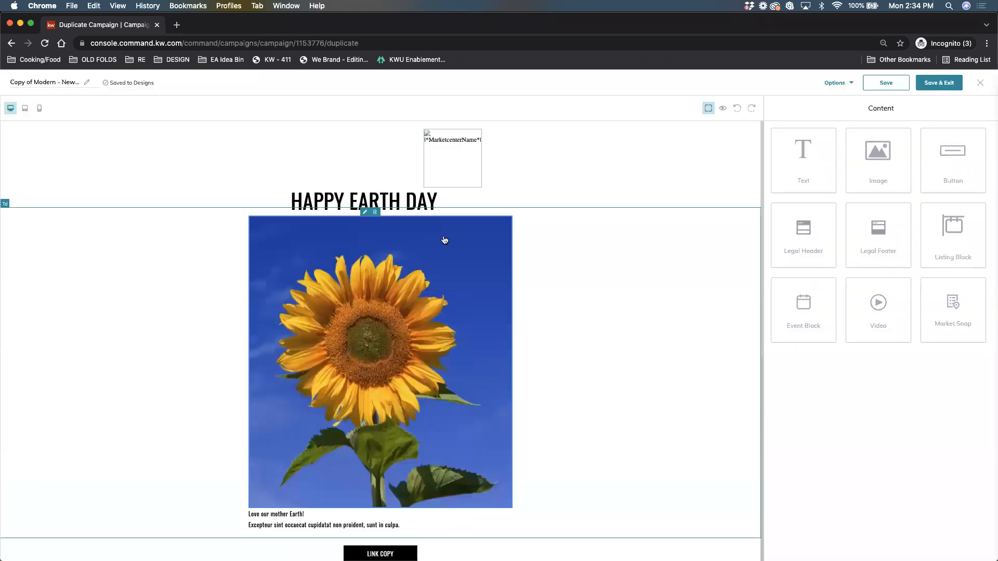
# Delete the "Link Copy" button and the "Contact me for more details or to schedule a tour." text block.
pyautogui.scroll(-4, 428, 379)
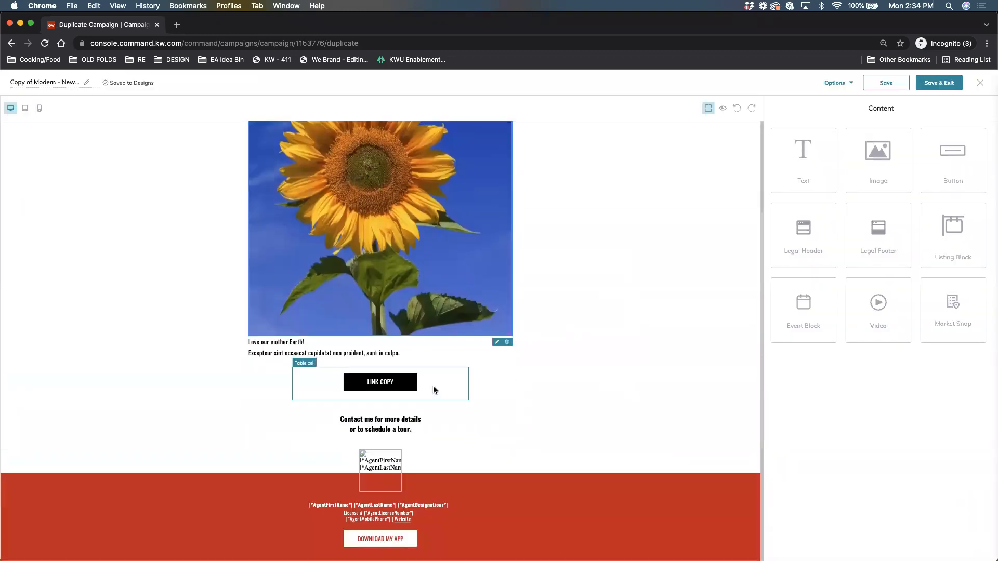
pyautogui.click(405, 385)
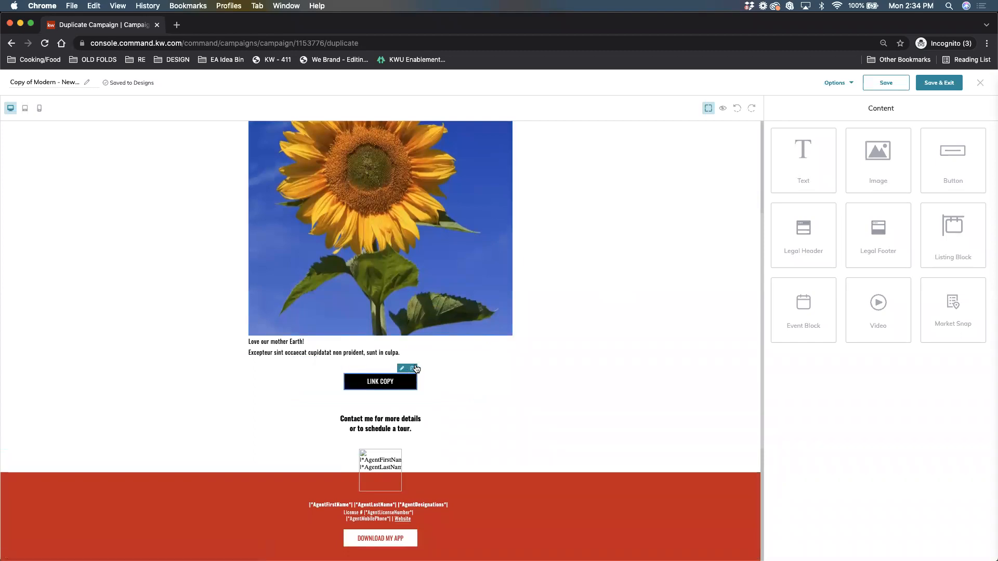
pyautogui.click(412, 370)
pyautogui.click(407, 414)
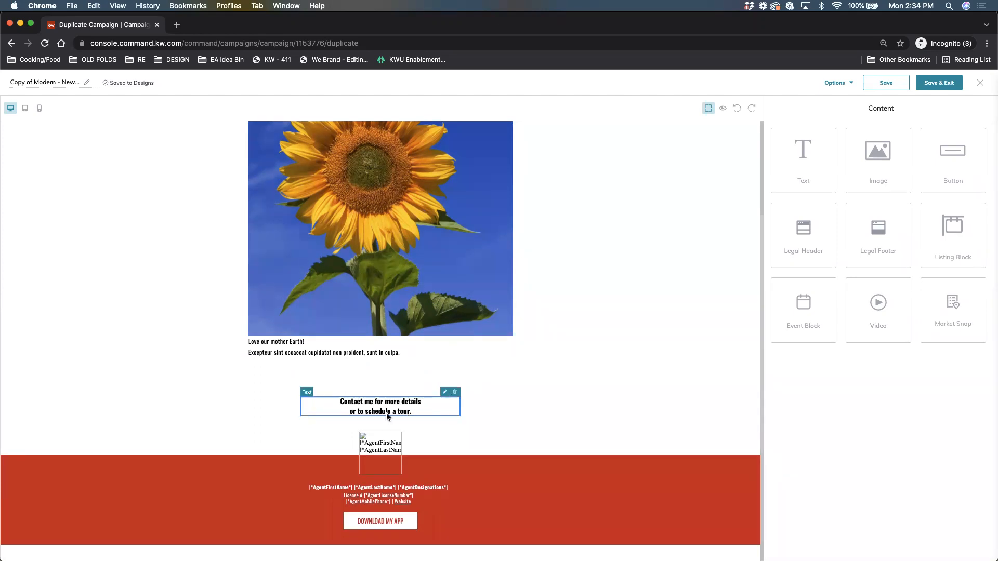
pyautogui.click(455, 393)
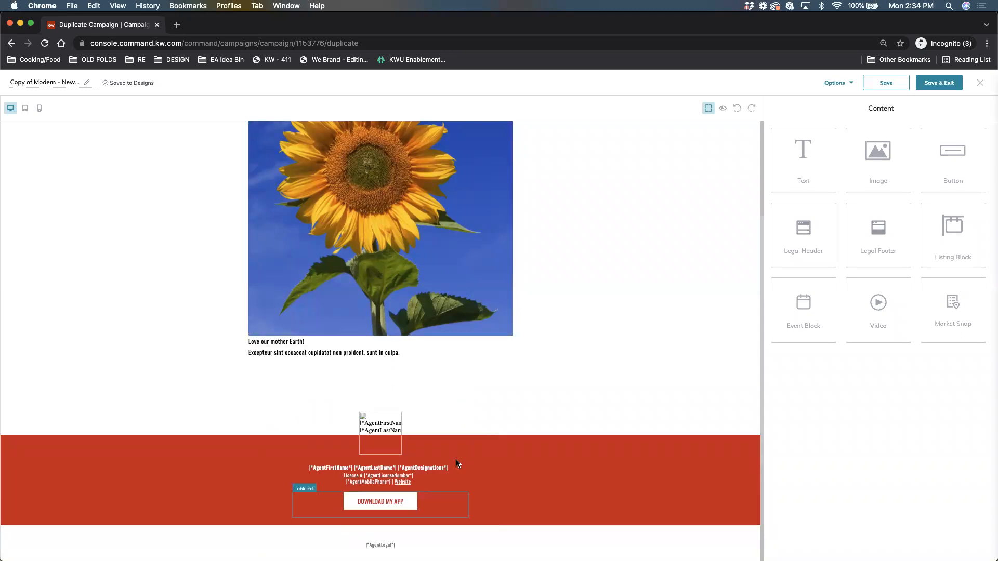
# Centre the "Love our mother Earth!" text and delete the leftover lorem ipsum line beneath it.
pyautogui.scroll(-3, 364, 411)
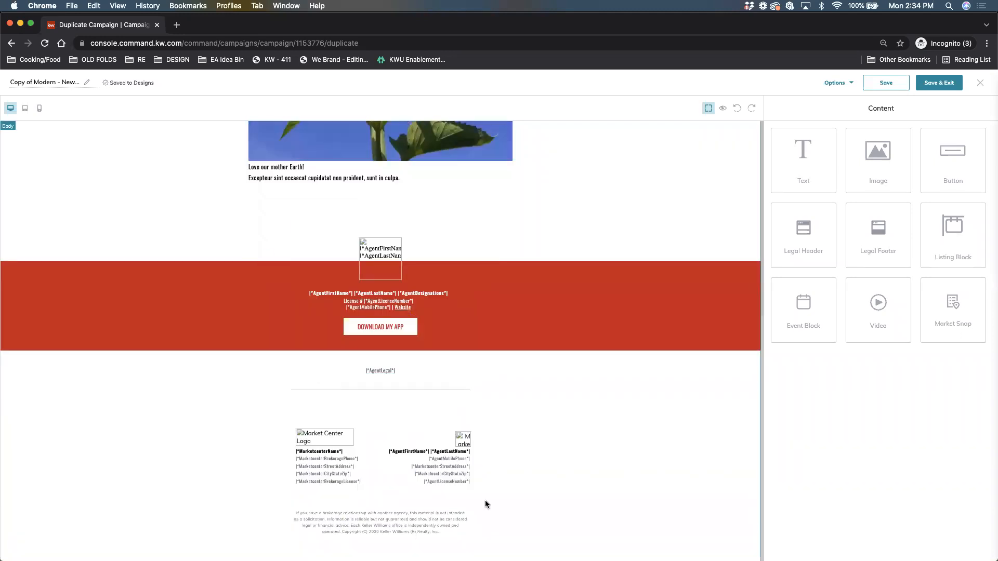
pyautogui.scroll(6, 468, 468)
pyautogui.scroll(-4, 396, 374)
pyautogui.click(309, 305)
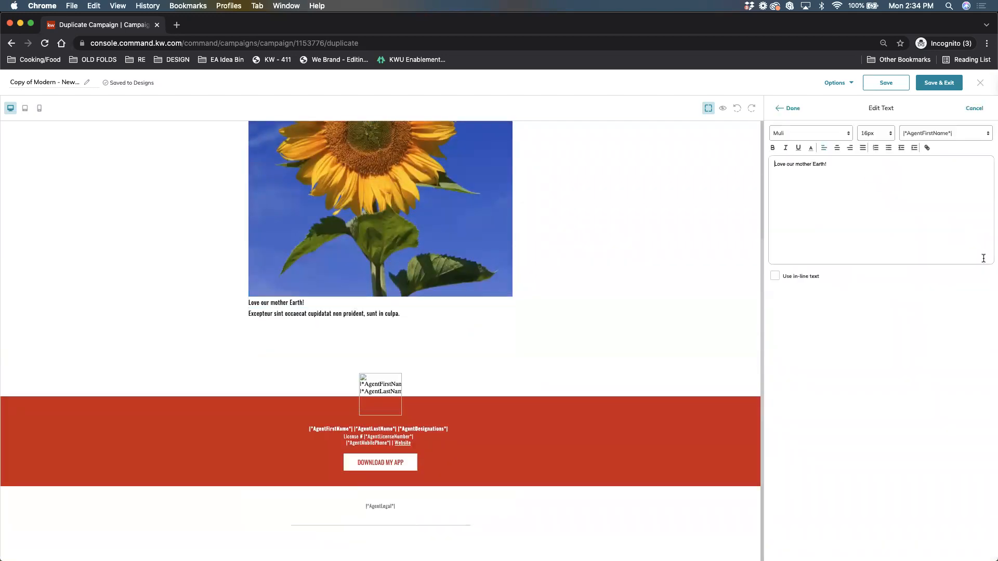
pyautogui.click(837, 148)
pyautogui.click(789, 109)
pyautogui.click(345, 315)
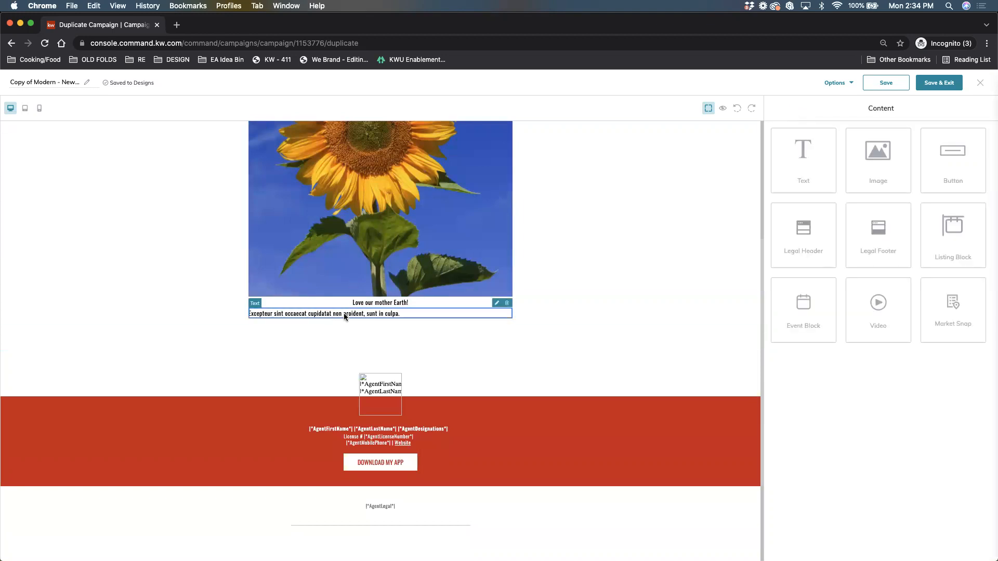
pyautogui.click(506, 304)
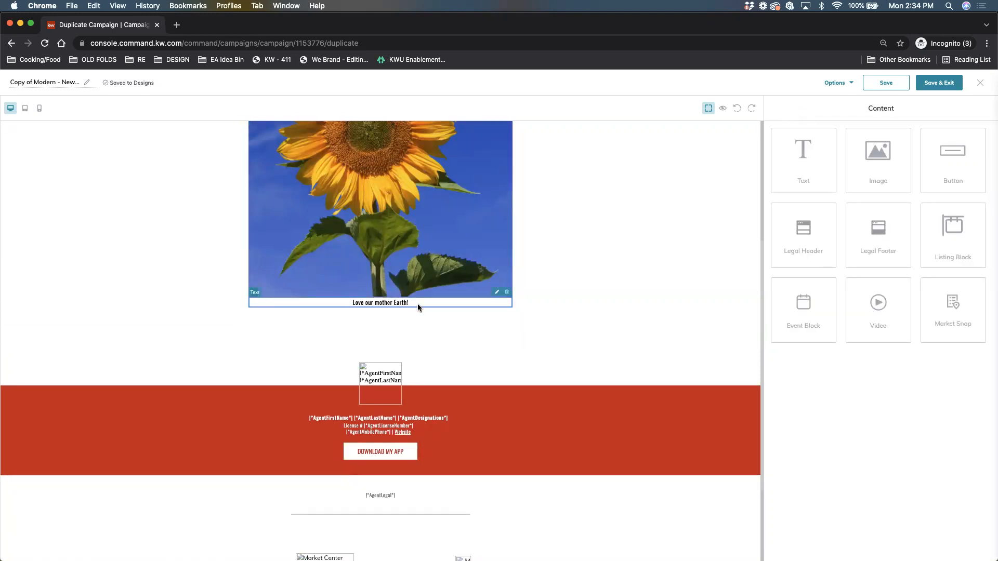
# Set the "Love our mother Earth!" text to 32px and save the finished design back into the campaign.
pyautogui.click(497, 292)
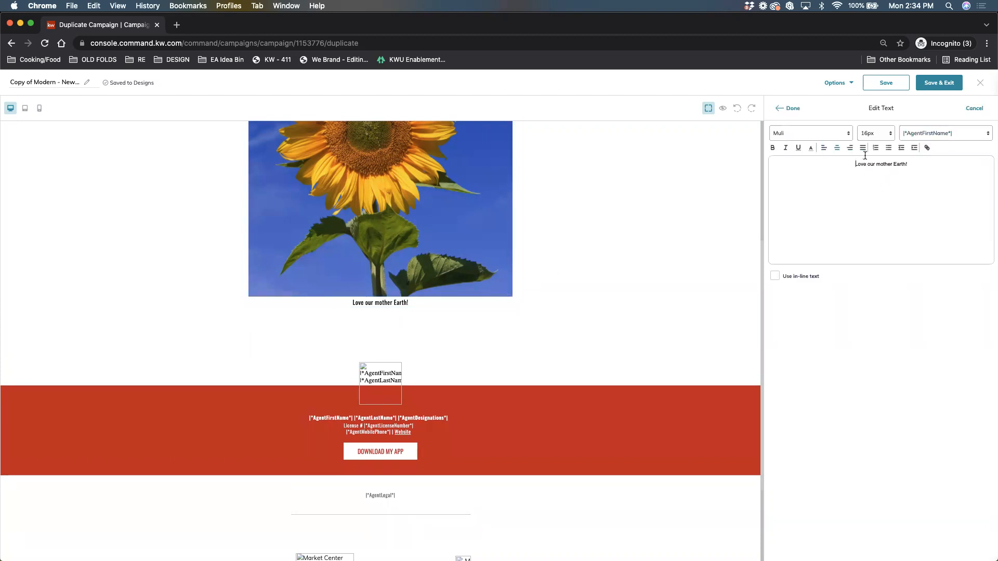
pyautogui.moveTo(873, 163); pyautogui.dragTo(830, 161)
pyautogui.click(890, 136)
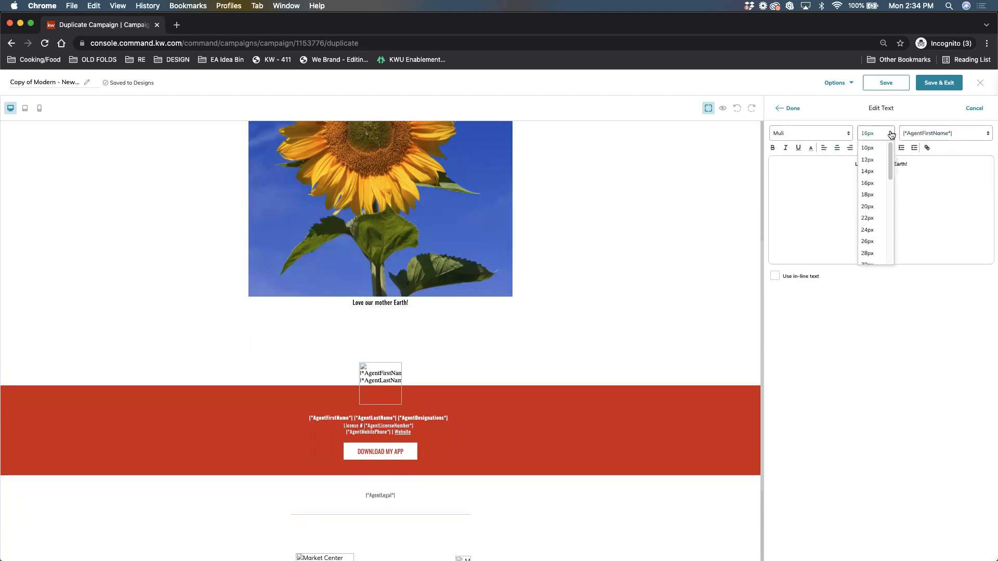
pyautogui.scroll(-3, 873, 241)
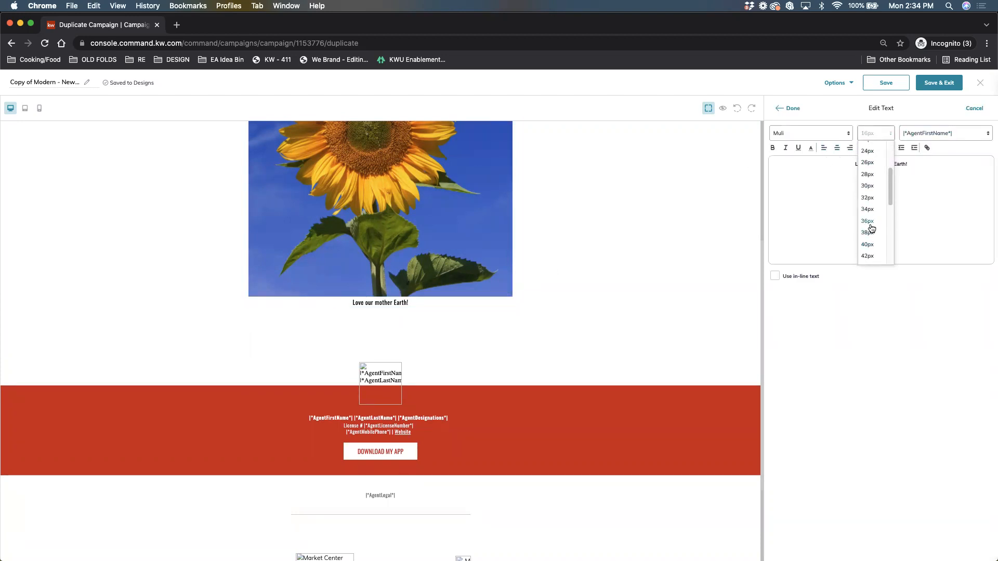
pyautogui.click(871, 198)
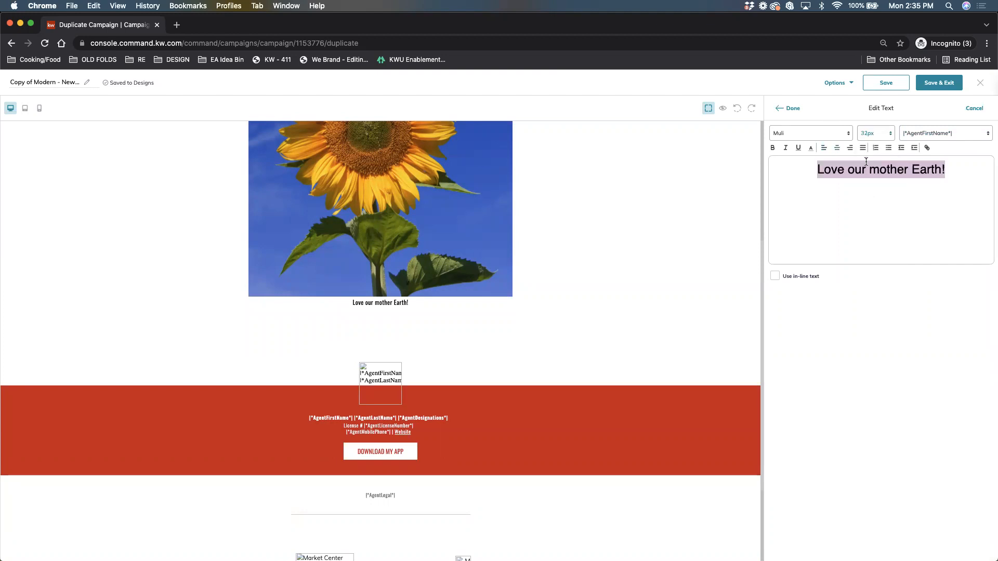
pyautogui.click(813, 168)
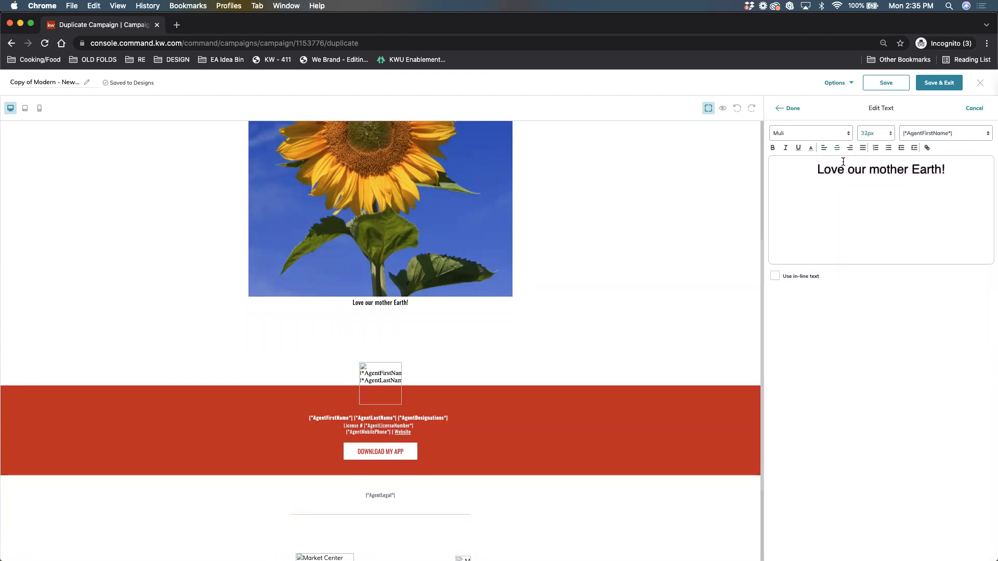
pyautogui.click(795, 108)
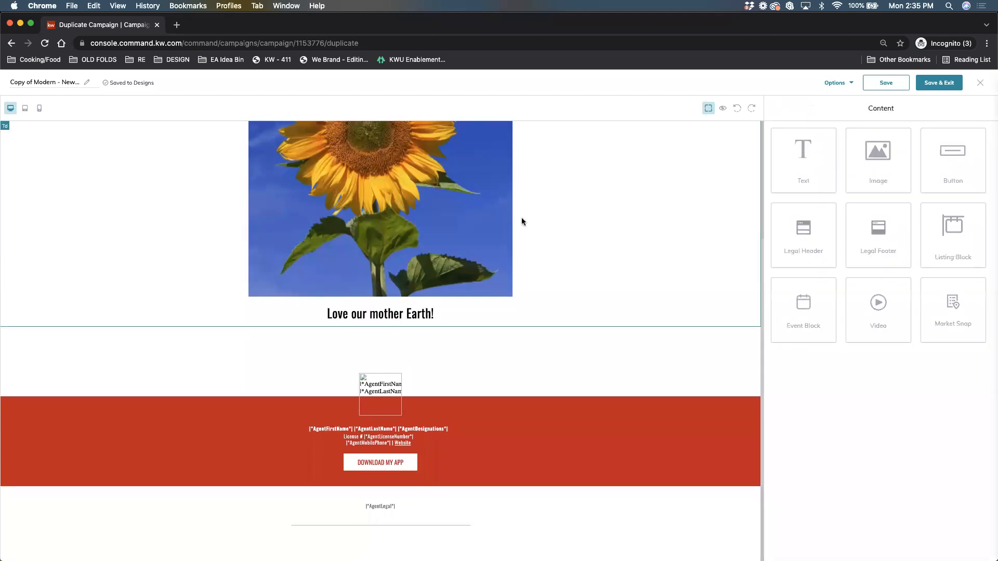
pyautogui.click(936, 84)
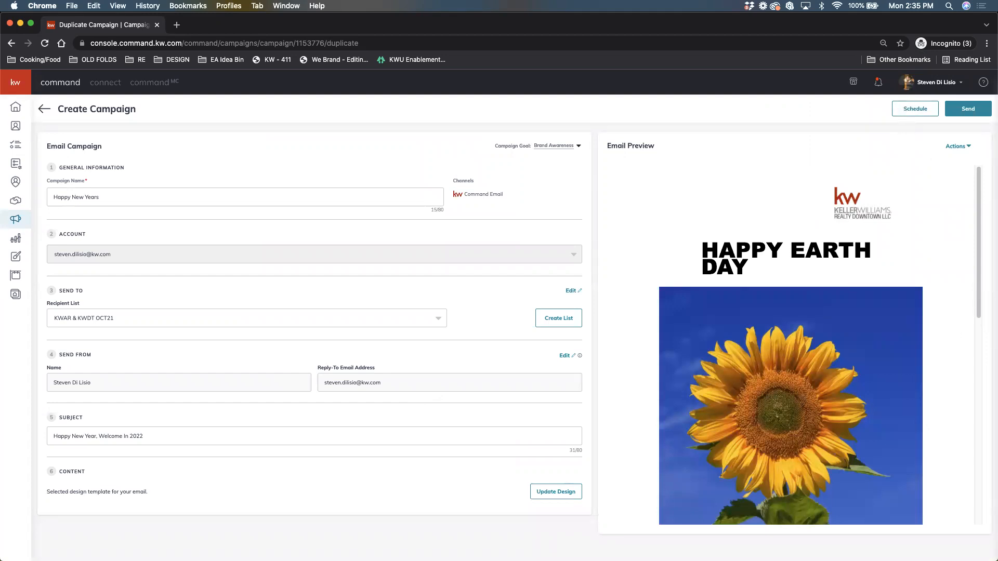
# Preview the whole Earth Day email in the desktop, tablet and phone layouts, and close the preview.
pyautogui.click(963, 146)
pyautogui.click(969, 148)
pyautogui.click(965, 147)
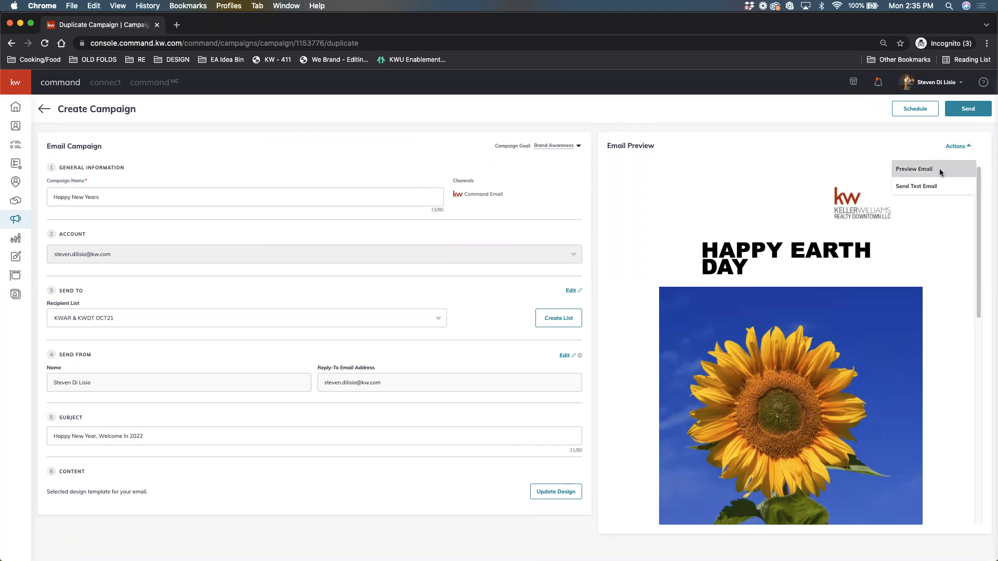
pyautogui.click(940, 171)
pyautogui.scroll(-6, 473, 257)
pyautogui.scroll(8, 535, 107)
pyautogui.click(555, 88)
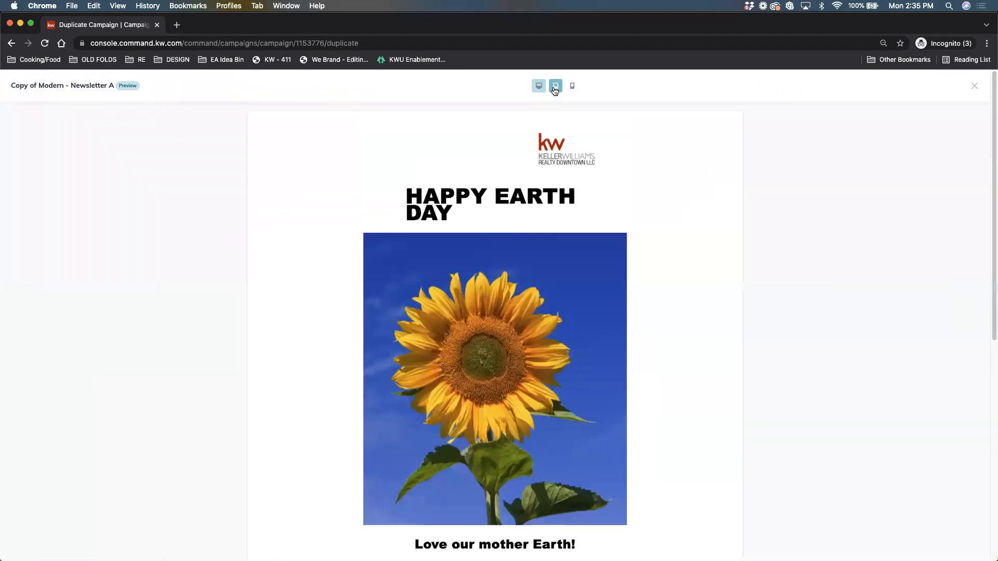
pyautogui.click(573, 86)
pyautogui.scroll(-5, 555, 231)
pyautogui.scroll(5, 552, 229)
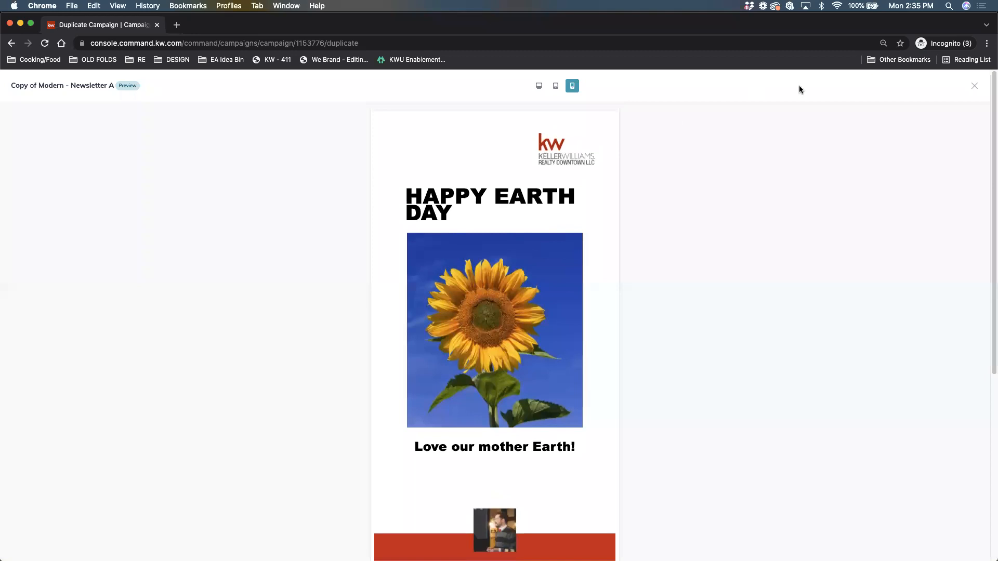
pyautogui.click(975, 86)
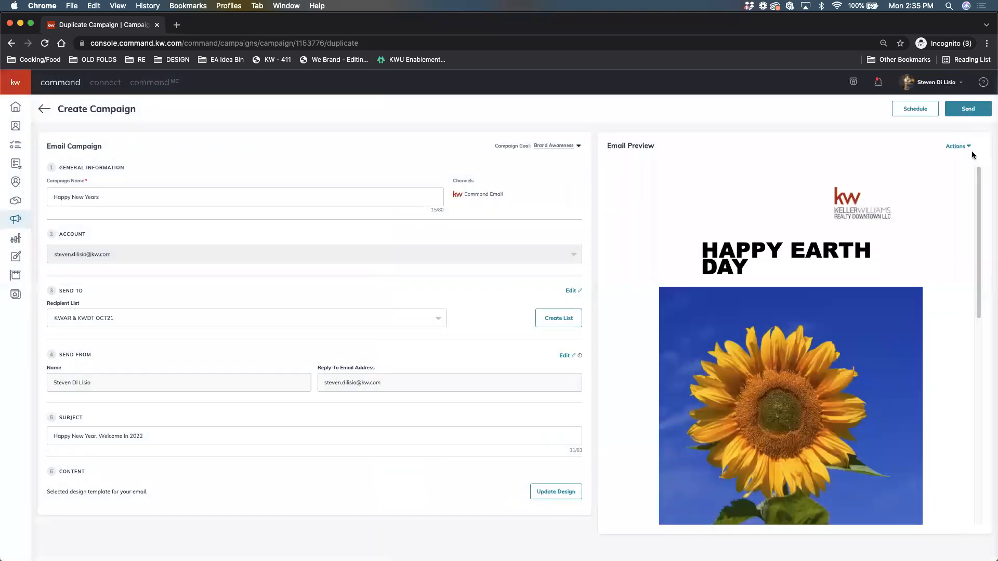
pyautogui.click(963, 148)
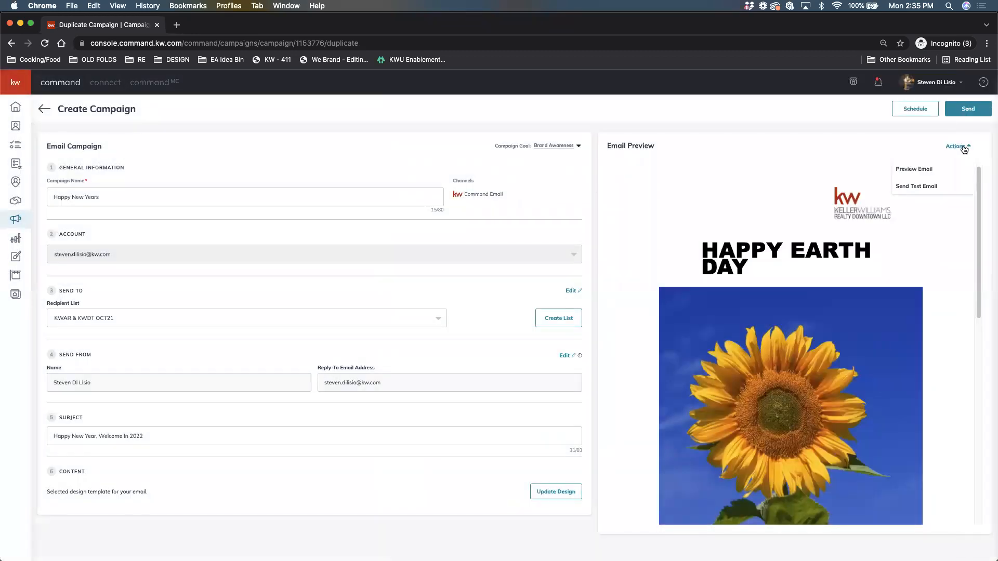
pyautogui.click(942, 188)
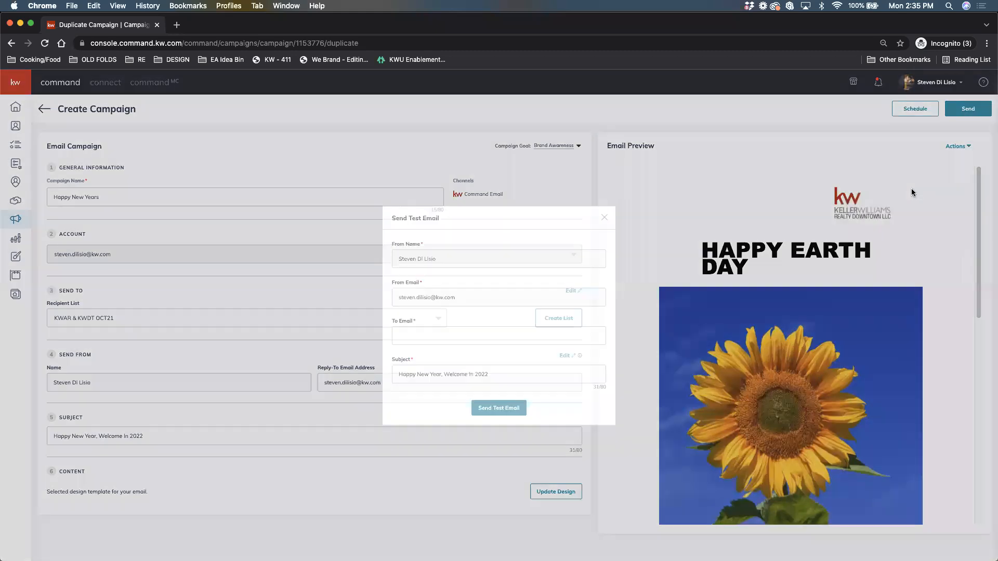
pyautogui.click(403, 343)
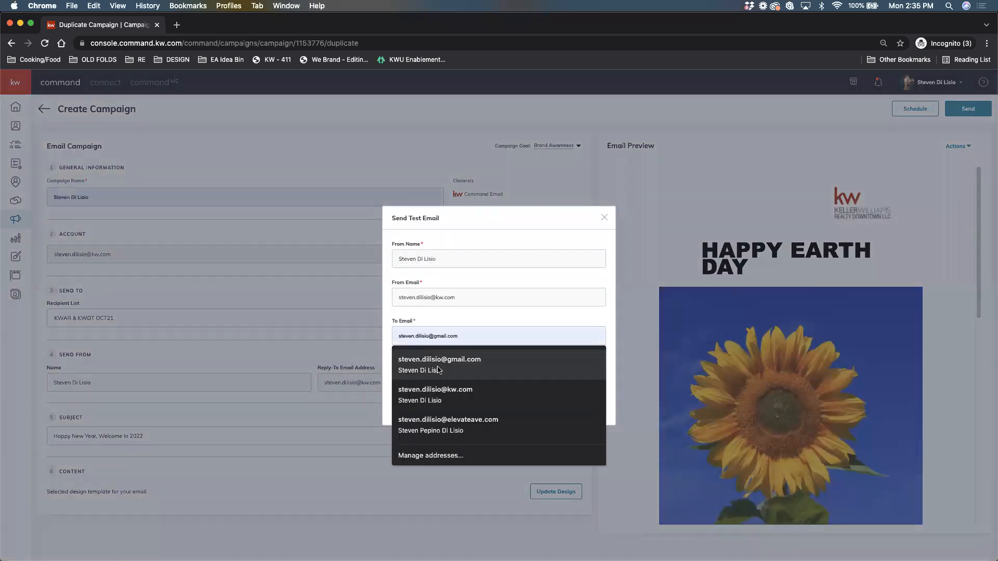
pyautogui.click(437, 391)
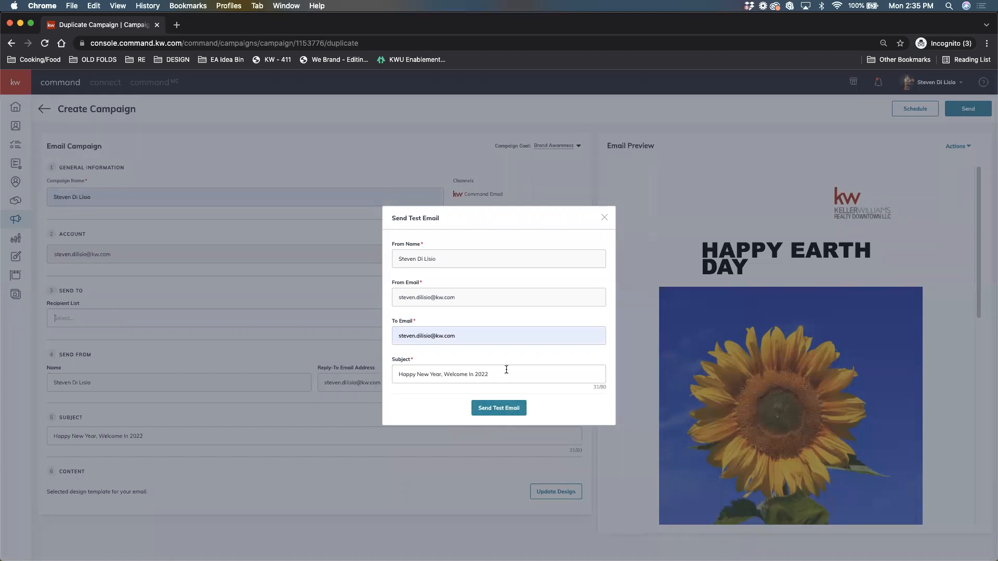
pyautogui.moveTo(496, 370); pyautogui.dragTo(342, 374)
pyautogui.click(345, 373)
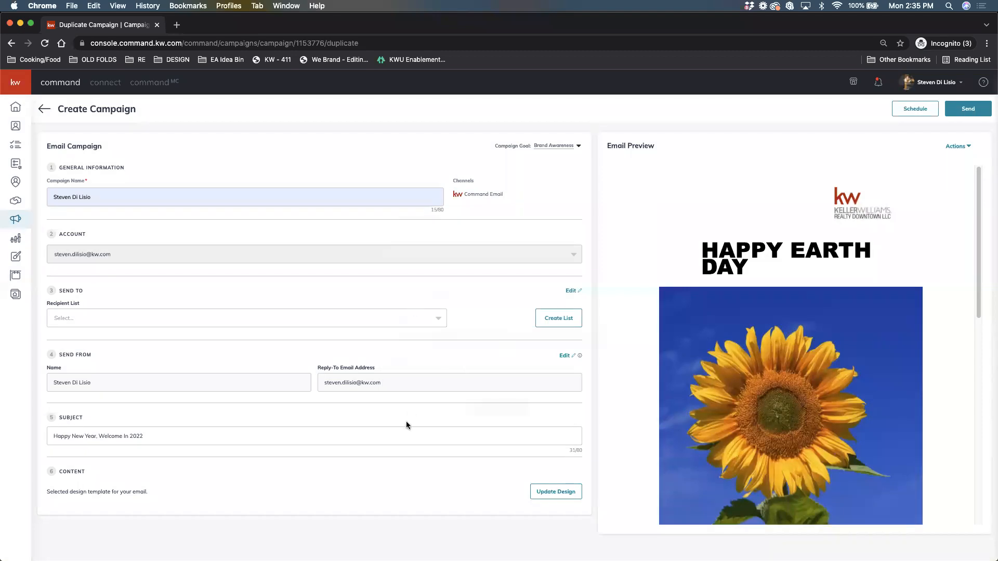
pyautogui.click(959, 147)
pyautogui.click(939, 188)
pyautogui.click(516, 371)
pyautogui.click(605, 218)
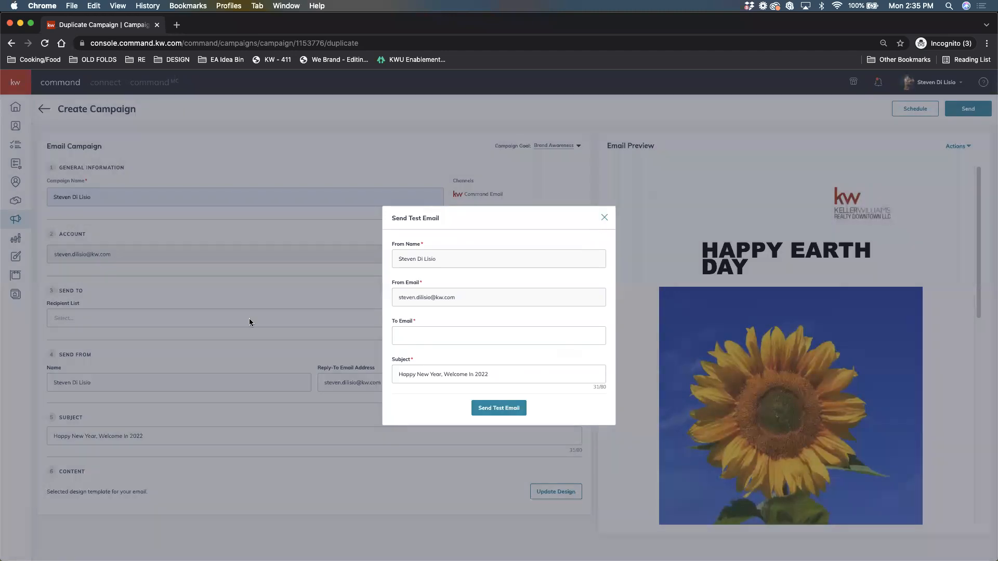
# Replace the campaign's email subject with "EARTH DAY" in capitals, without exclamation marks.
pyautogui.moveTo(156, 436); pyautogui.dragTo(53, 431)
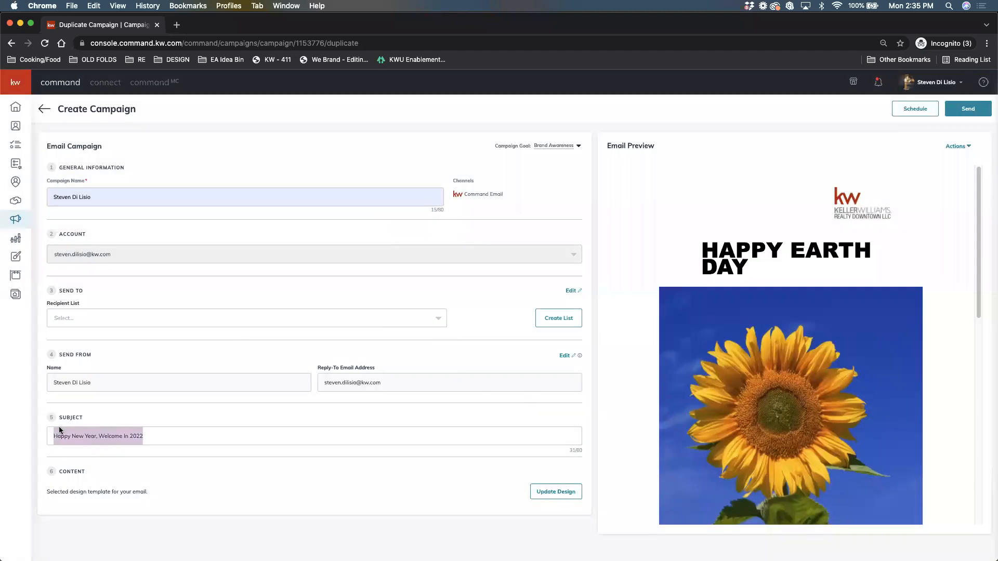
pyautogui.write('Ear')
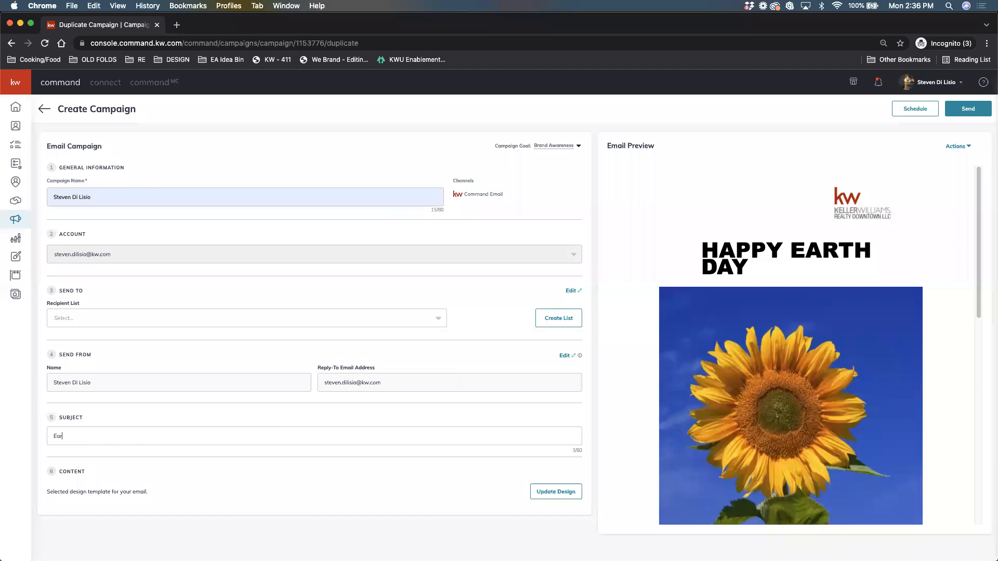
pyautogui.write('th DAY')
pyautogui.press('BackSpace')
pyautogui.press('BackSpace')
pyautogui.press('BackSpace')
pyautogui.press('BackSpace')
pyautogui.write('ARTH')
pyautogui.click(114, 435)
pyautogui.write('!!')
pyautogui.press('BackSpace')
pyautogui.press('BackSpace')
# Search the emoji picker for "earth" and add a globe emoji after "EARTH DAY" in the subject.
pyautogui.rightClick(97, 438)
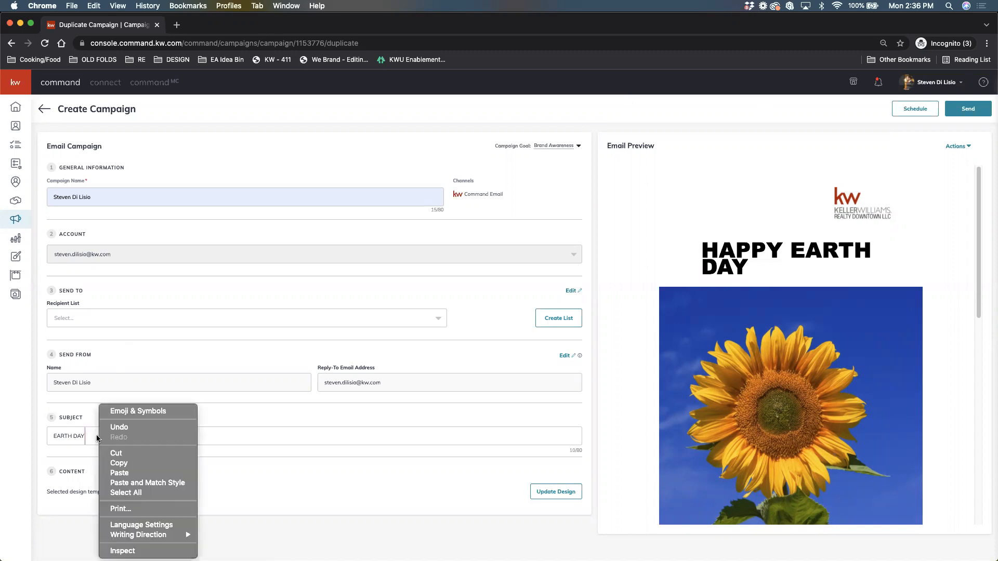
pyautogui.click(151, 410)
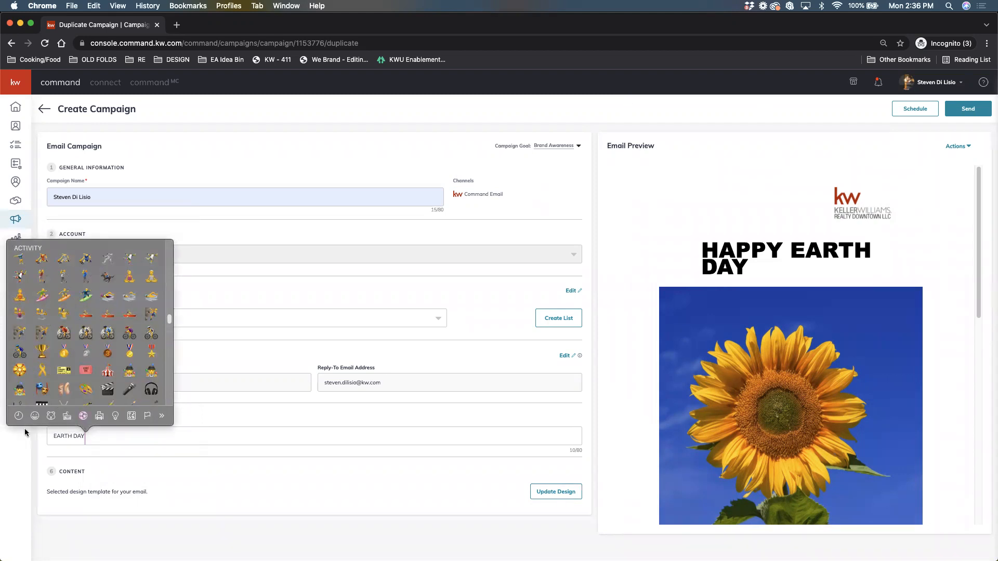
pyautogui.scroll(15, 153, 301)
pyautogui.scroll(5, 153, 301)
pyautogui.write('earth')
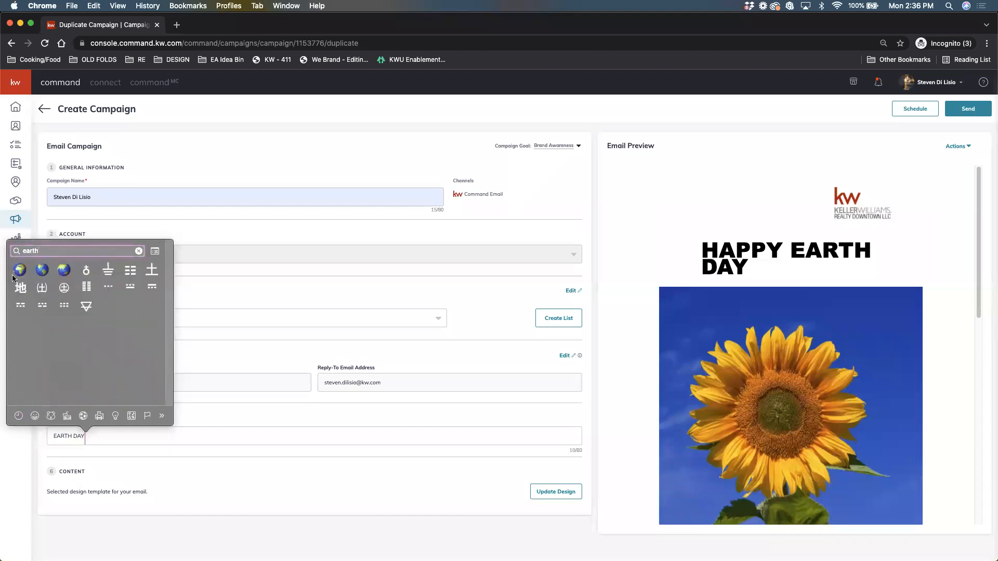
pyautogui.click(21, 271)
pyautogui.press('Left')
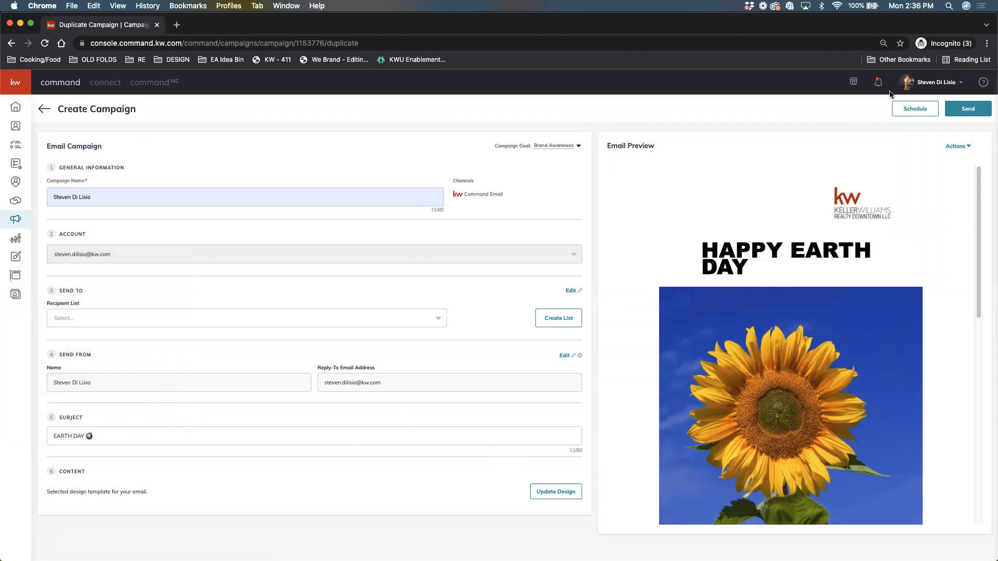
# Try to schedule the campaign and choose a recipient list, checking the list creation form and closing it without creating a list.
pyautogui.click(920, 108)
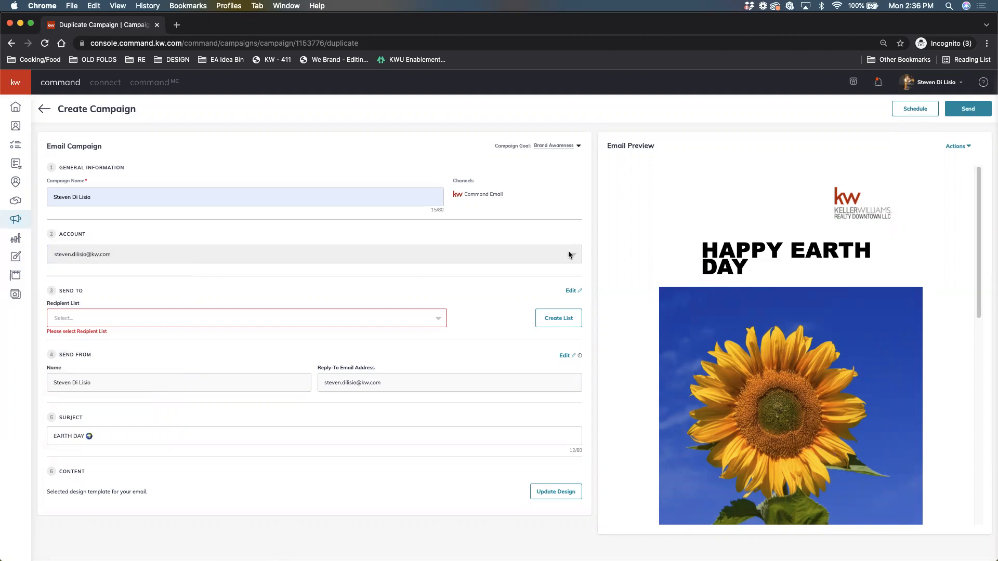
pyautogui.click(106, 319)
pyautogui.click(438, 318)
pyautogui.click(163, 318)
pyautogui.click(532, 328)
pyautogui.click(550, 319)
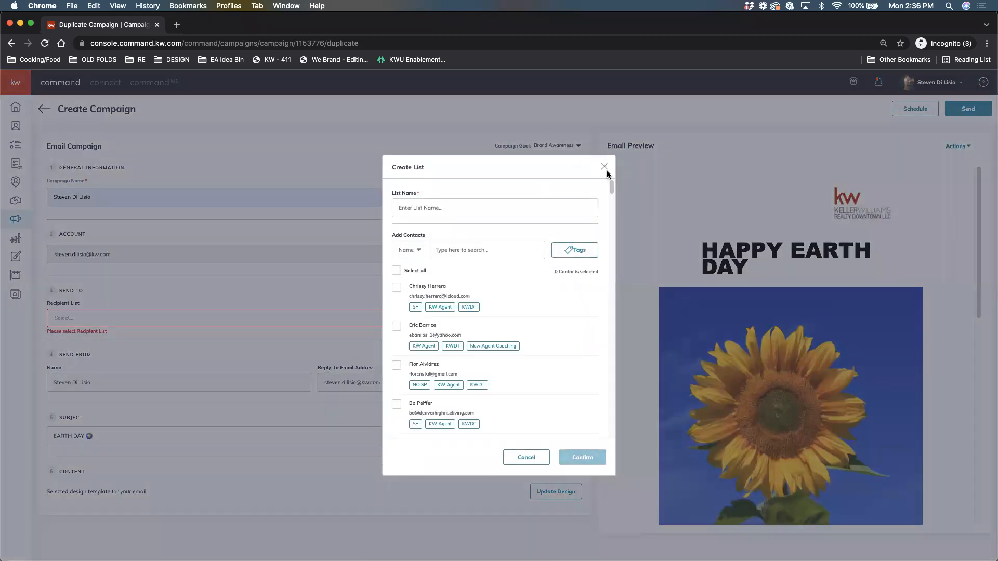
pyautogui.click(605, 169)
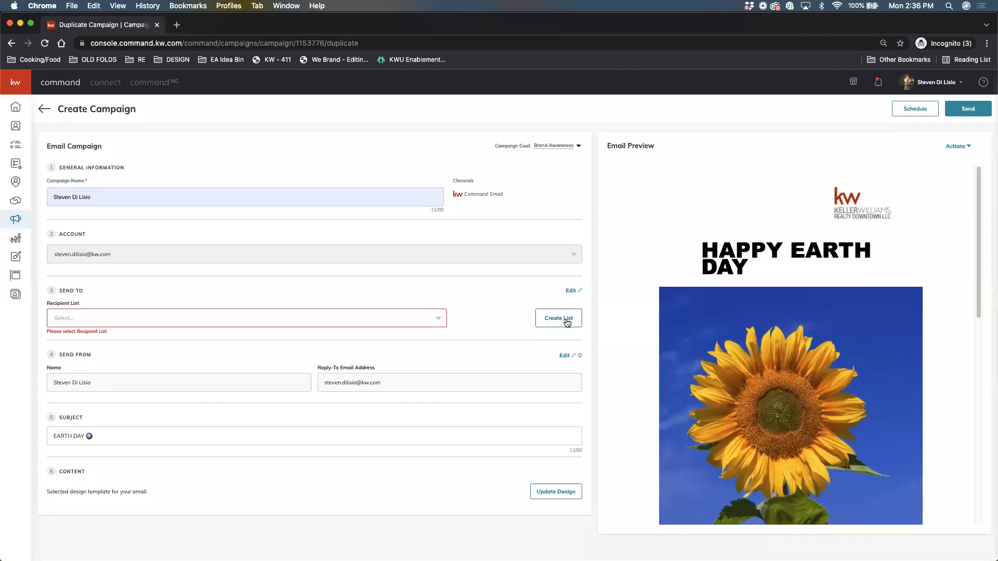
# Confirm the existing "KWAR & KWDT OCT21" list in the list editor and try again to select a recipient list.
pyautogui.click(572, 291)
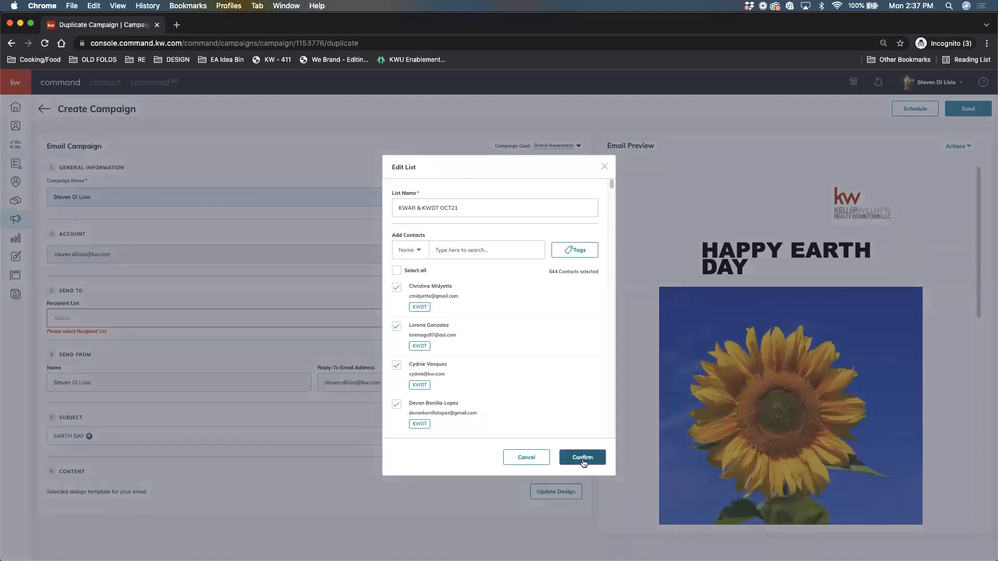
pyautogui.click(582, 459)
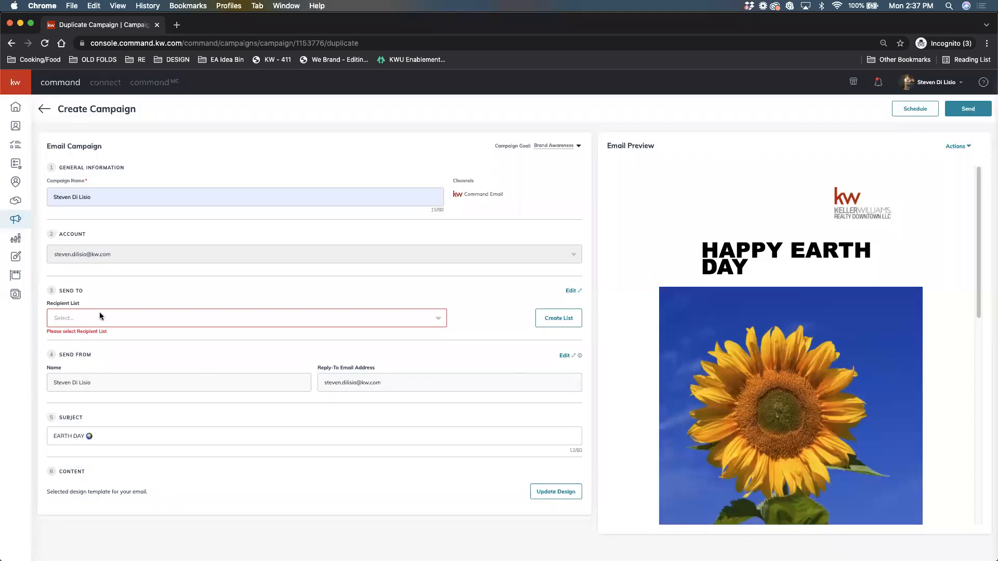
pyautogui.click(104, 318)
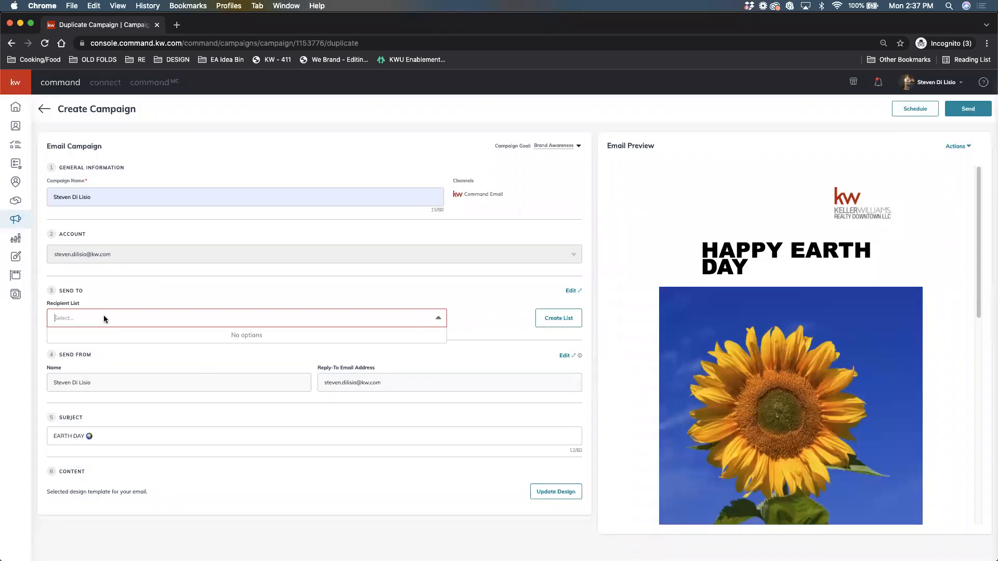
pyautogui.click(166, 283)
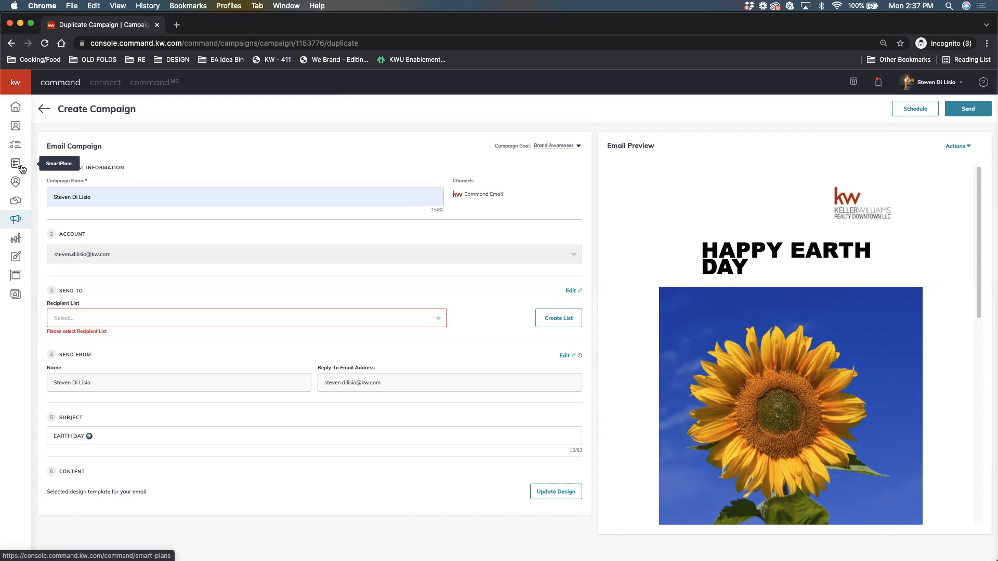
# Open the SmartPlans page in a new browser tab and switch to it.
pyautogui.rightClick(22, 169)
pyautogui.click(37, 167)
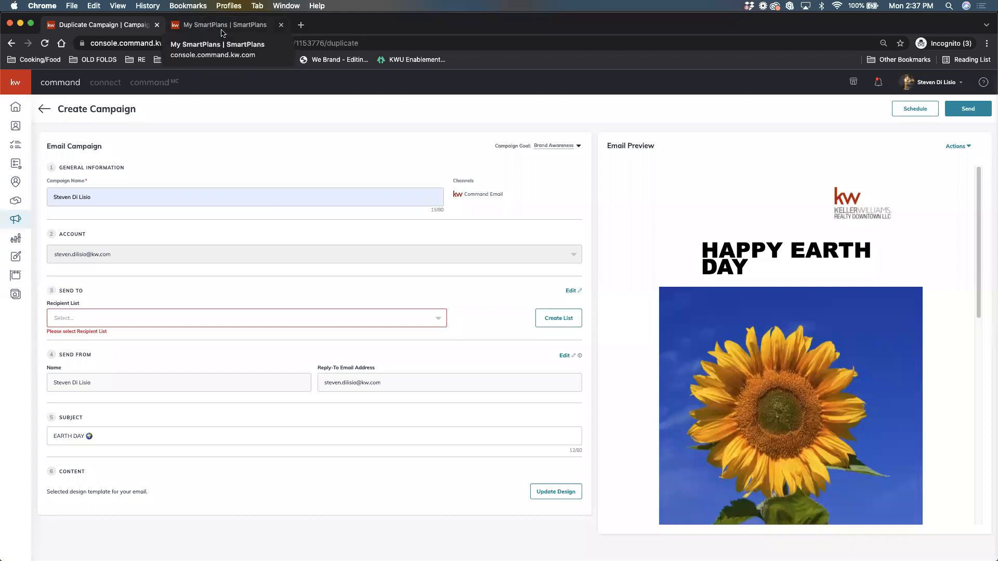
pyautogui.click(211, 25)
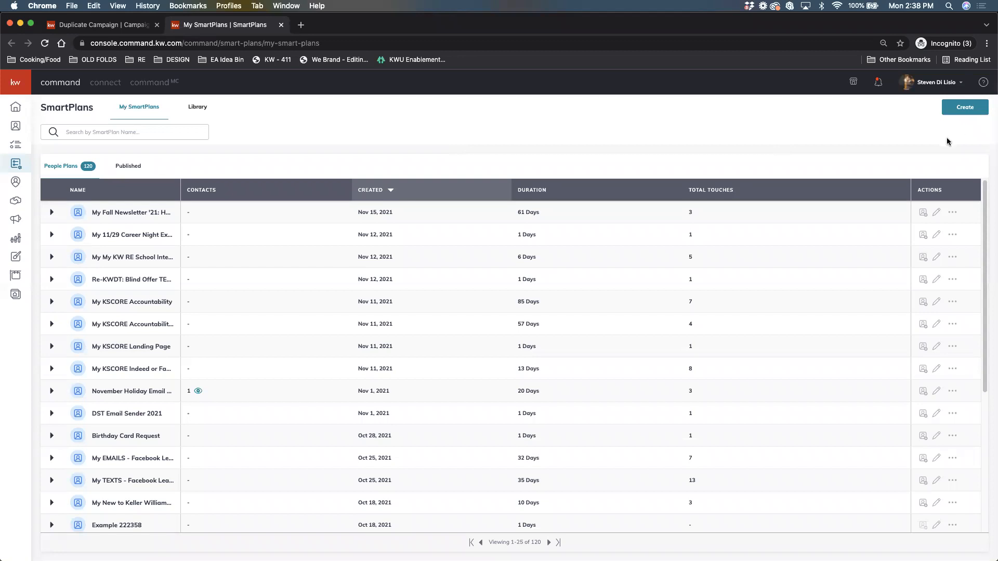
# Create a new SmartPlan named "Winter Holiday 2022".
pyautogui.click(965, 111)
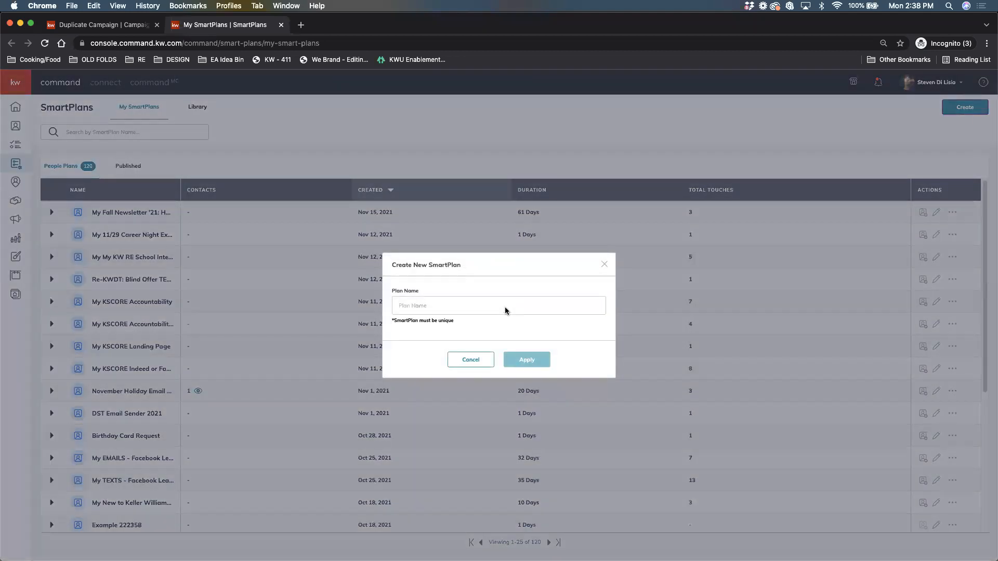
pyautogui.click(504, 306)
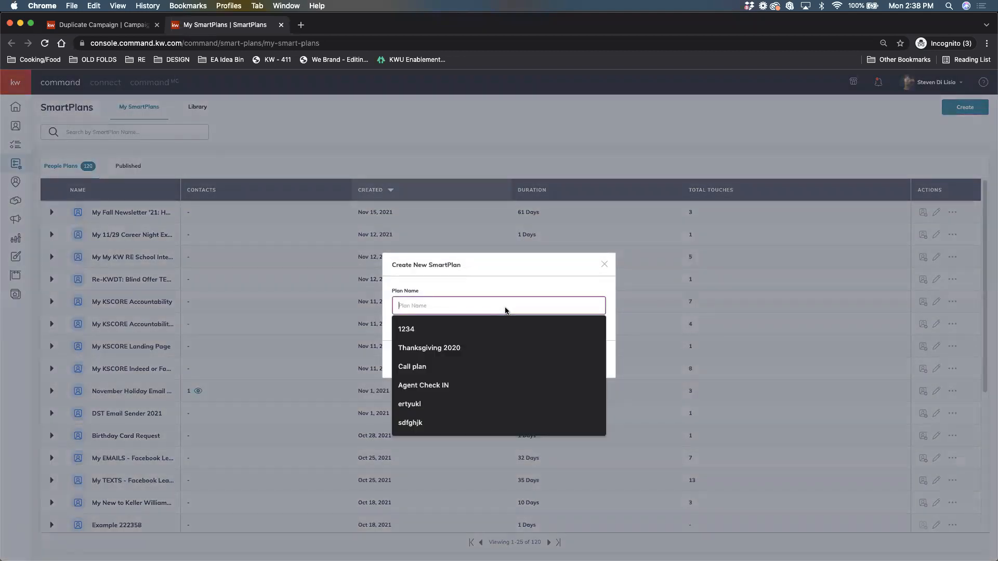
pyautogui.write('Winter Holiday 2012')
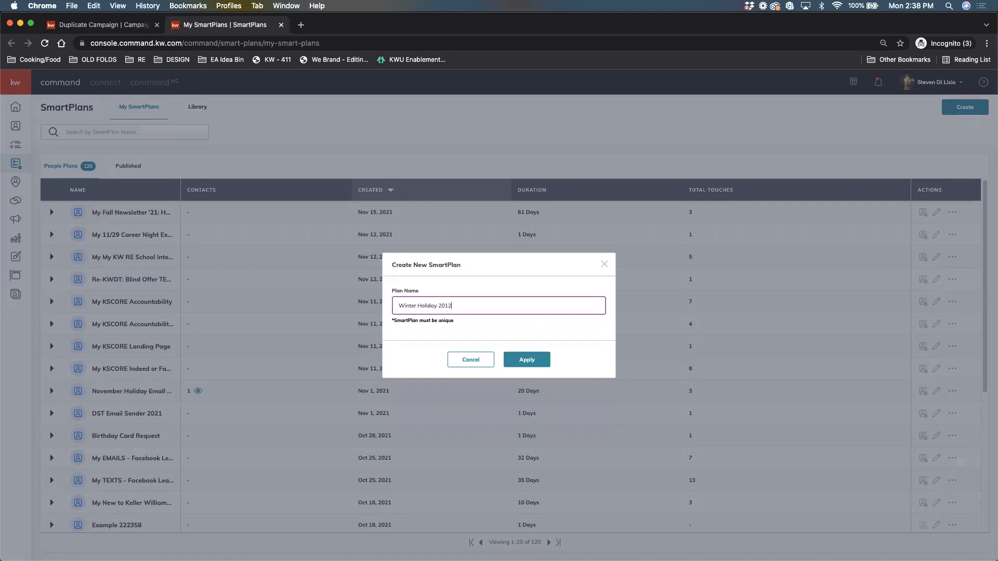
pyautogui.press('BackSpace')
pyautogui.press('BackSpace')
pyautogui.write('22')
pyautogui.click(523, 360)
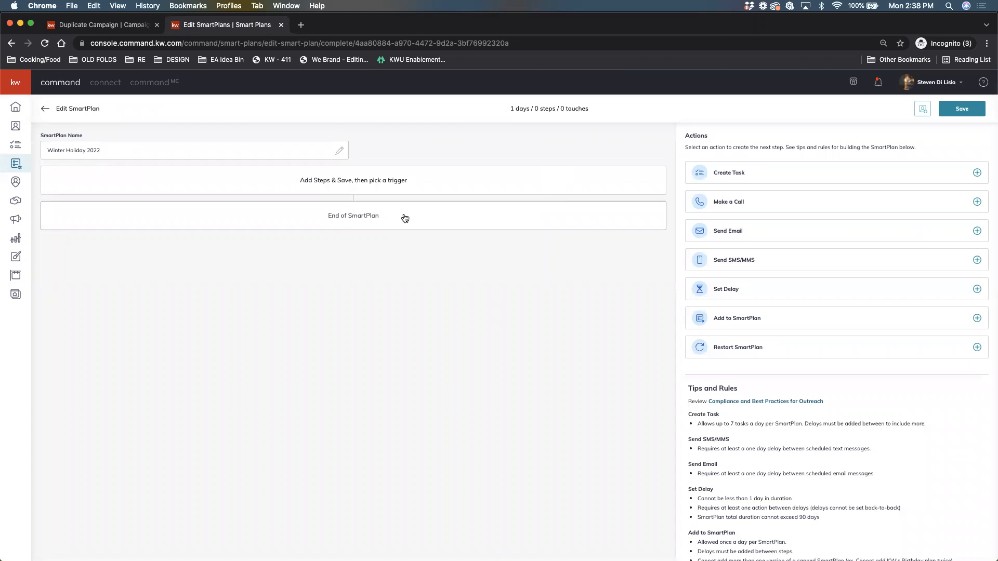
# Add a Send Email action as the plan's first step with the subject "What a wonderful world!".
pyautogui.click(743, 235)
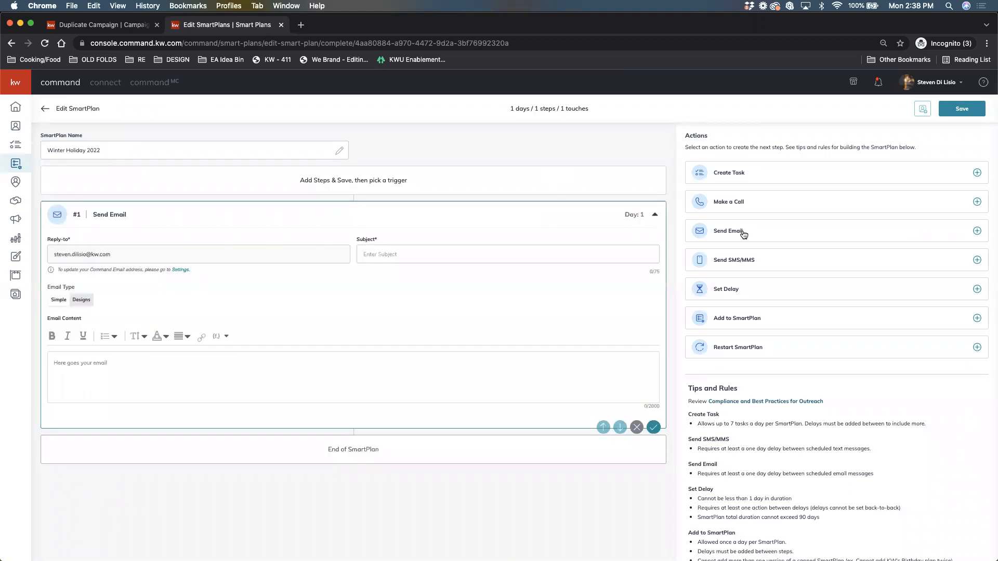
pyautogui.click(438, 255)
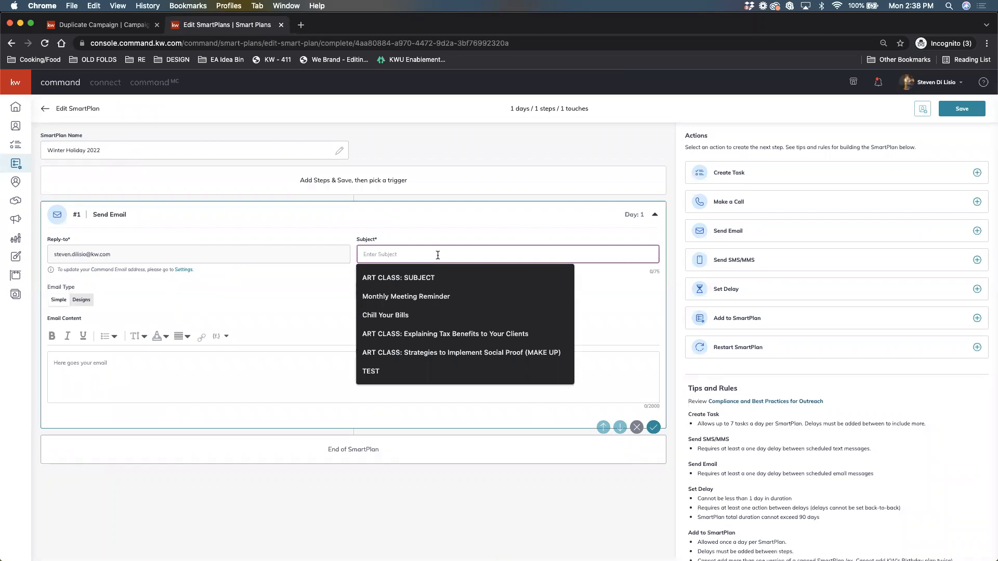
pyautogui.write('What a won')
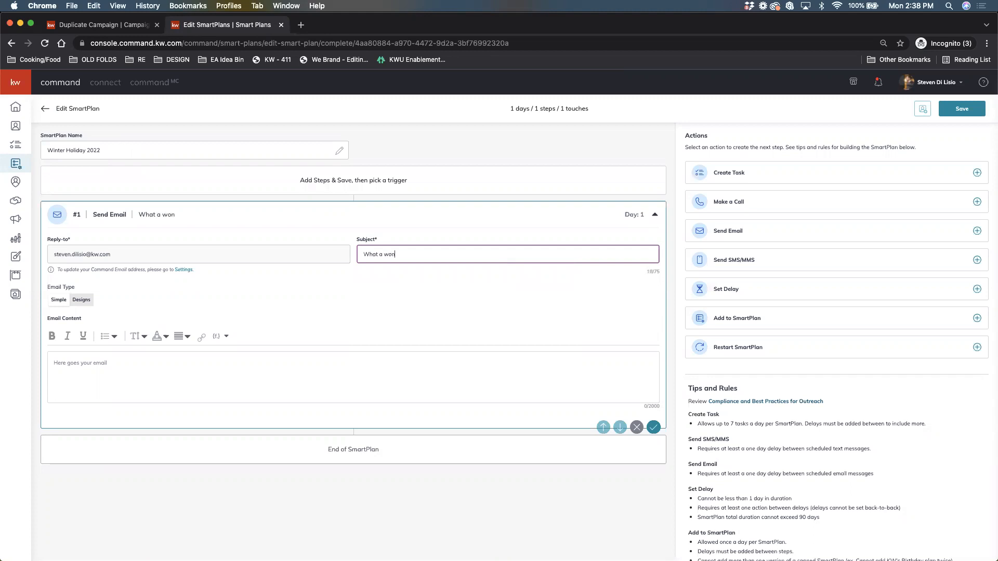
pyautogui.write('derful world!')
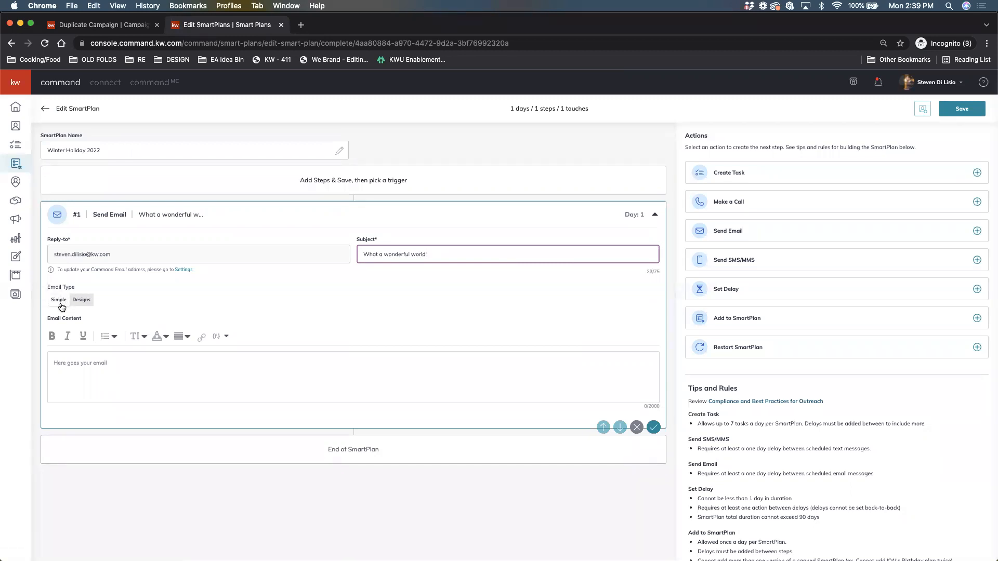
# Examine the merge fields available for the simple email's content and close the list without inserting one.
pyautogui.click(136, 369)
pyautogui.click(223, 340)
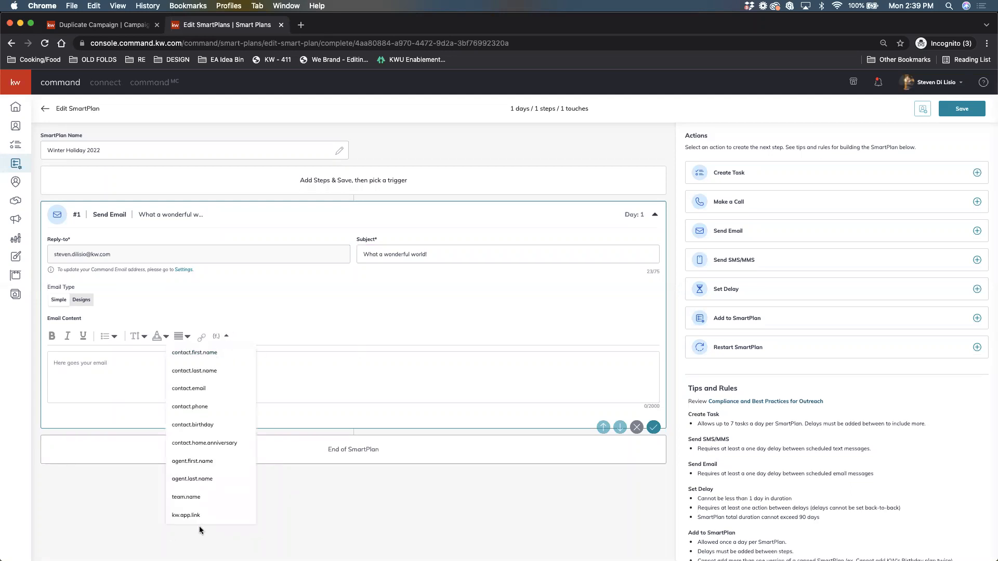
pyautogui.click(297, 387)
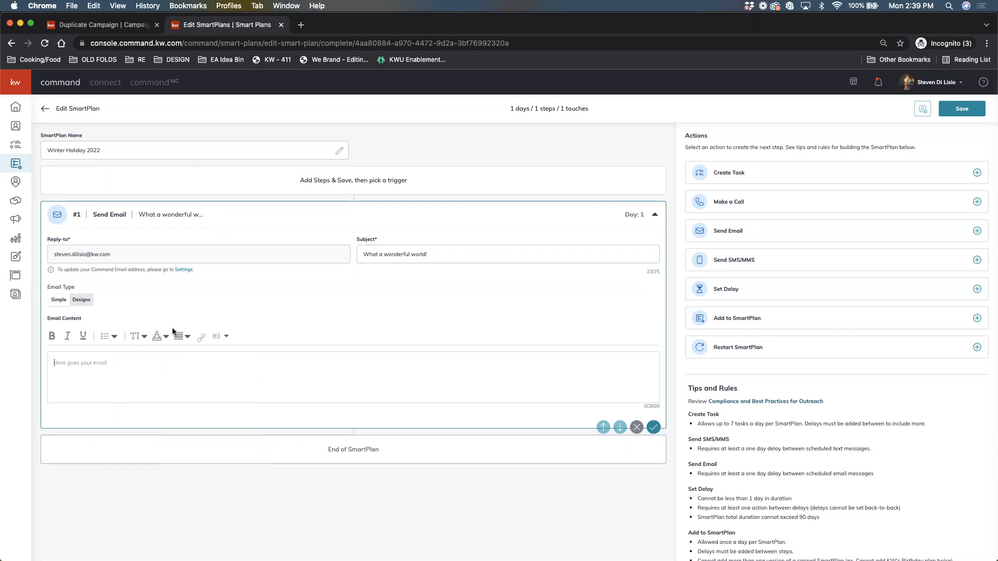
# Set the email type to Designs and open the design selection, comparing My Design Templates with the KWRI Templates.
pyautogui.click(86, 303)
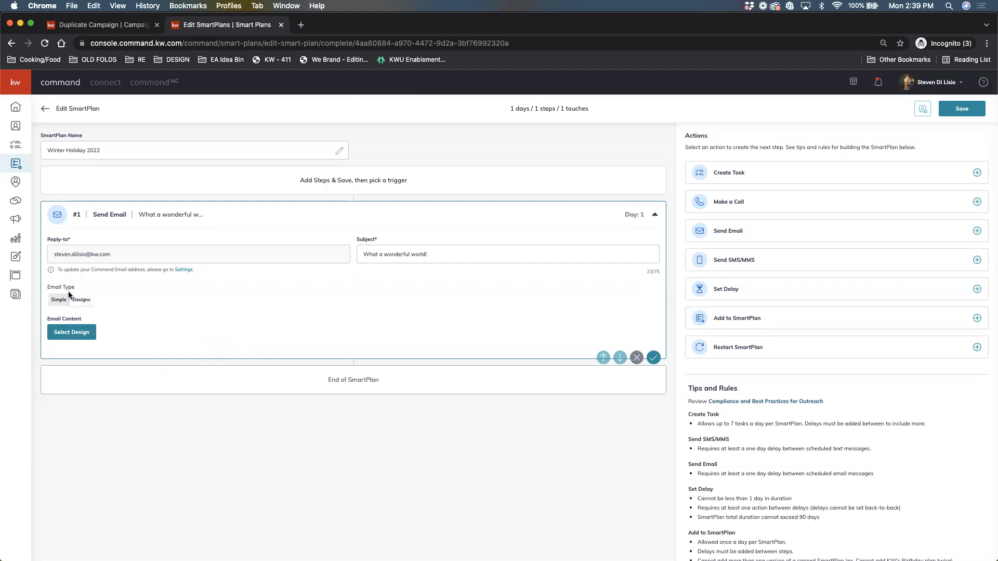
pyautogui.click(72, 334)
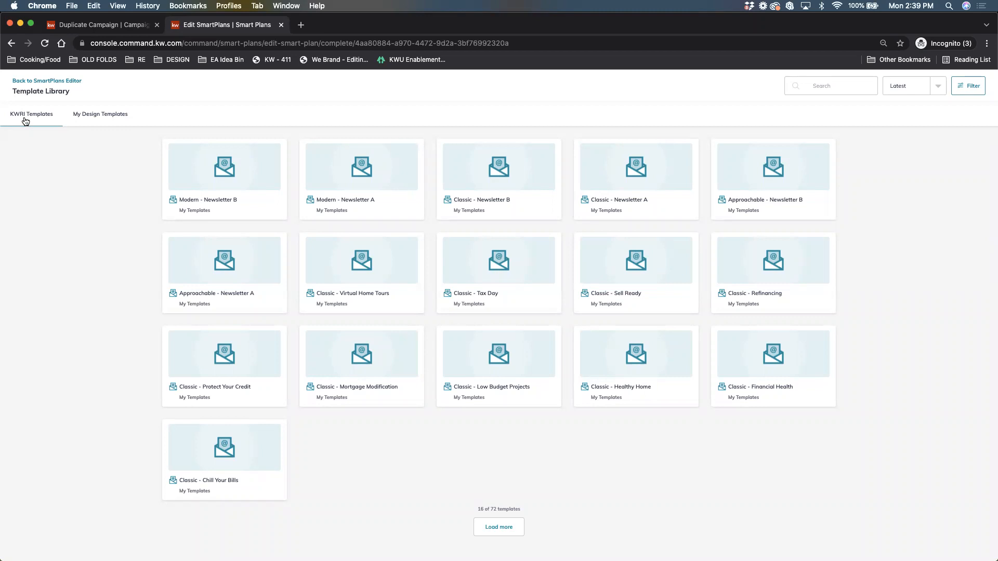
pyautogui.click(112, 114)
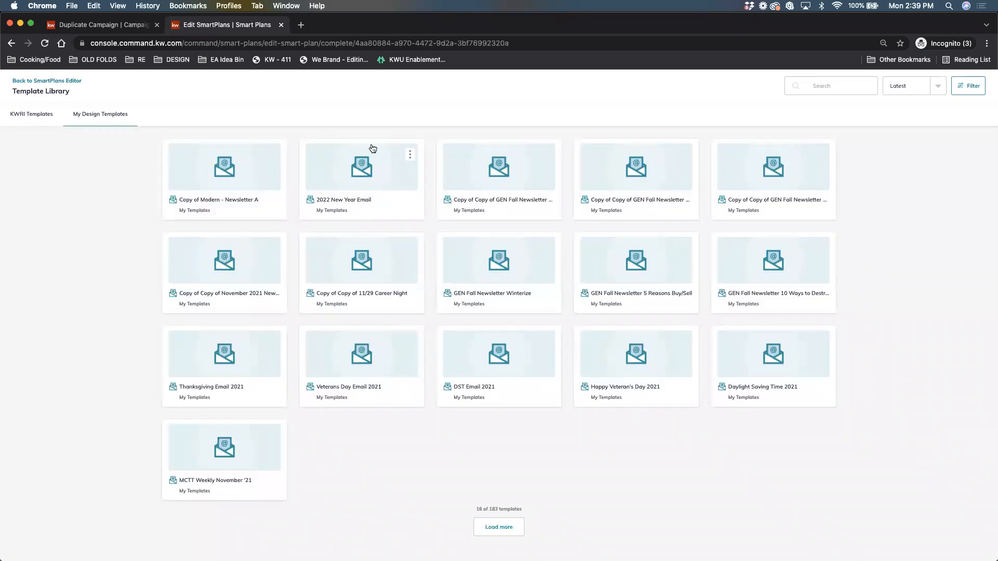
pyautogui.click(35, 115)
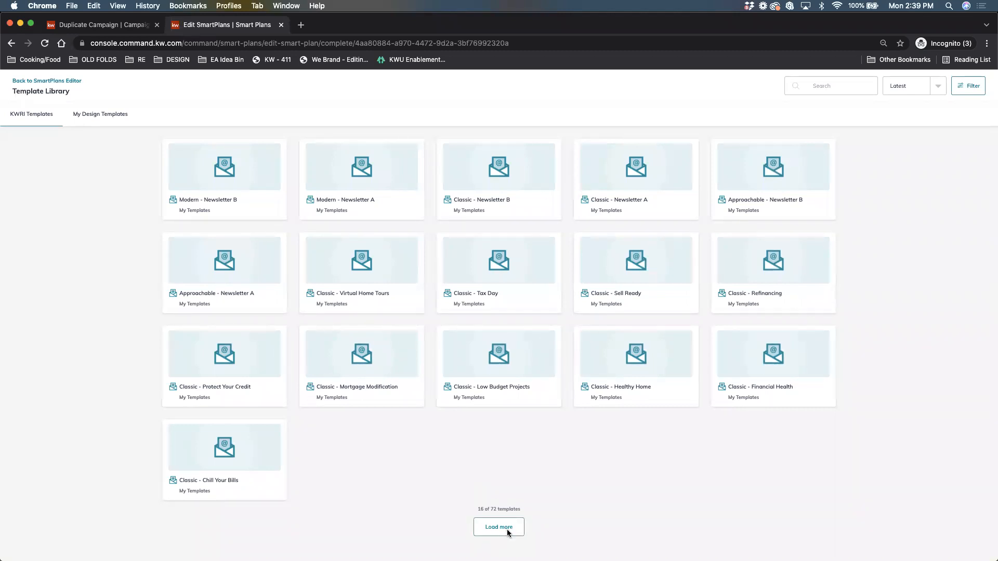
# Search the KWRI Templates for "winter" and for "spring".
pyautogui.click(836, 84)
pyautogui.write('winter')
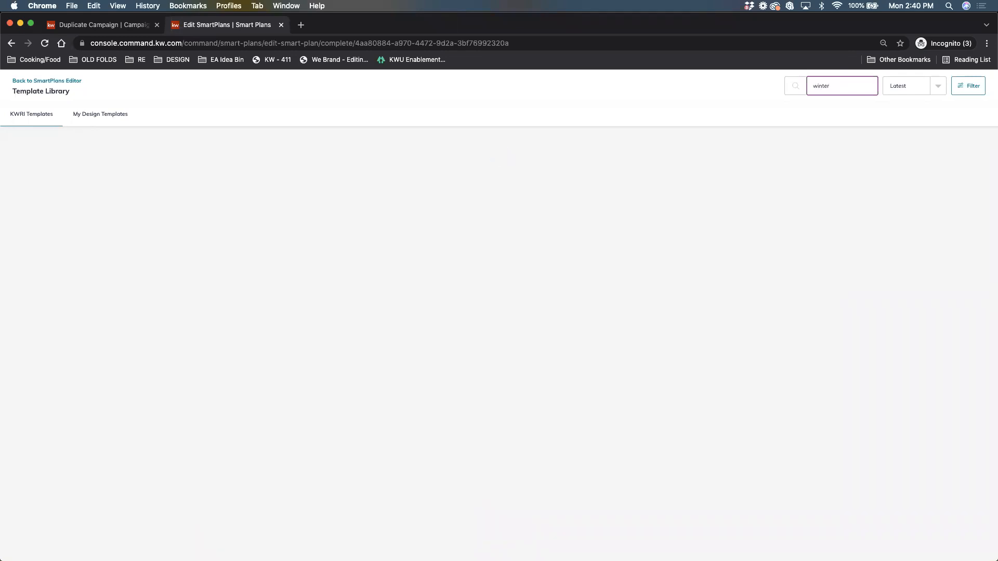
pyautogui.press('BackSpace')
pyautogui.press('BackSpace')
pyautogui.press('BackSpace')
pyautogui.press('BackSpace')
pyautogui.write('spring')
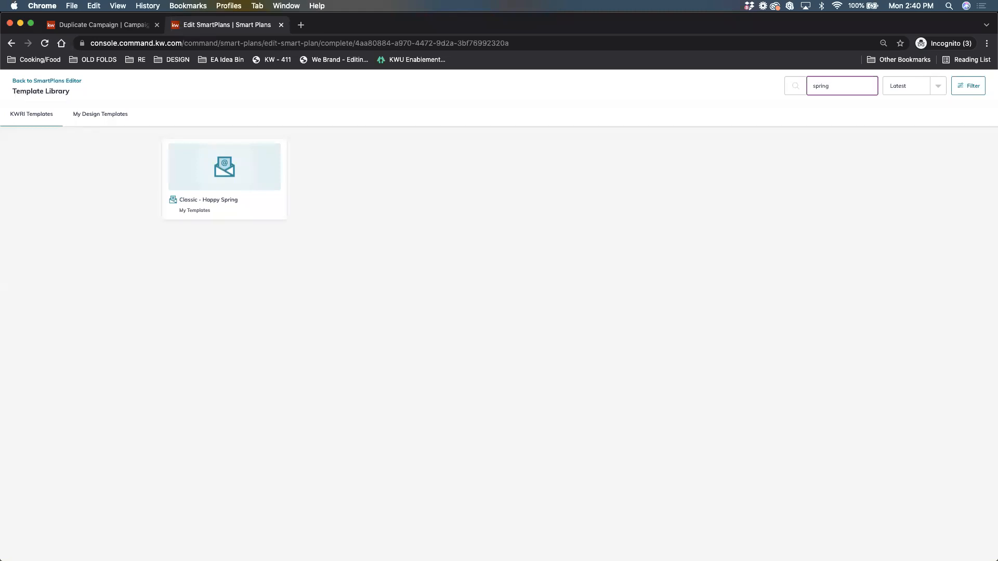
# Search the KWRI Templates for "holiday" and open the Classic holiday greeting template for editing.
pyautogui.doubleClick(819, 89)
pyautogui.write('holiday')
pyautogui.click(241, 207)
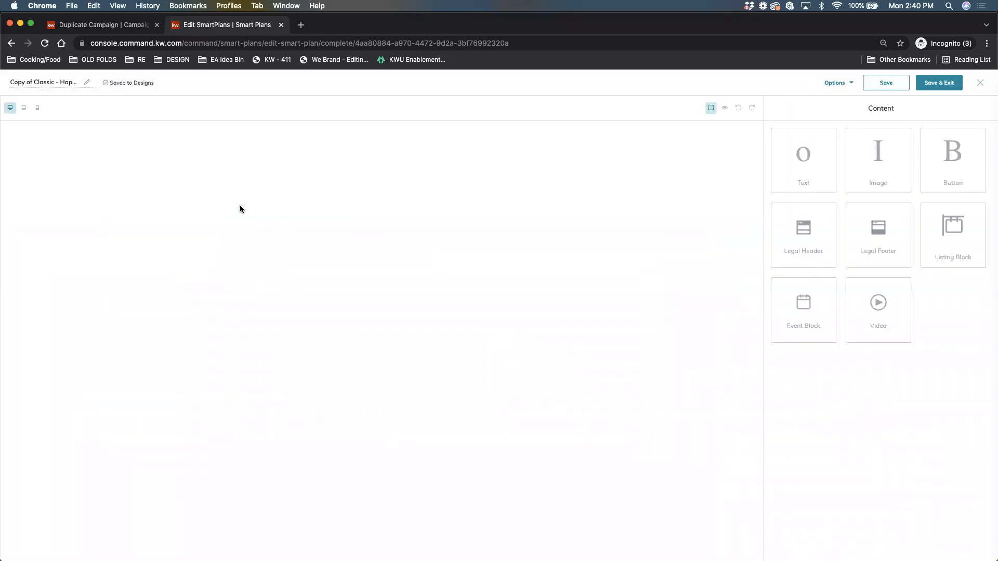
# Try to replace the snow globe image with an uploaded file, searching the computer for "xmas", and cancel the file selection.
pyautogui.click(391, 276)
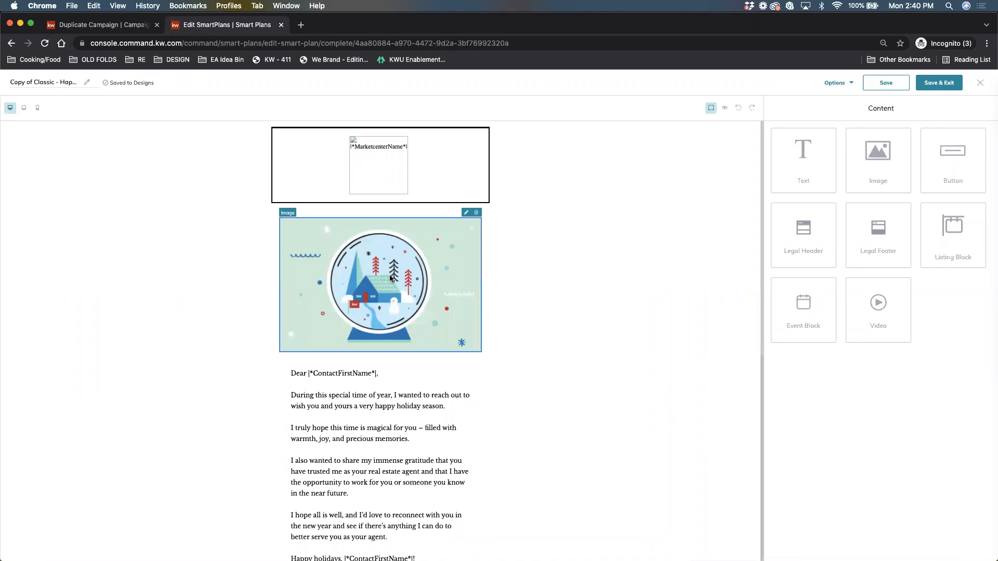
pyautogui.click(465, 214)
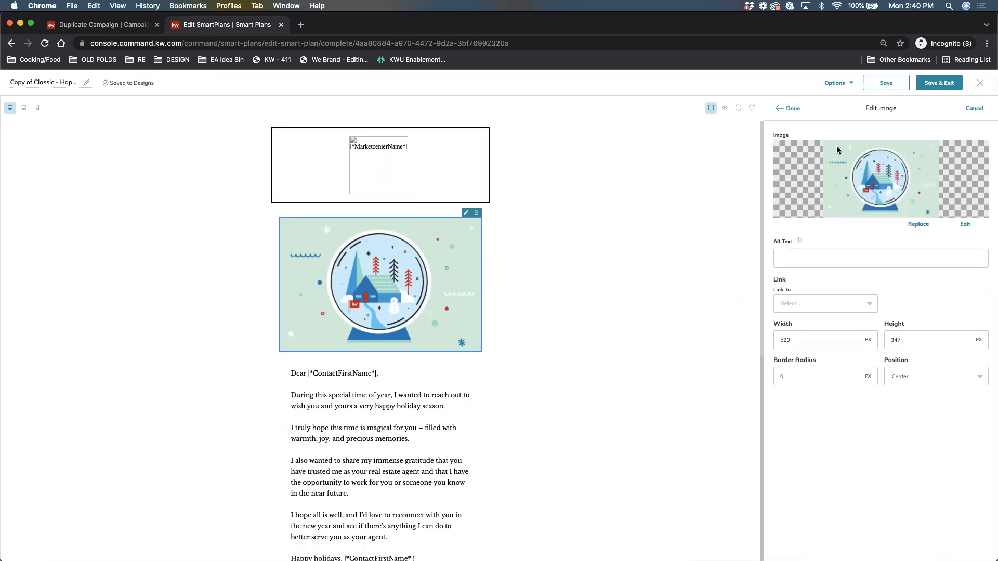
pyautogui.click(919, 224)
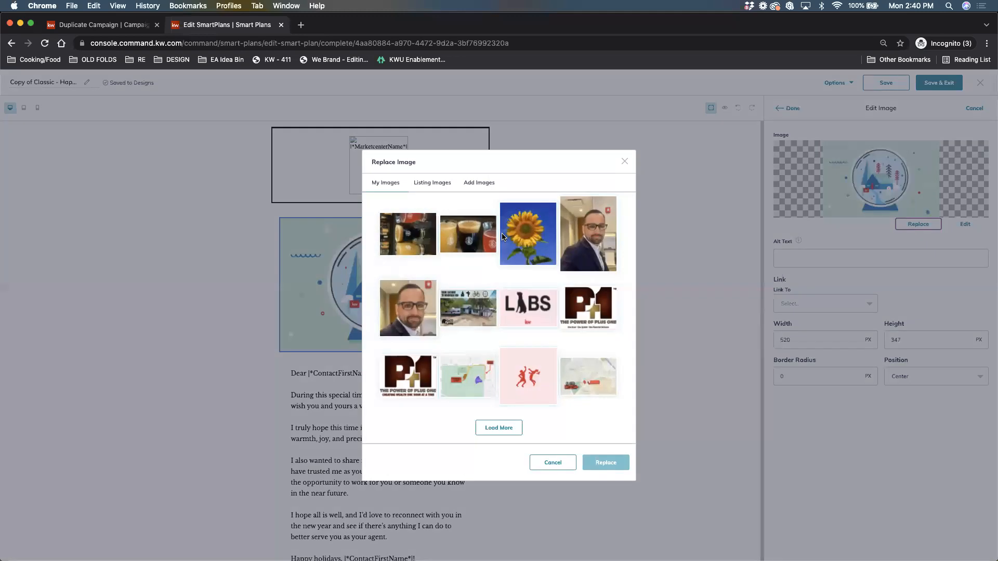
pyautogui.click(470, 183)
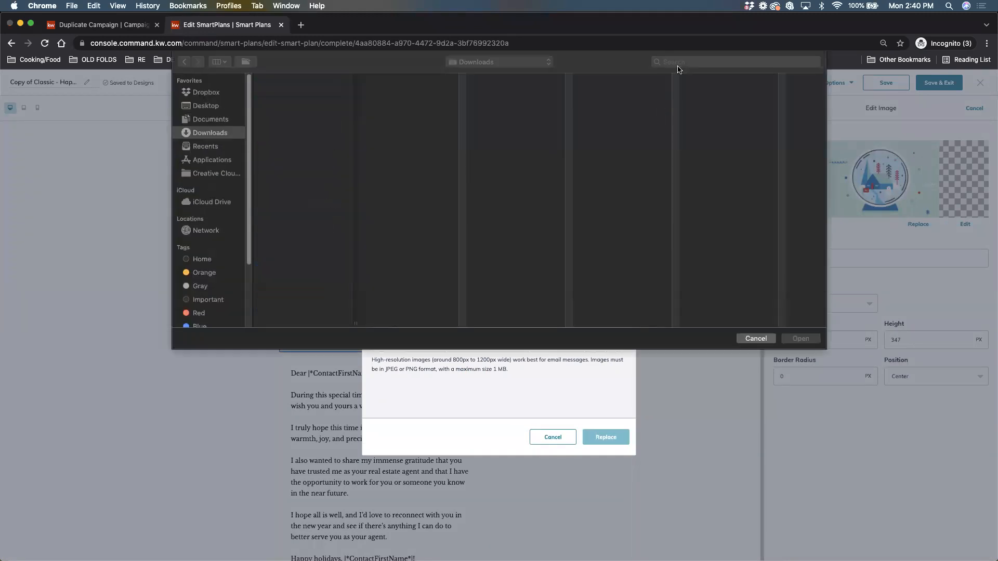
pyautogui.click(733, 62)
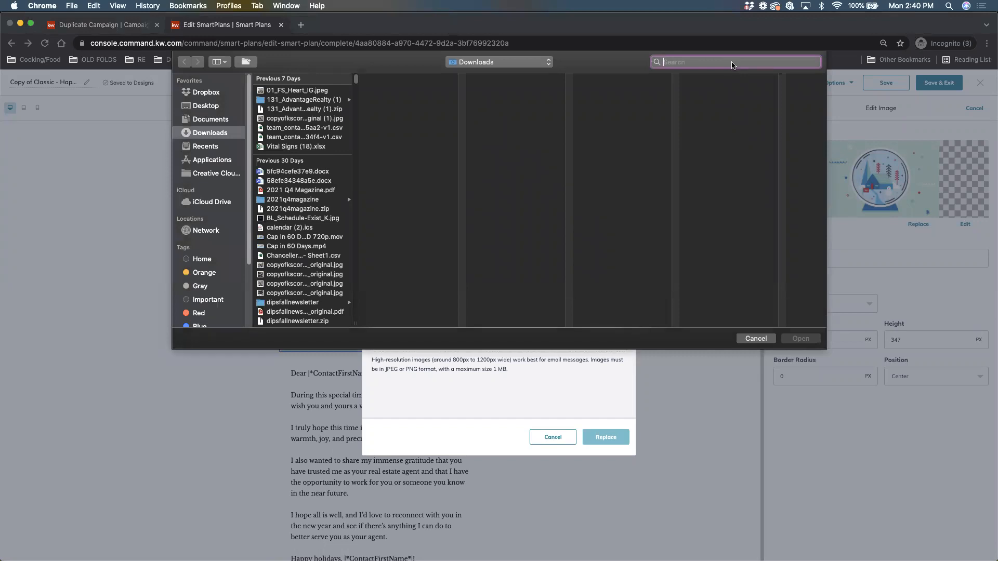
pyautogui.write('x')
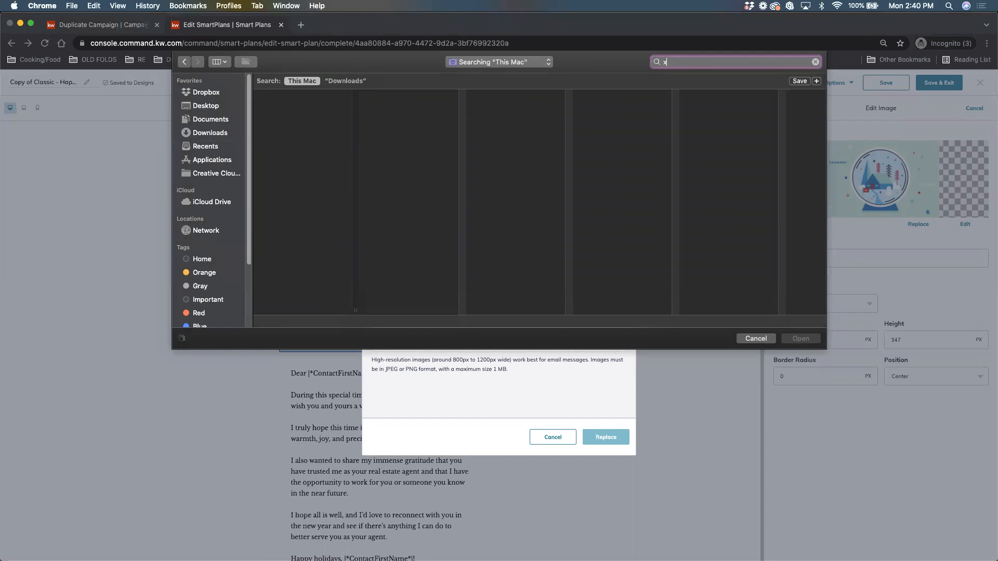
pyautogui.write('mas')
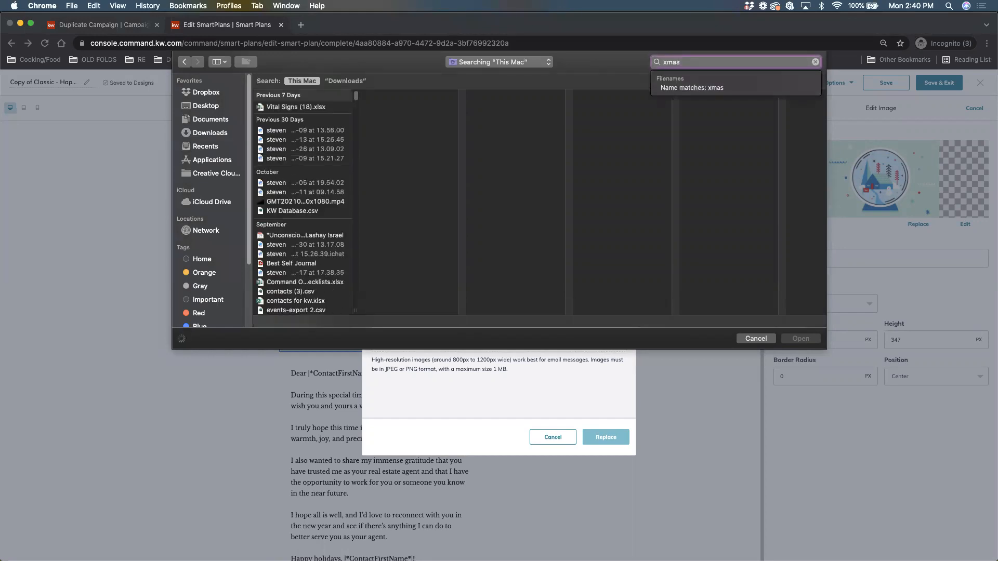
pyautogui.press('Down')
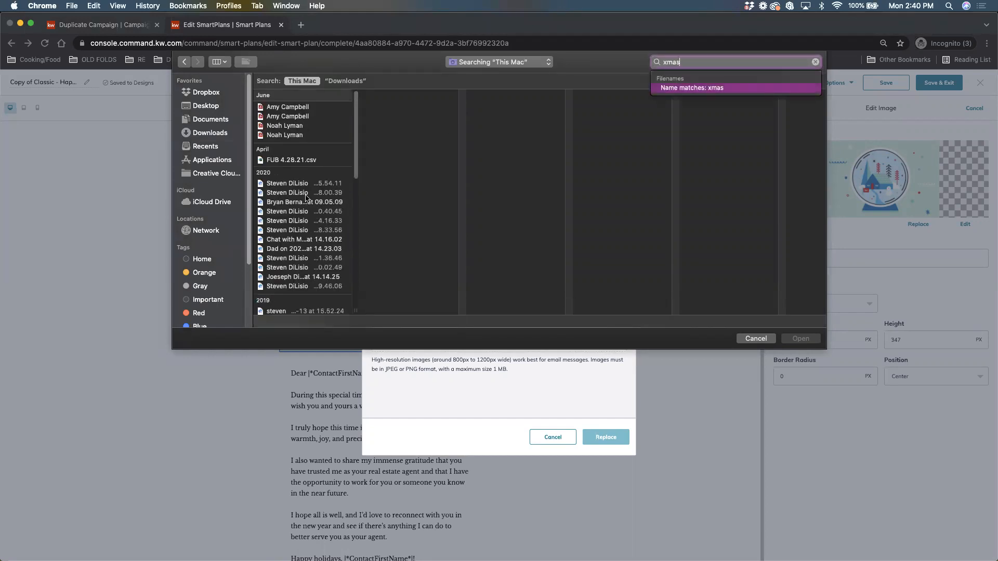
pyautogui.scroll(-5, 308, 220)
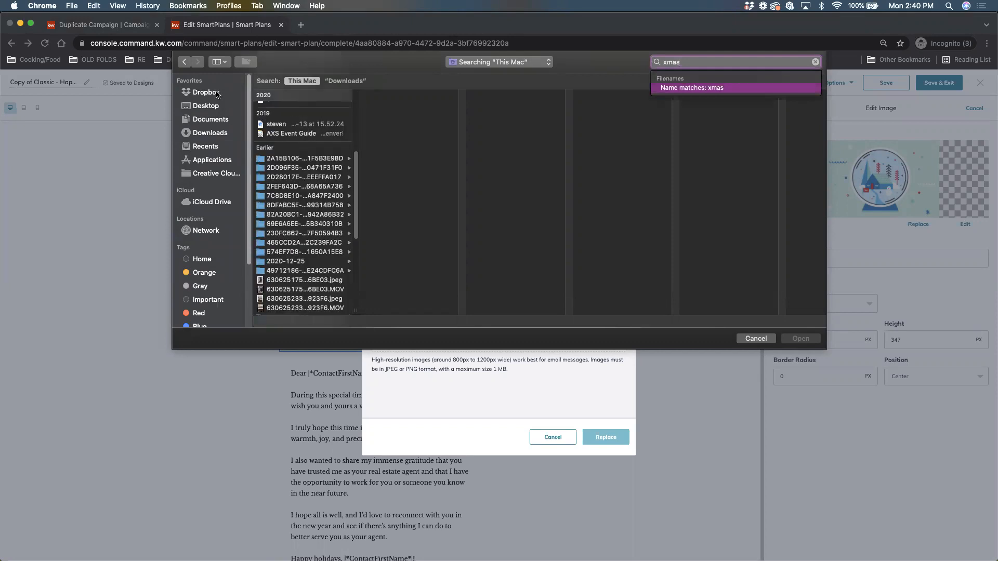
pyautogui.click(748, 338)
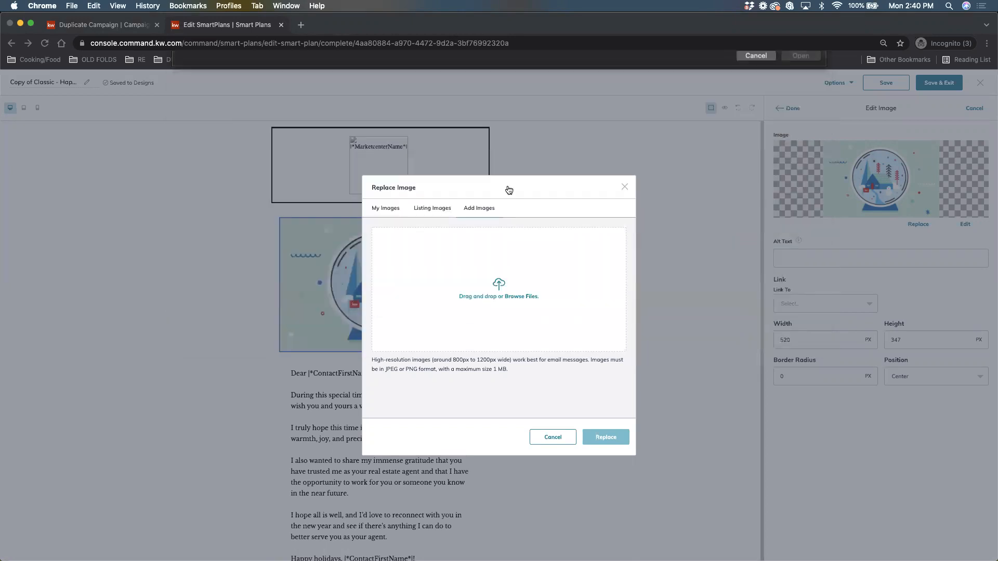
# Look through the saved images for a snow globe replacement and leave image editing without replacing it.
pyautogui.click(393, 209)
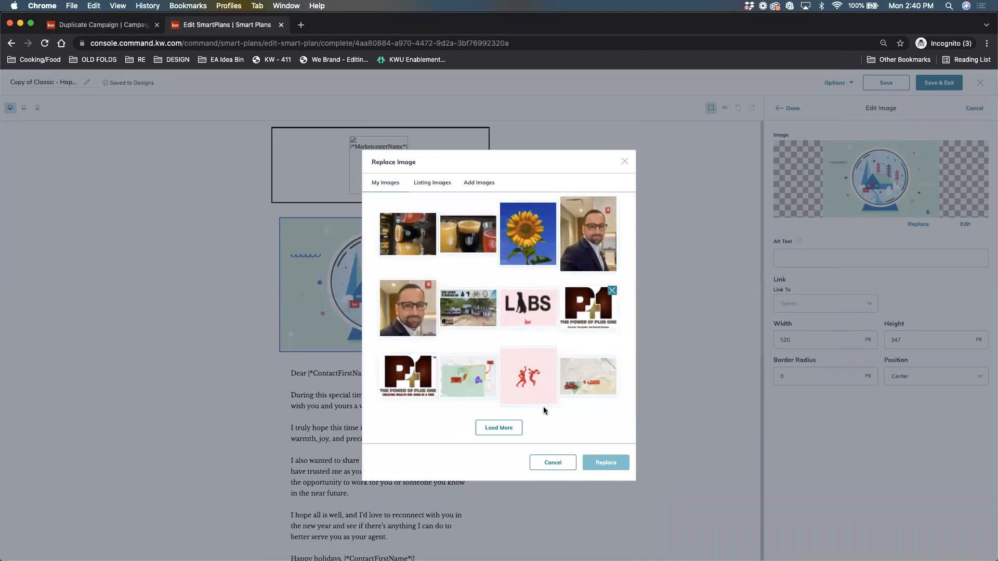
pyautogui.click(500, 428)
pyautogui.scroll(-3, 551, 338)
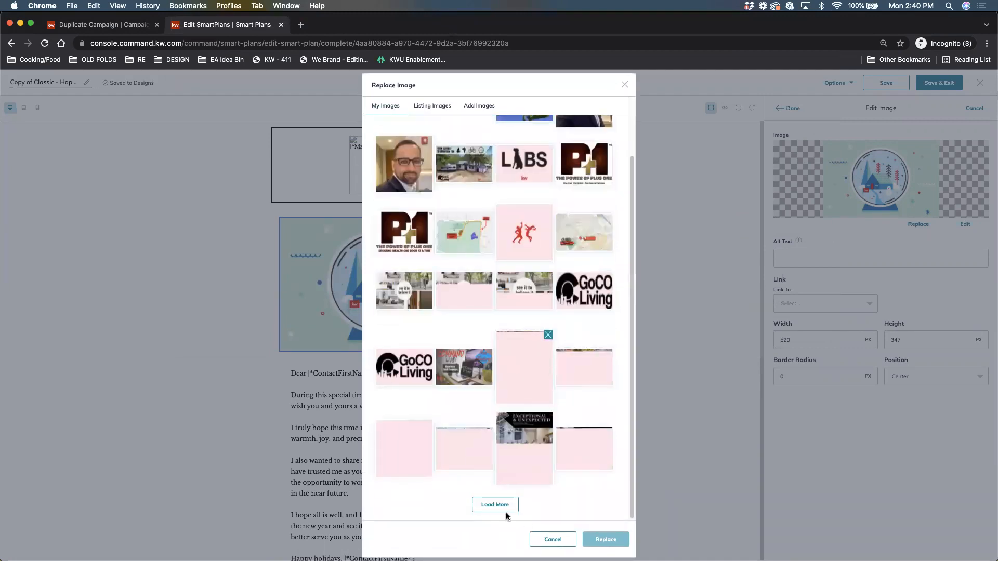
pyautogui.click(495, 505)
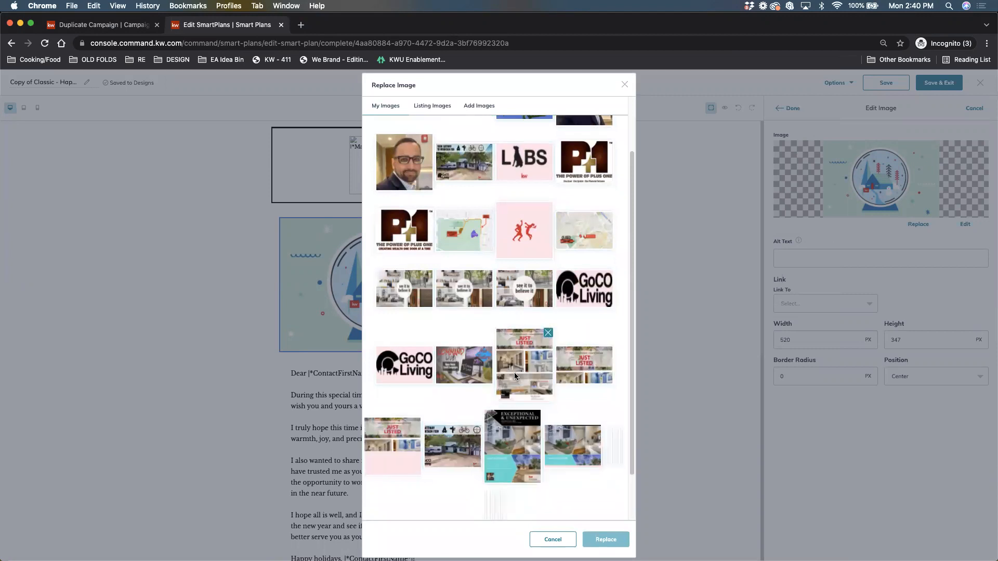
pyautogui.scroll(-3, 514, 372)
pyautogui.scroll(-2, 516, 390)
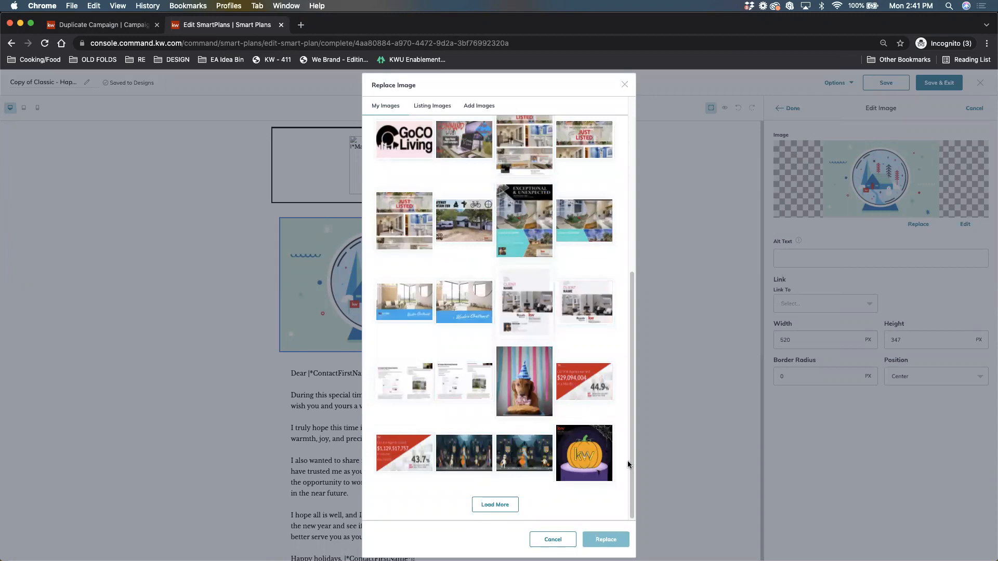
pyautogui.click(545, 543)
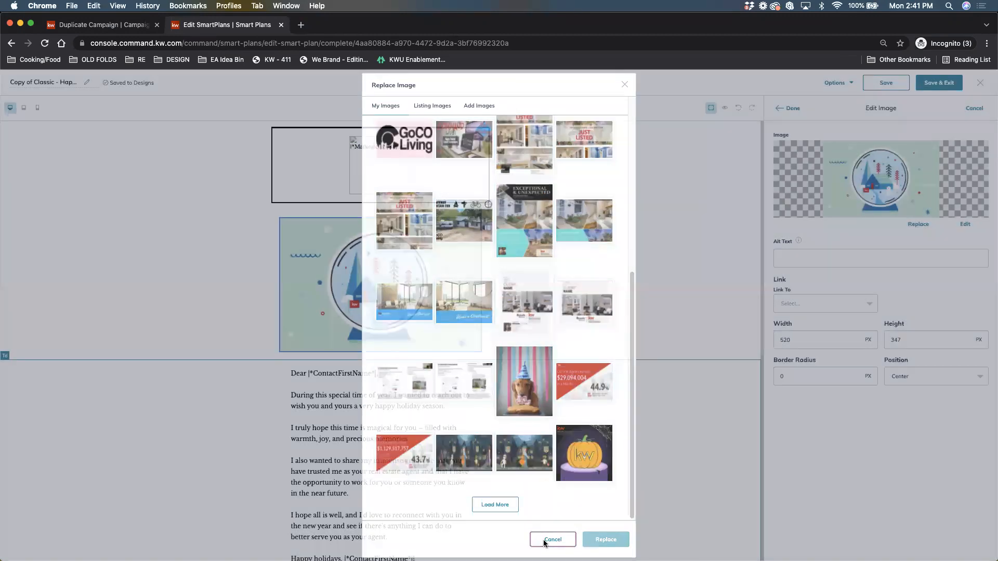
pyautogui.click(786, 108)
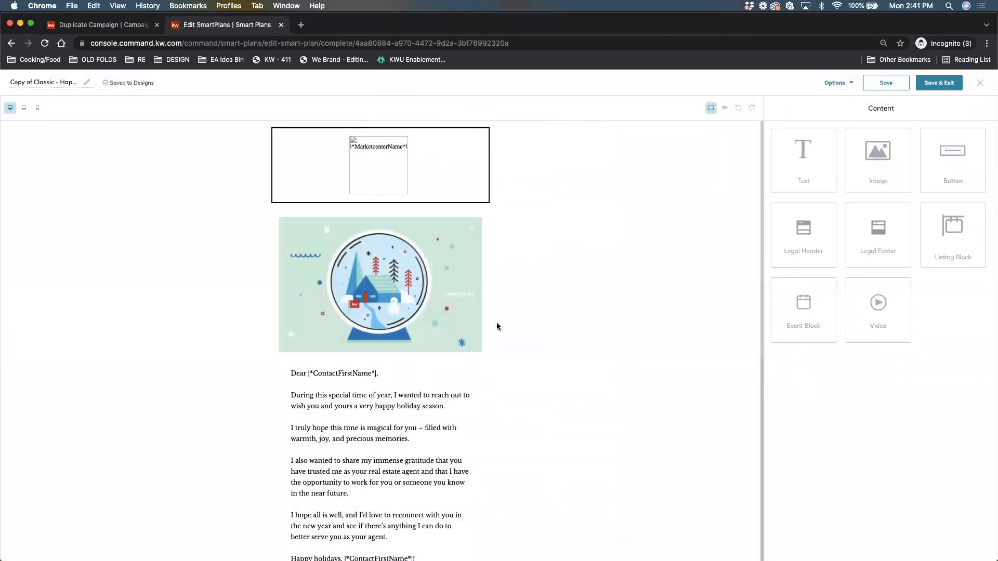
# Examine the holiday email's message text, contact block, legal footer and header with their merge fields.
pyautogui.scroll(-5, 365, 307)
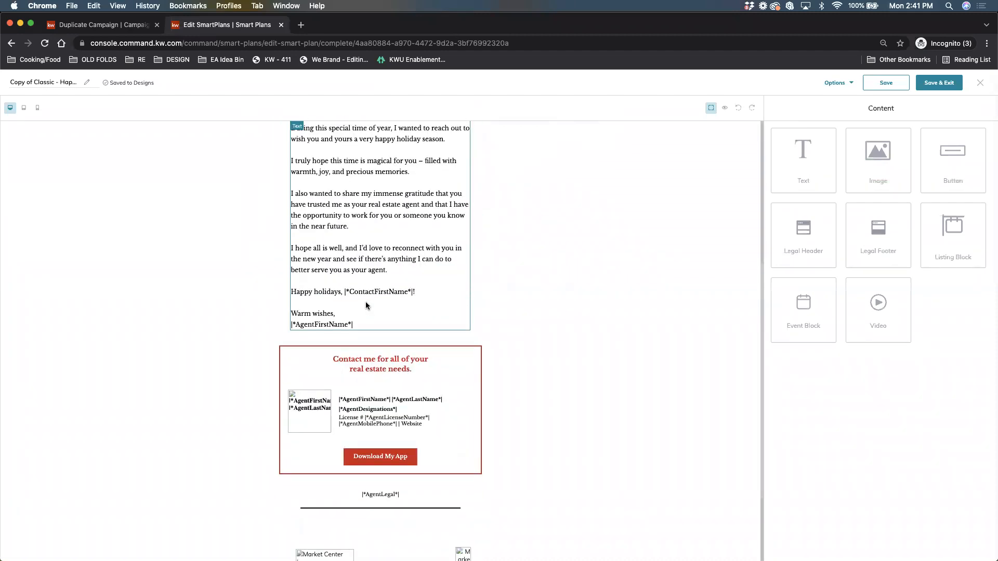
pyautogui.scroll(2, 365, 306)
pyautogui.click(365, 306)
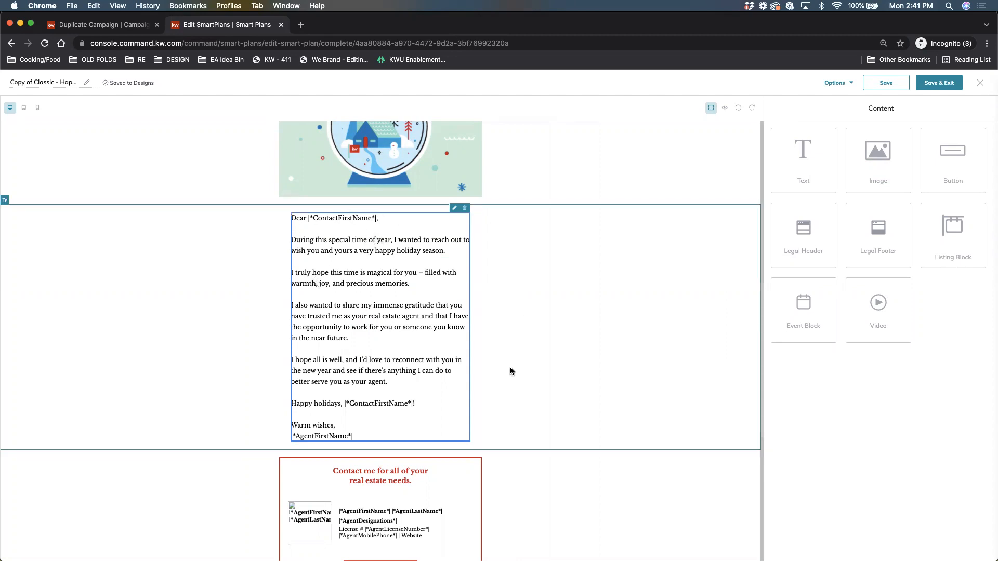
pyautogui.scroll(-5, 496, 395)
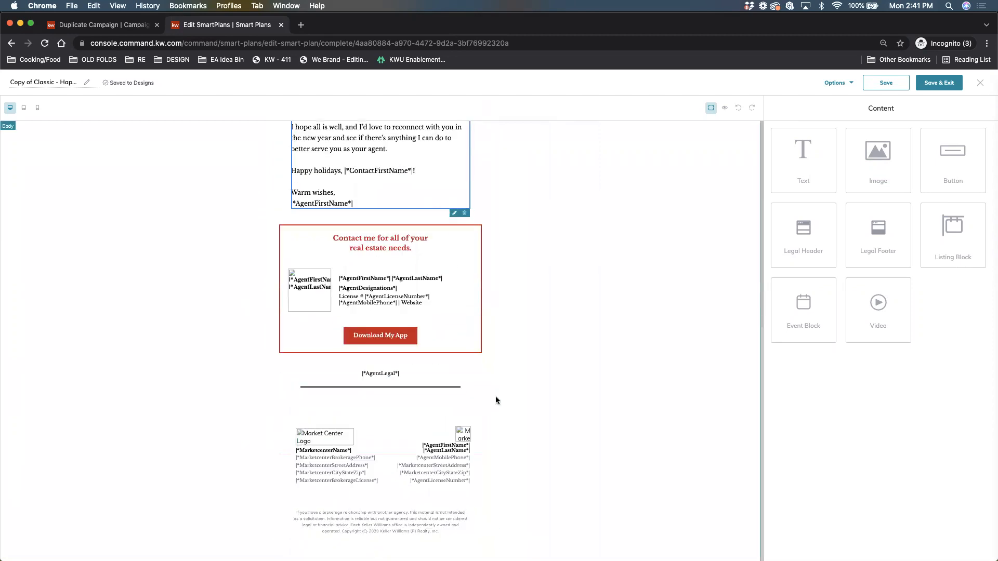
pyautogui.scroll(8, 496, 400)
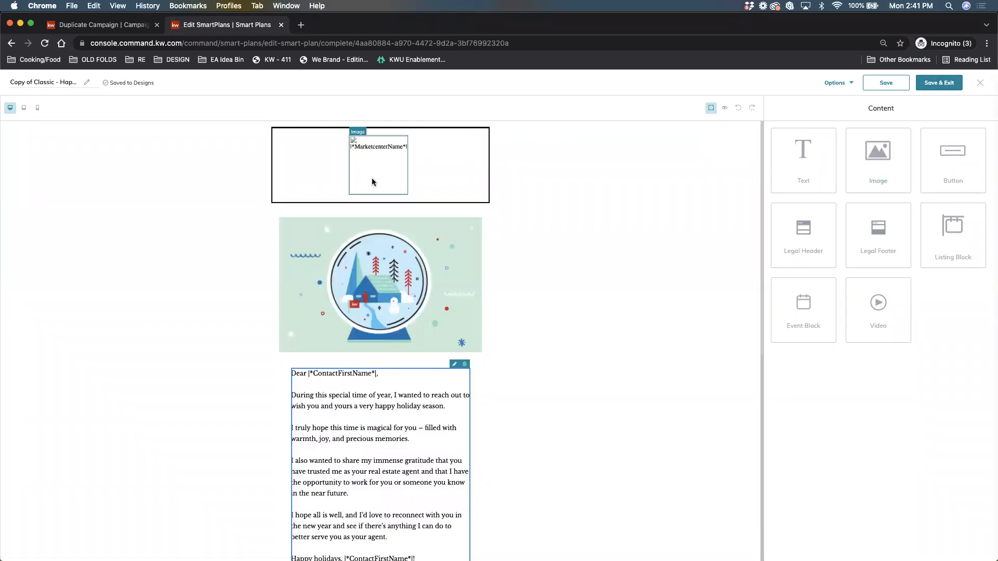
pyautogui.scroll(-8, 371, 375)
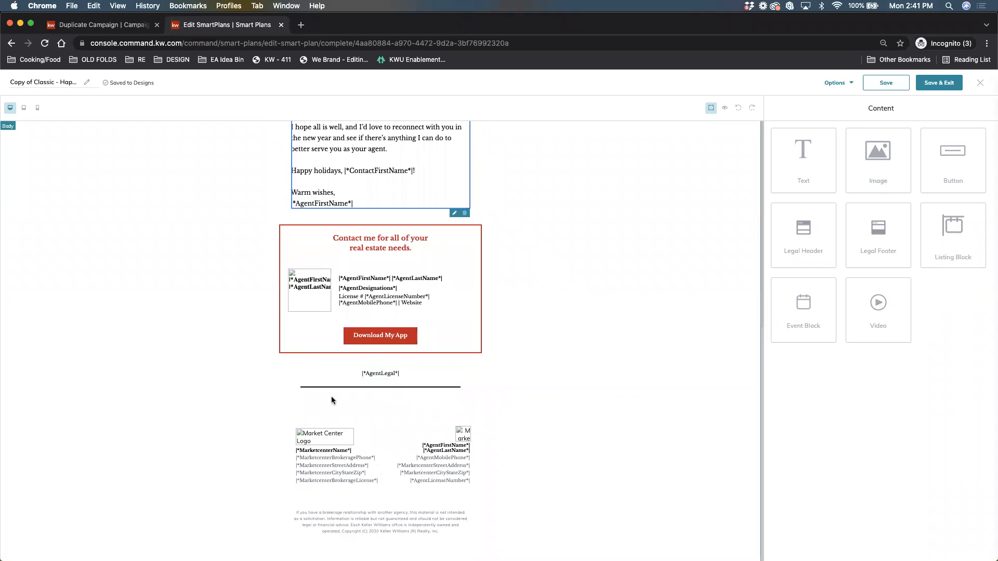
pyautogui.scroll(8, 374, 418)
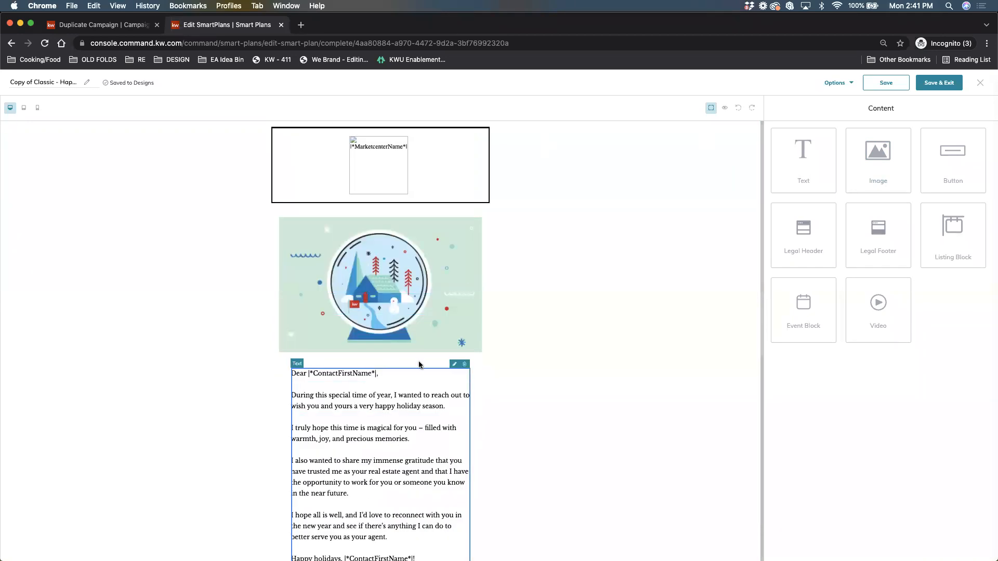
# Upload DiPS BADGE BLACK Copy from the logos folder in iCloud Drive as a replacement for the header's market center image.
pyautogui.click(382, 184)
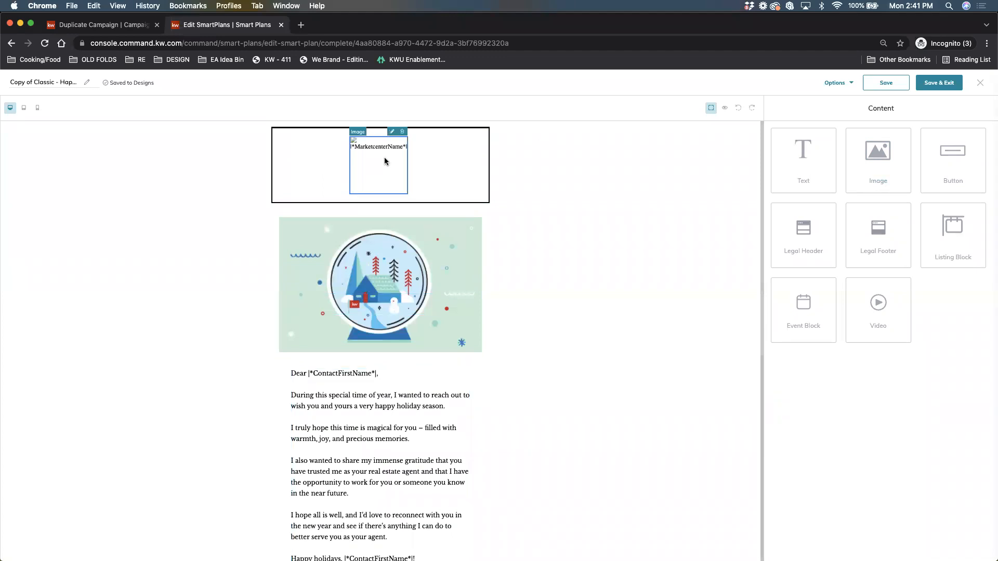
pyautogui.click(394, 132)
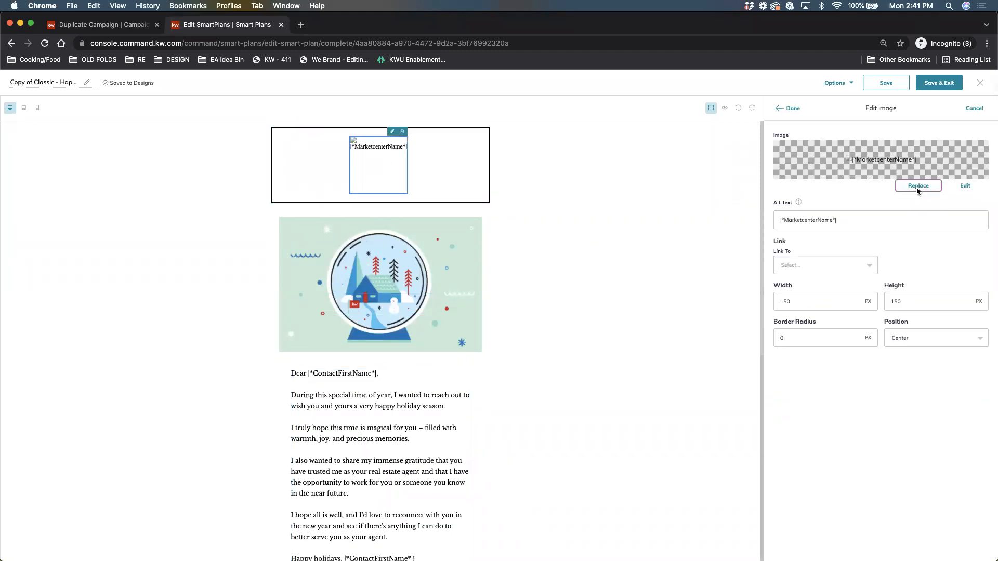
pyautogui.click(913, 189)
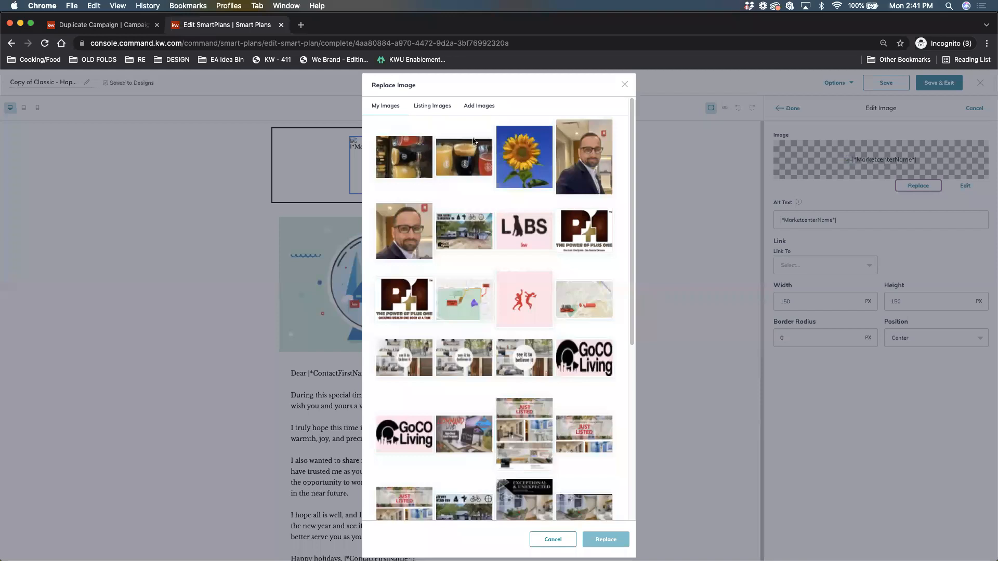
pyautogui.click(479, 106)
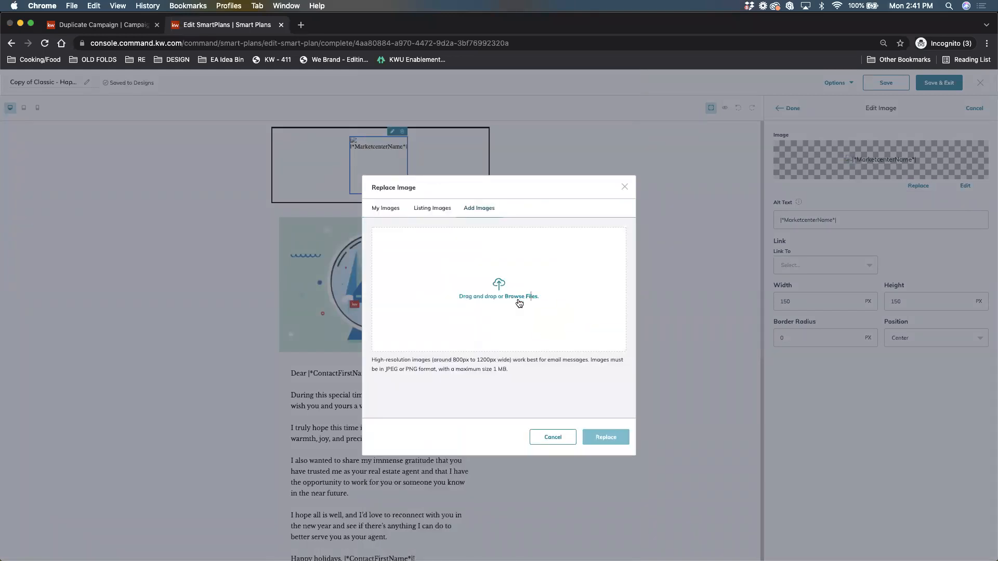
pyautogui.click(519, 302)
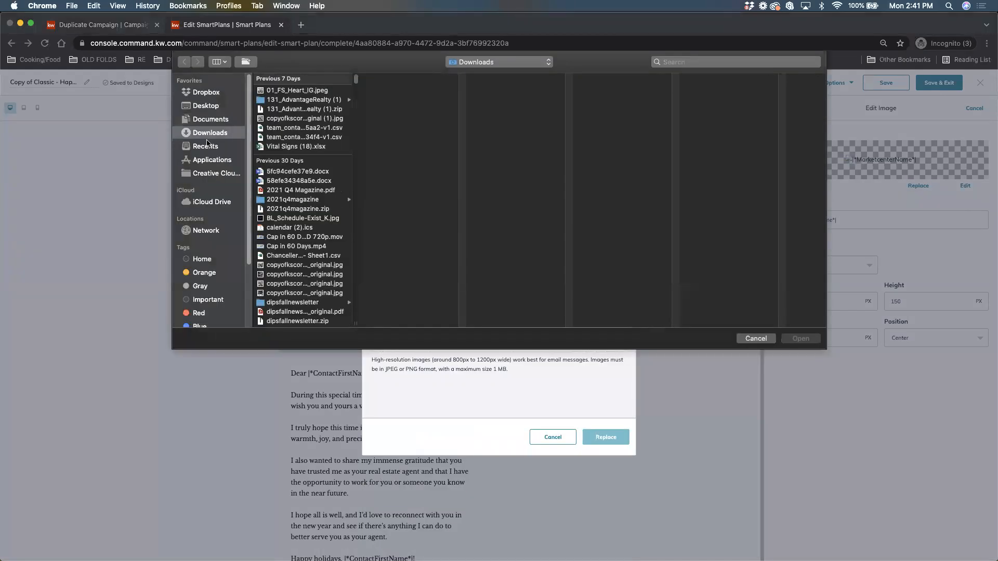
pyautogui.click(211, 206)
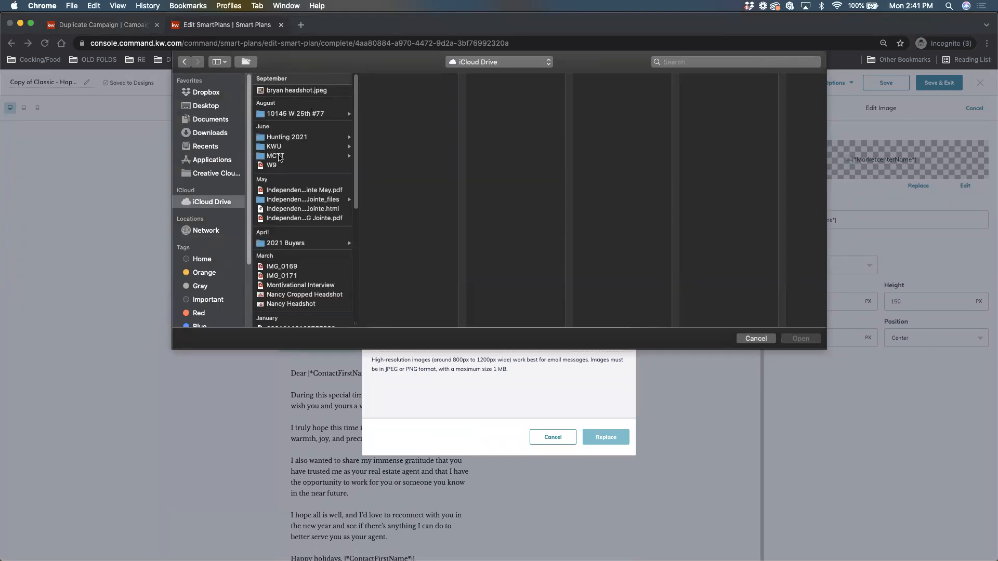
pyautogui.scroll(-8, 280, 158)
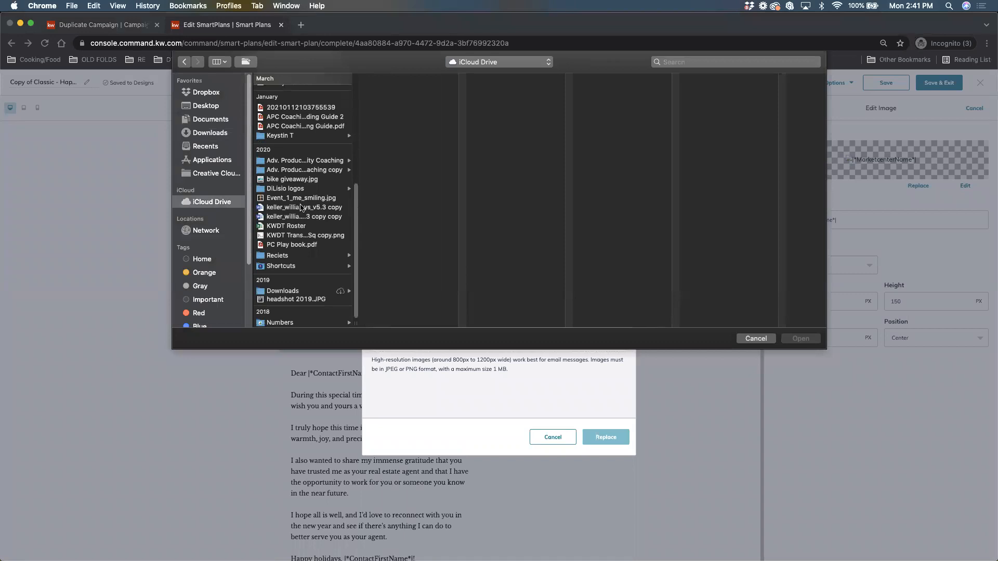
pyautogui.scroll(3, 287, 199)
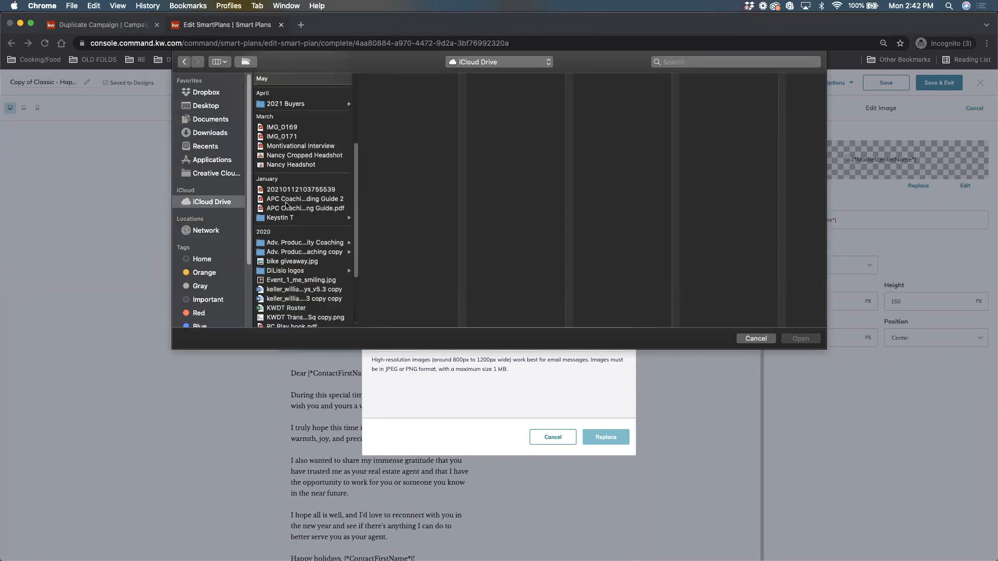
pyautogui.click(297, 216)
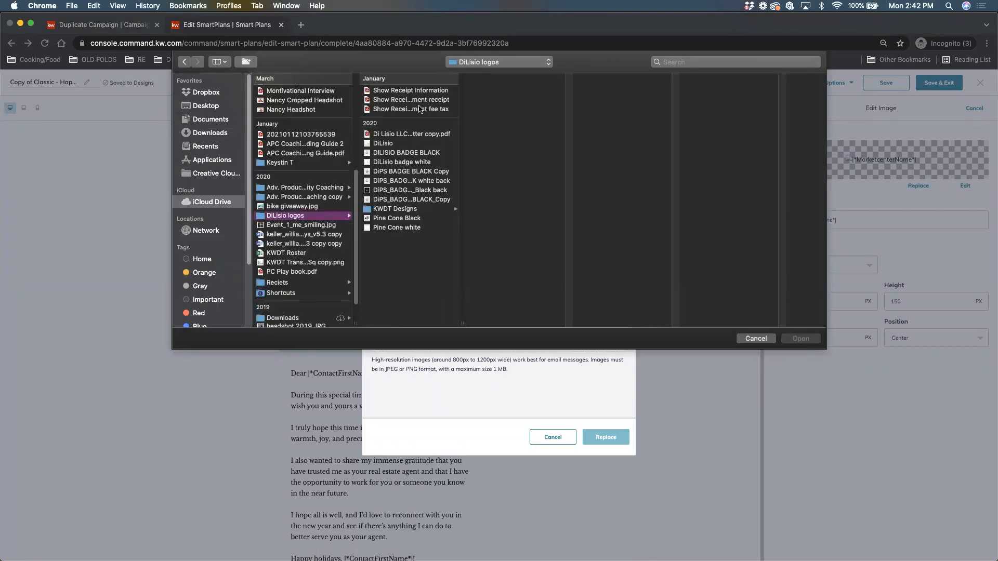
pyautogui.click(398, 173)
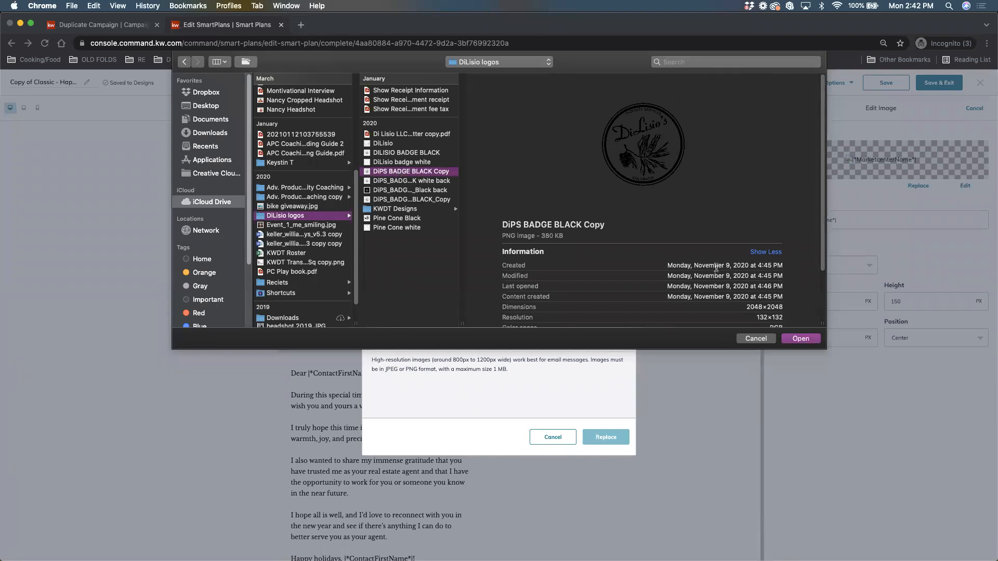
pyautogui.click(800, 339)
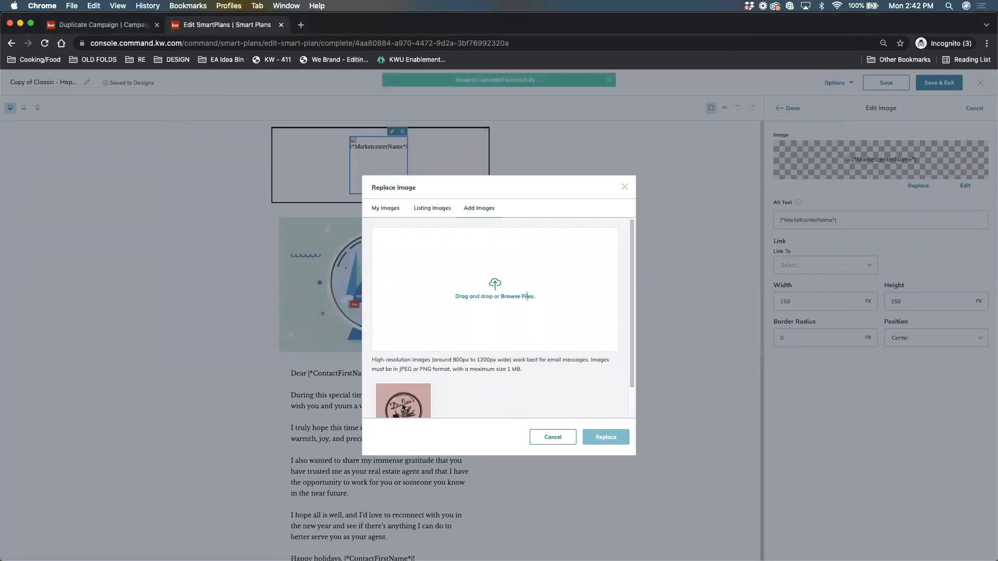
# Replace the header image with the uploaded badge logo and set its position to Right.
pyautogui.click(395, 410)
pyautogui.click(606, 437)
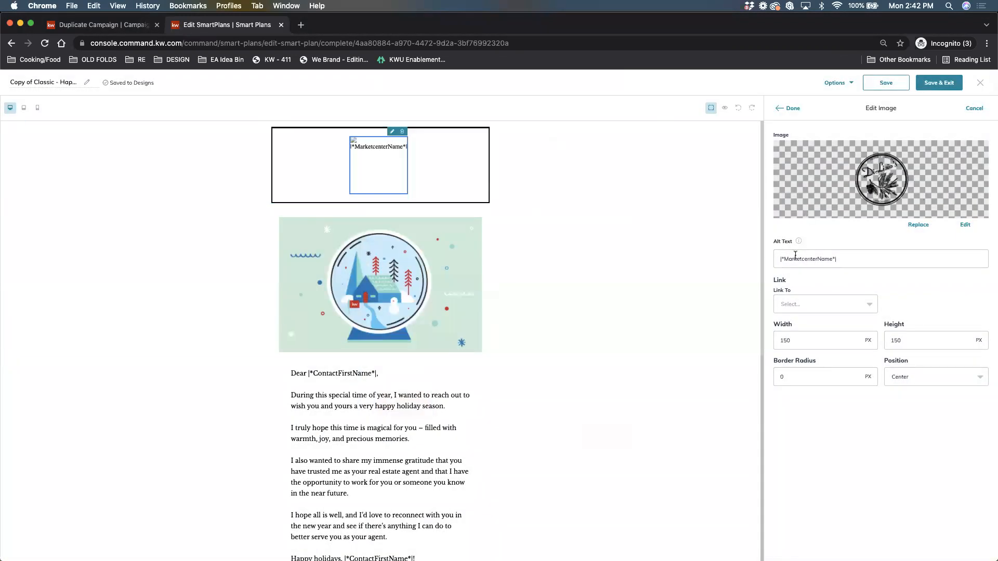
pyautogui.click(932, 386)
pyautogui.click(922, 435)
pyautogui.click(792, 109)
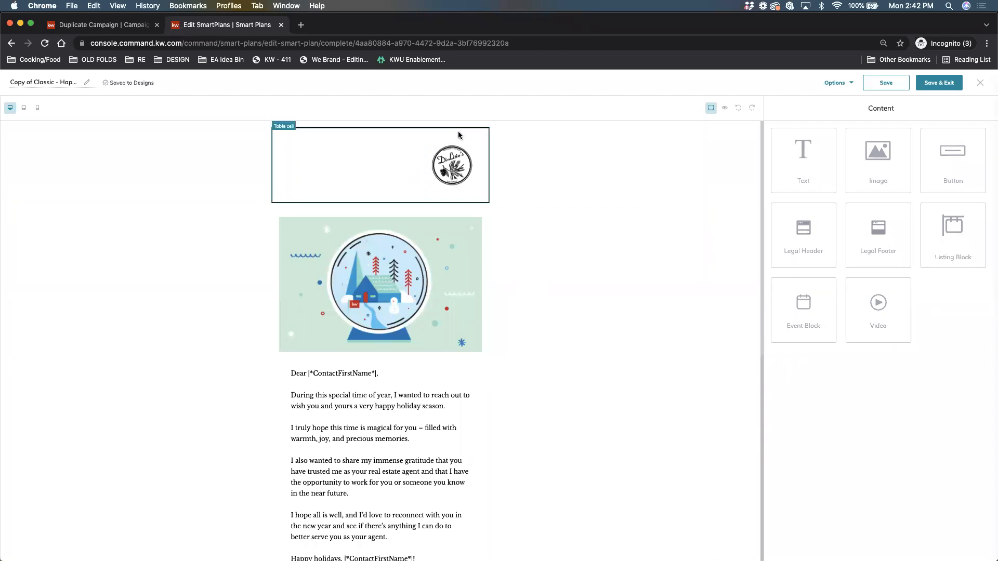
# Rename the holiday email design to "2022 Happy Holidays", then save it and return to the SmartPlan.
pyautogui.scroll(-8, 422, 350)
pyautogui.scroll(8, 573, 265)
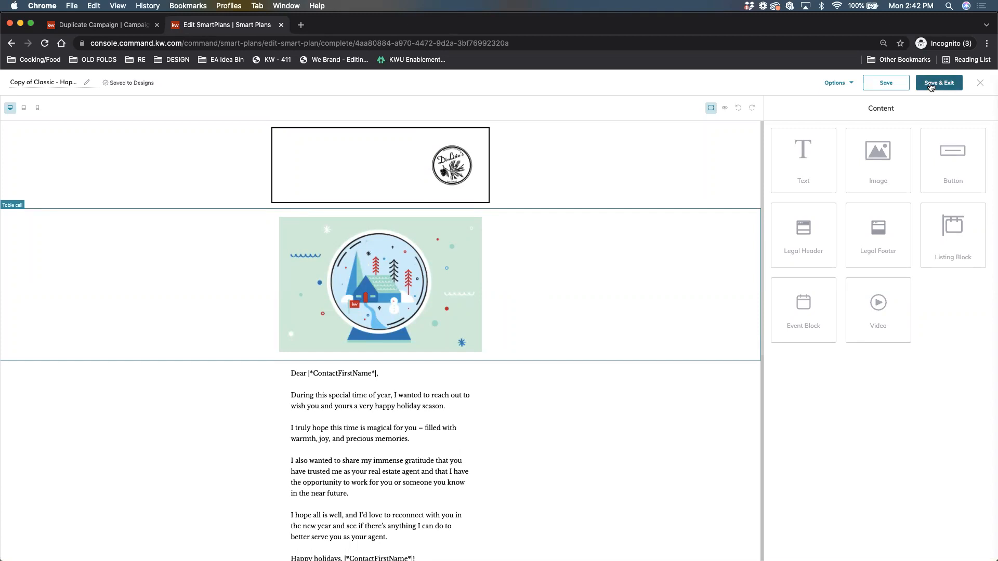
pyautogui.doubleClick(61, 83)
pyautogui.tripleClick(61, 83)
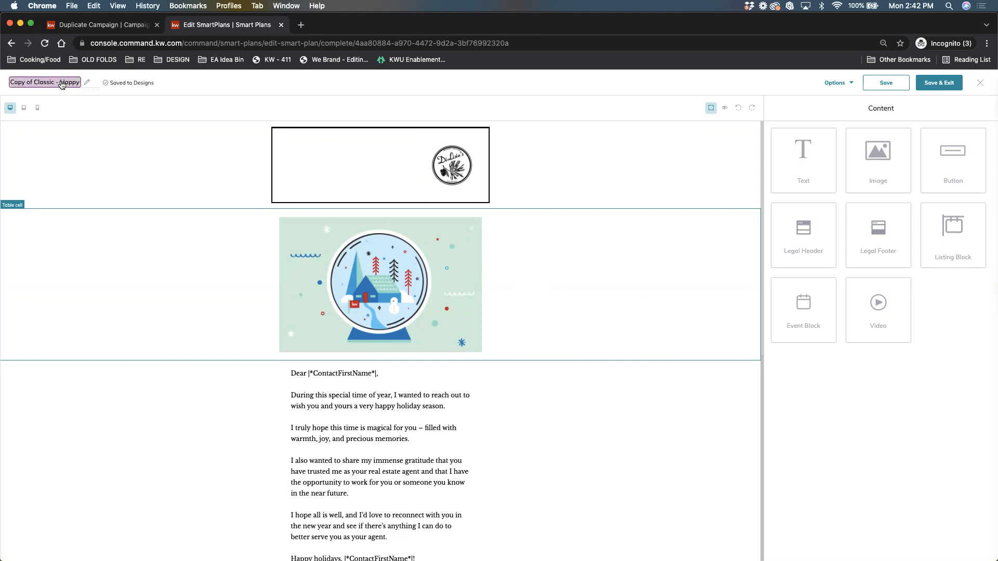
pyautogui.write('2020')
pyautogui.press('BackSpace')
pyautogui.write('2 Happy HOlid')
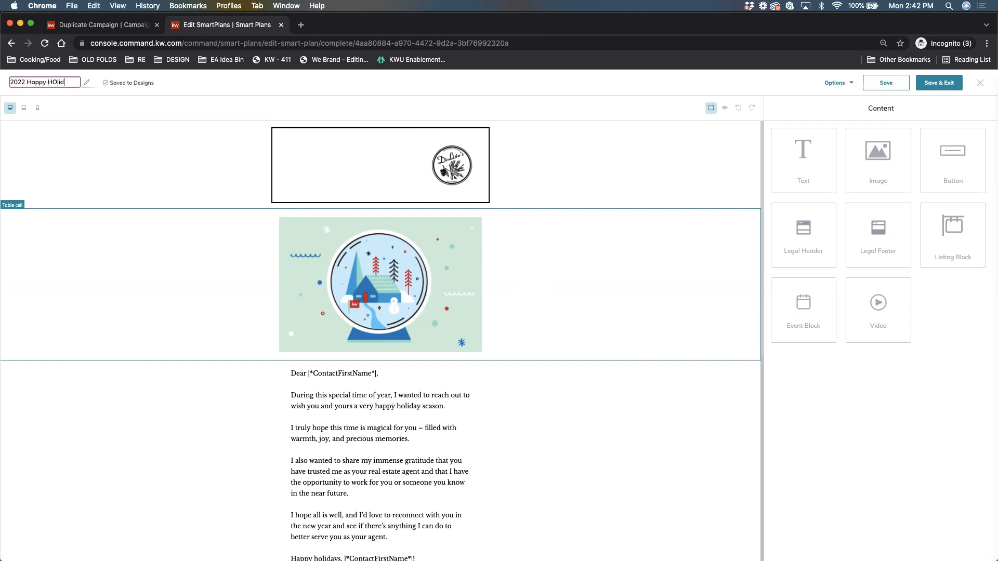
pyautogui.write('olidays')
pyautogui.click(953, 88)
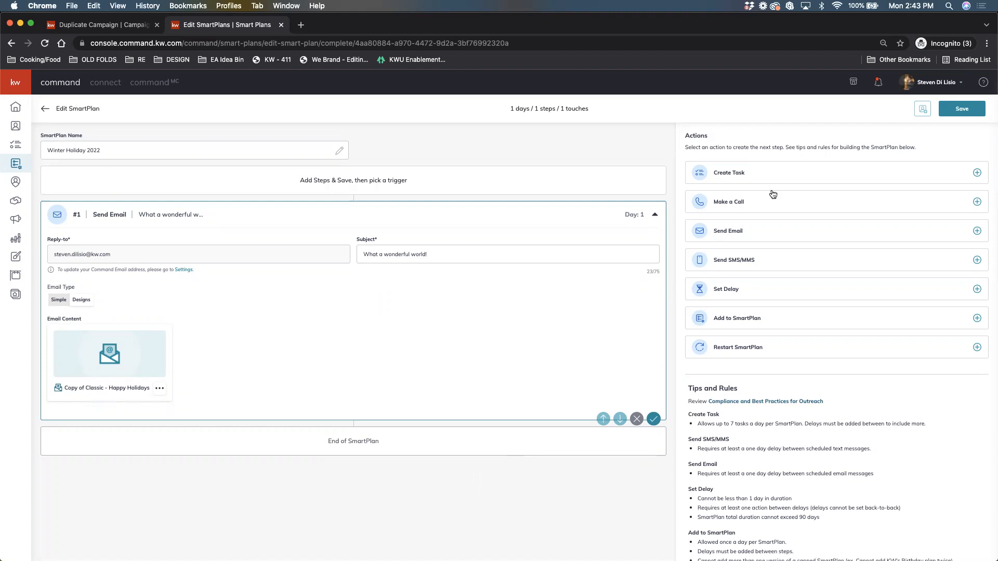
# Add a Send SMS/MMS step reading "We hope you and your family are staying connected and warm this winter! Best wishes".
pyautogui.click(759, 264)
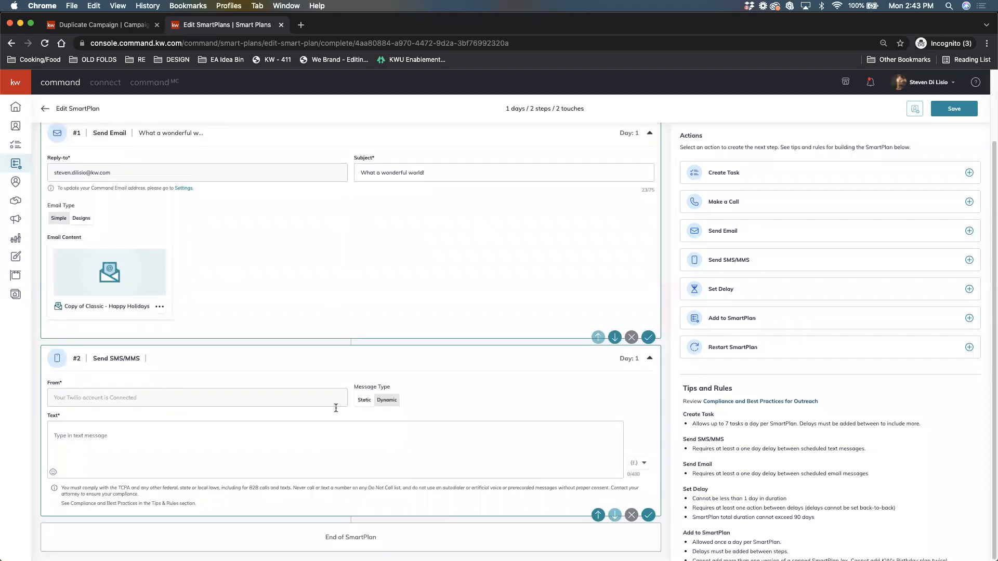
pyautogui.click(135, 443)
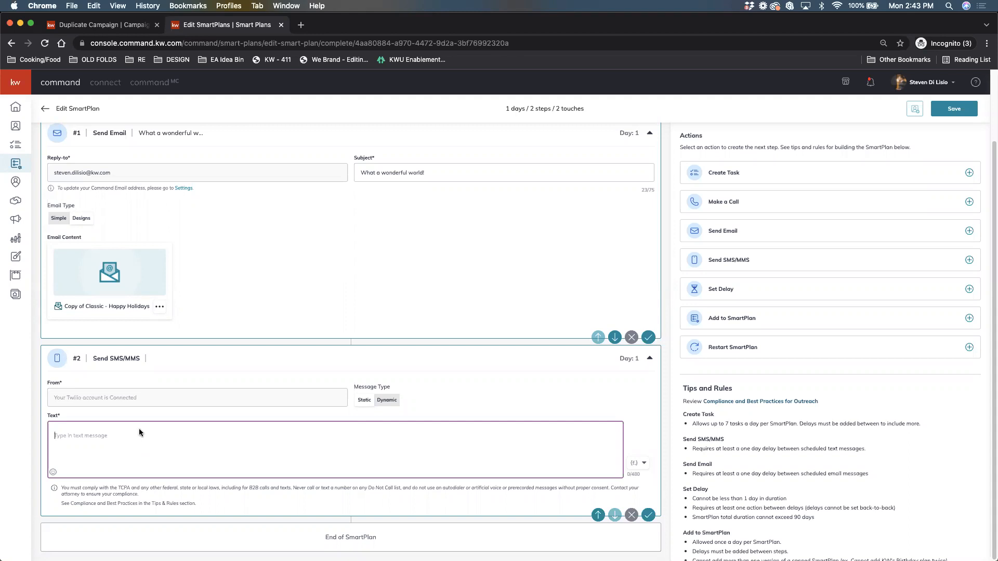
pyautogui.write('We ')
pyautogui.write('hope')
pyautogui.write(' everyo')
pyautogui.press('BackSpace')
pyautogui.press('BackSpace')
pyautogui.press('BackSpace')
pyautogui.press('BackSpace')
pyautogui.press('BackSpace')
pyautogui.write('you and your family are ')
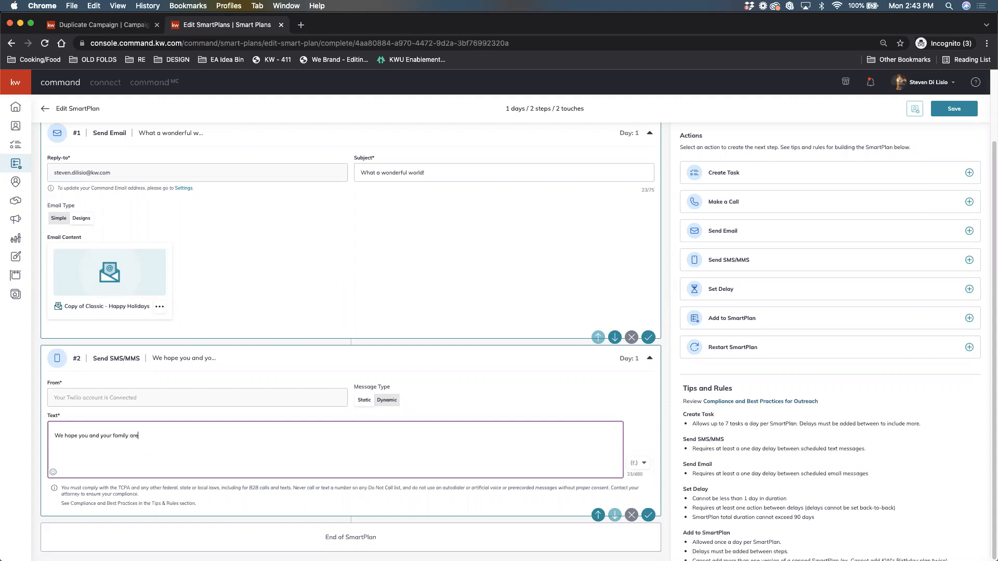
pyautogui.write('staying connected and warm this winter! Best wishes')
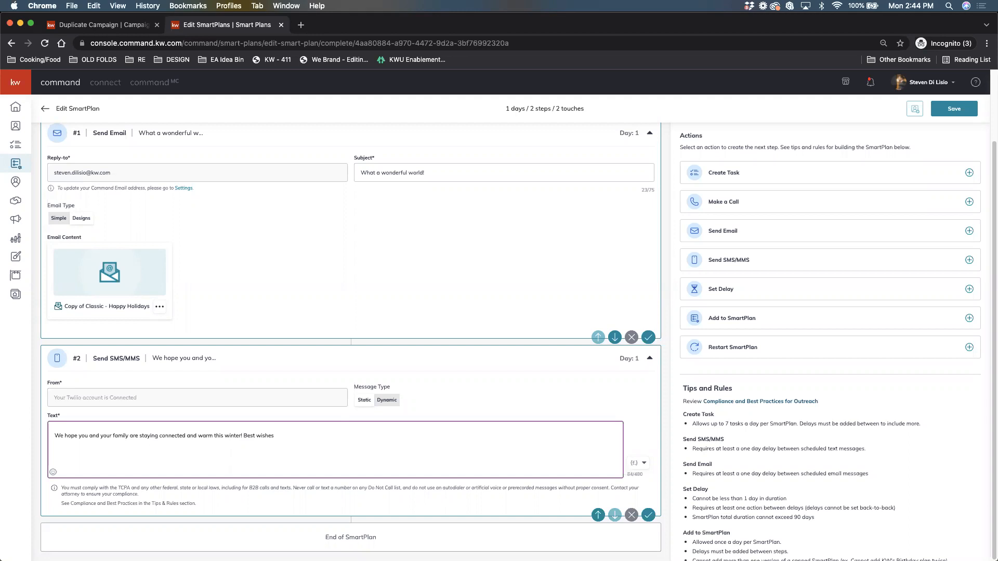
# Try the team.name merge field in the text message, remove it, and sign off with the Property Services team name below.
pyautogui.click(644, 464)
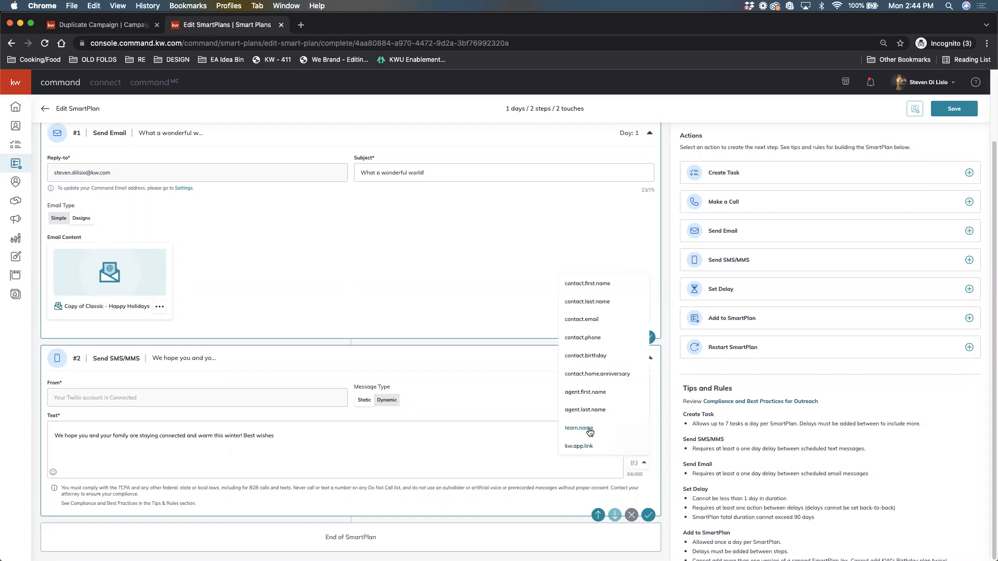
pyautogui.click(590, 428)
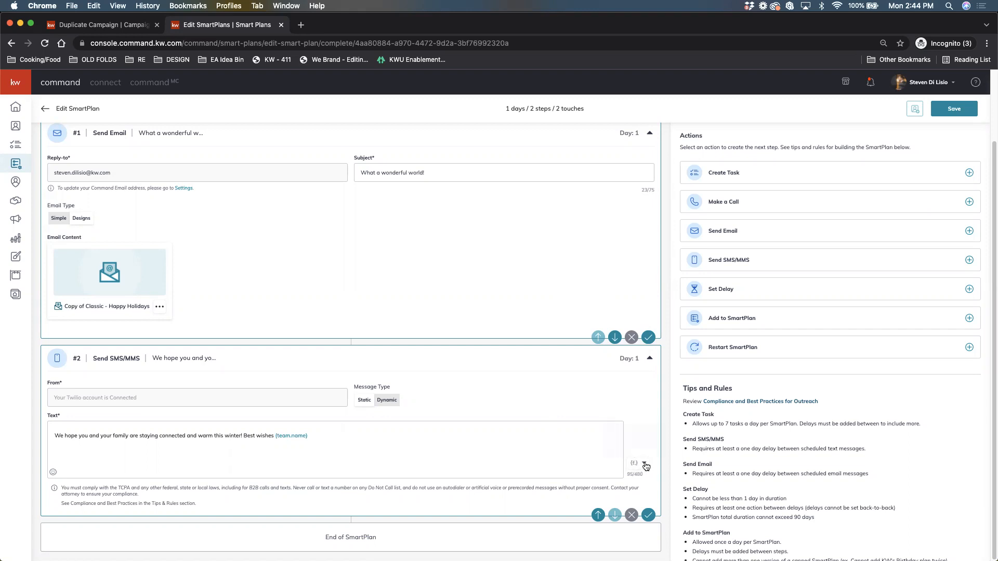
pyautogui.click(354, 438)
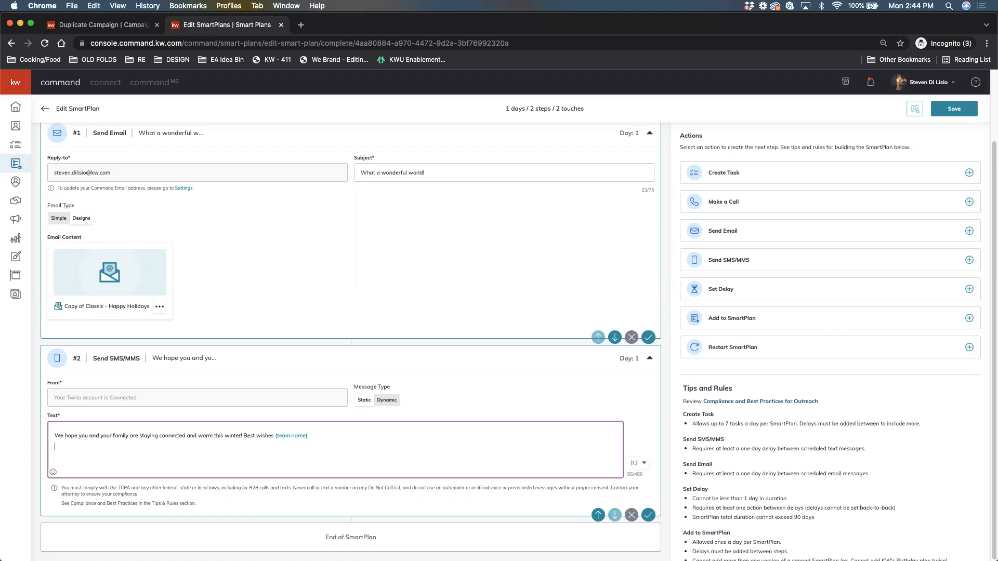
pyautogui.write("The Di Lisio's Property Services Team")
pyautogui.press('BackSpace')
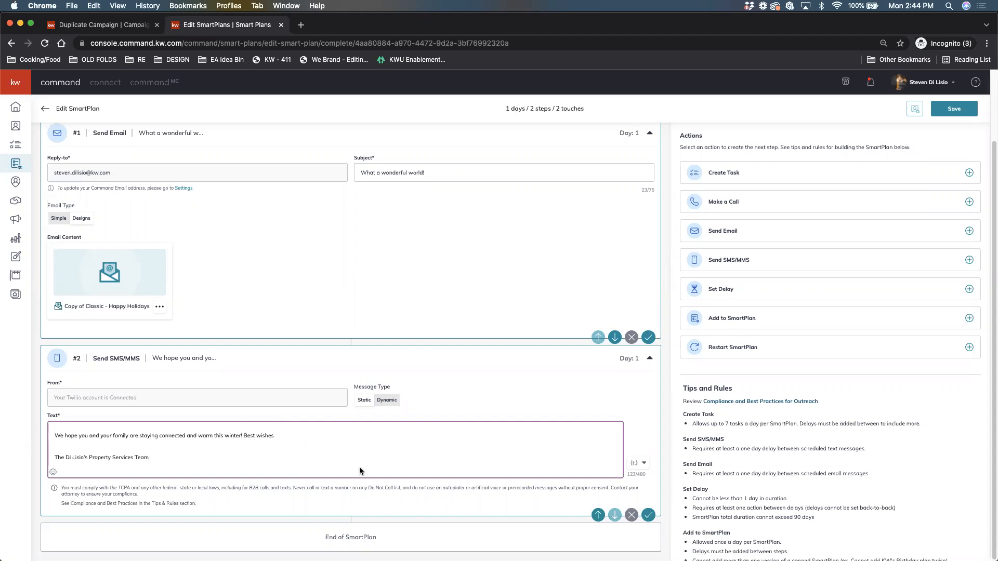
# Extend the text message's greeting after "Best wishes" with "from all of us at DiPS!" and confirm the SMS/MMS step.
pyautogui.click(291, 435)
pyautogui.write('from all of us o')
pyautogui.write('t DiPS!')
pyautogui.click(650, 514)
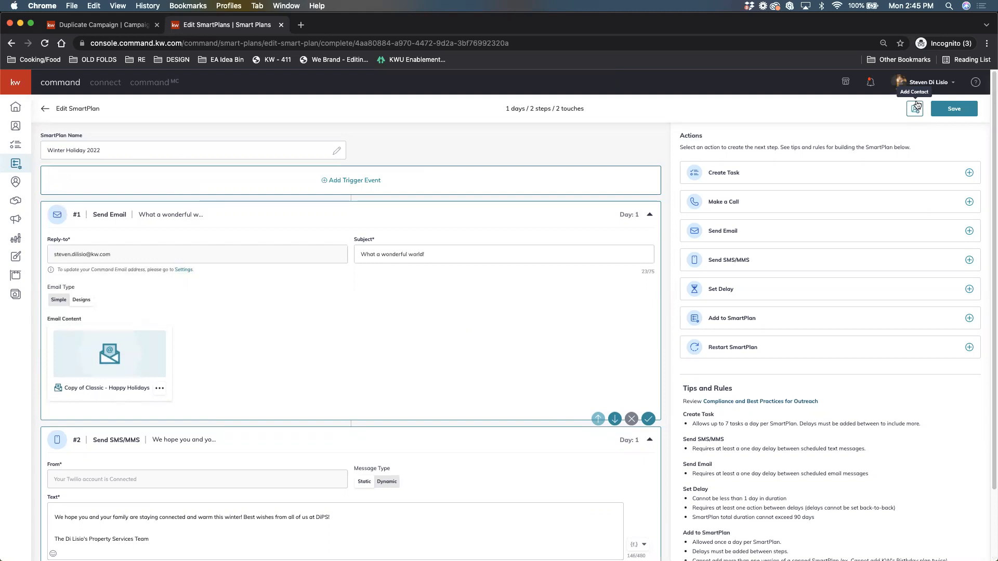
# Try selecting all clients on the first two pages for the Winter Holiday 2022 SmartPlan, and close without adding them.
pyautogui.click(918, 111)
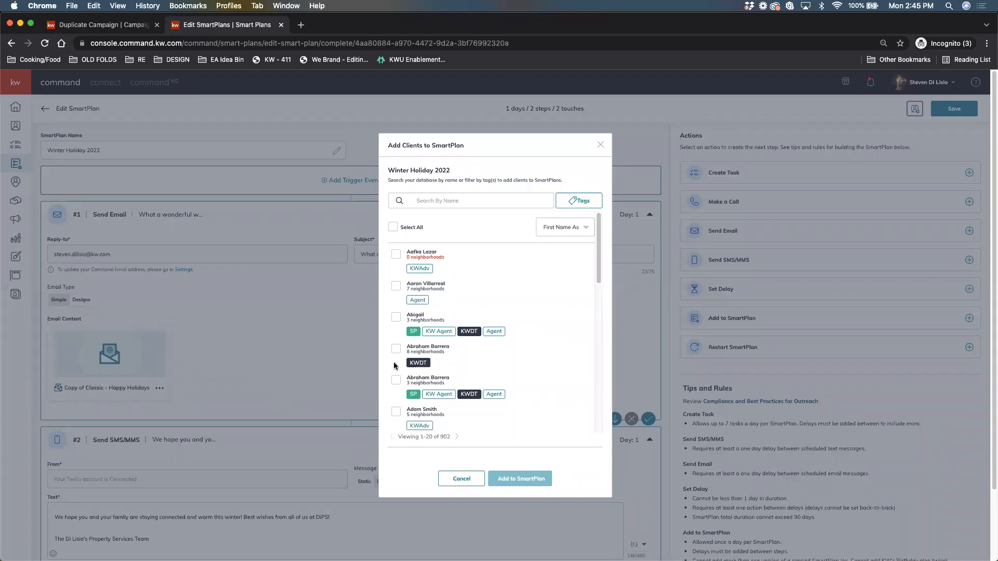
pyautogui.click(393, 229)
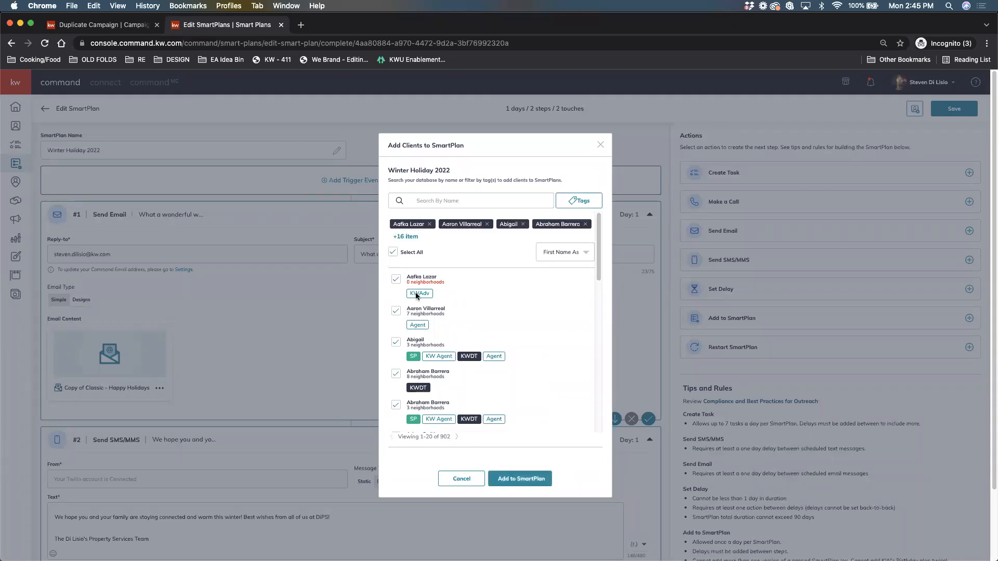
pyautogui.click(457, 437)
pyautogui.click(393, 252)
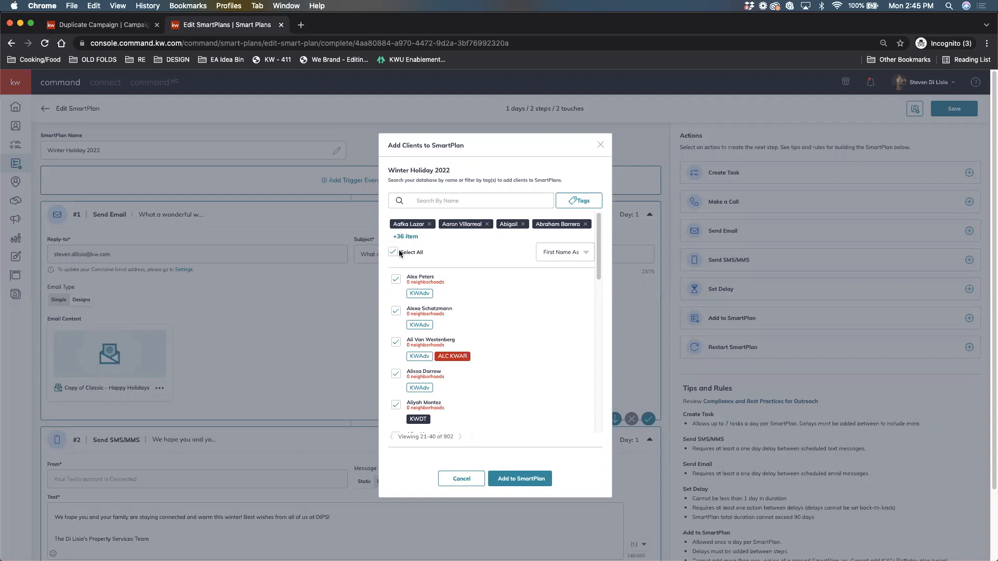
pyautogui.click(601, 145)
# Switch to the duplicated campaign, leave it without saving, and open Contacts.
pyautogui.click(120, 26)
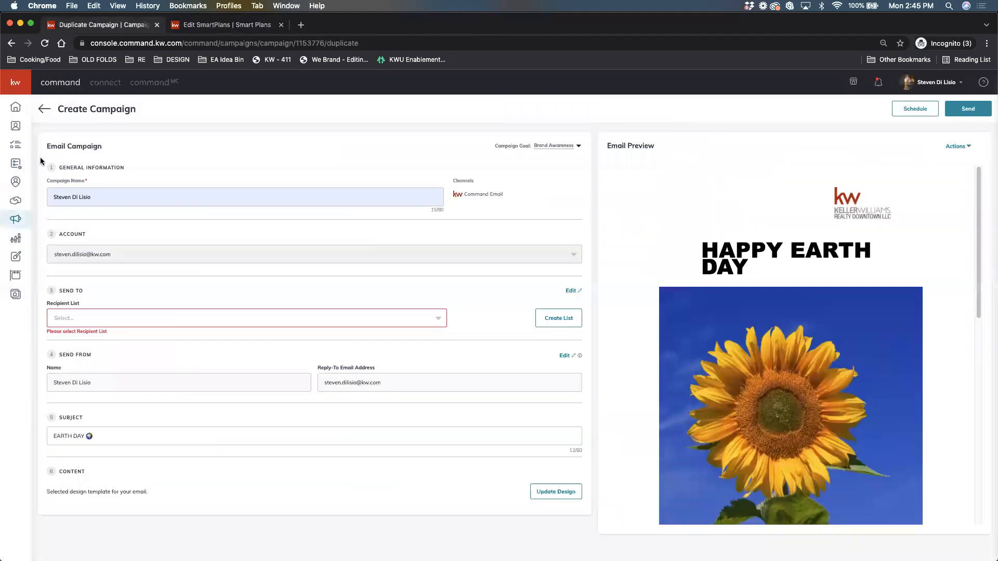
pyautogui.click(15, 128)
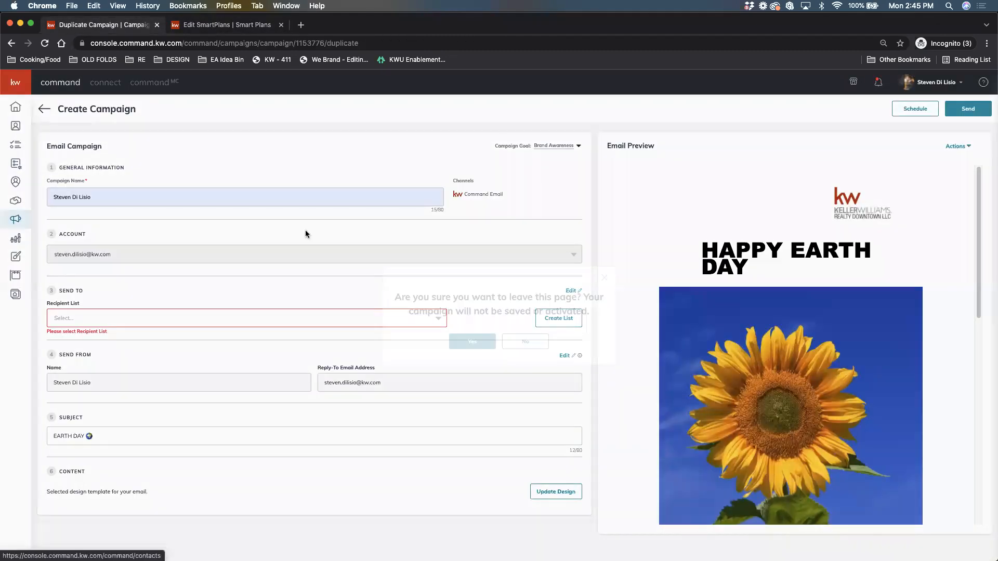
pyautogui.click(490, 344)
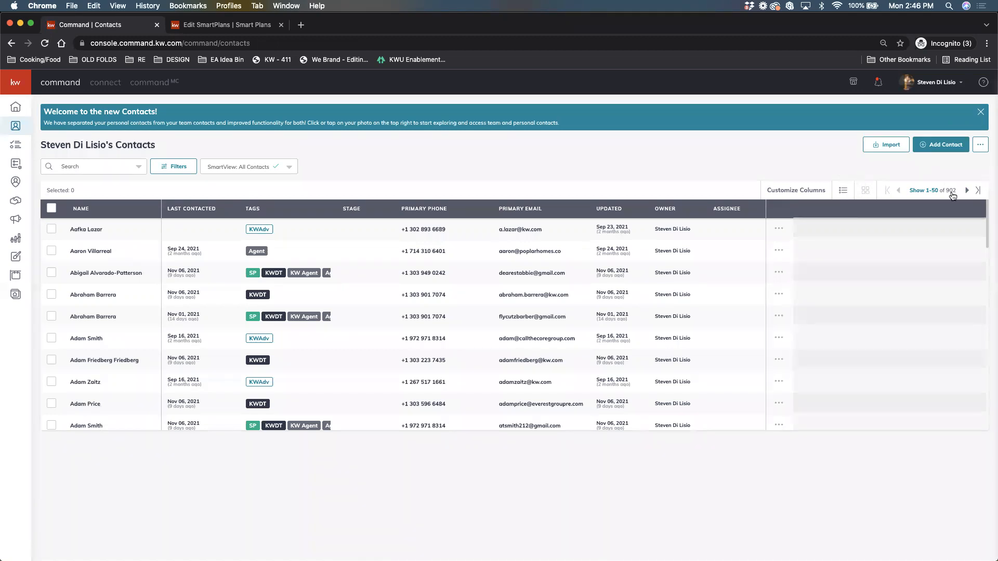
# Show 500 contacts per page, select all of them, and open the bulk actions.
pyautogui.click(916, 194)
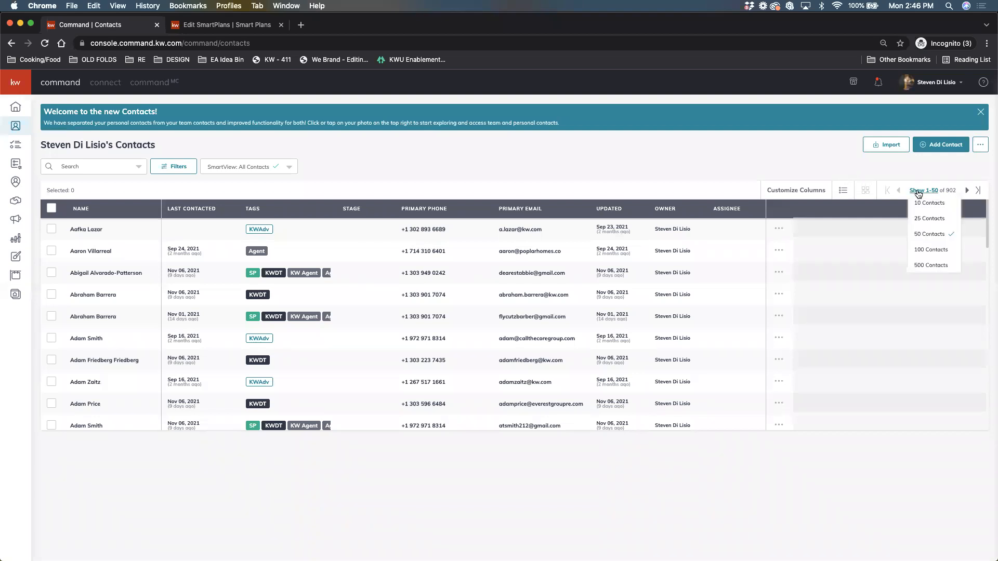
pyautogui.click(927, 268)
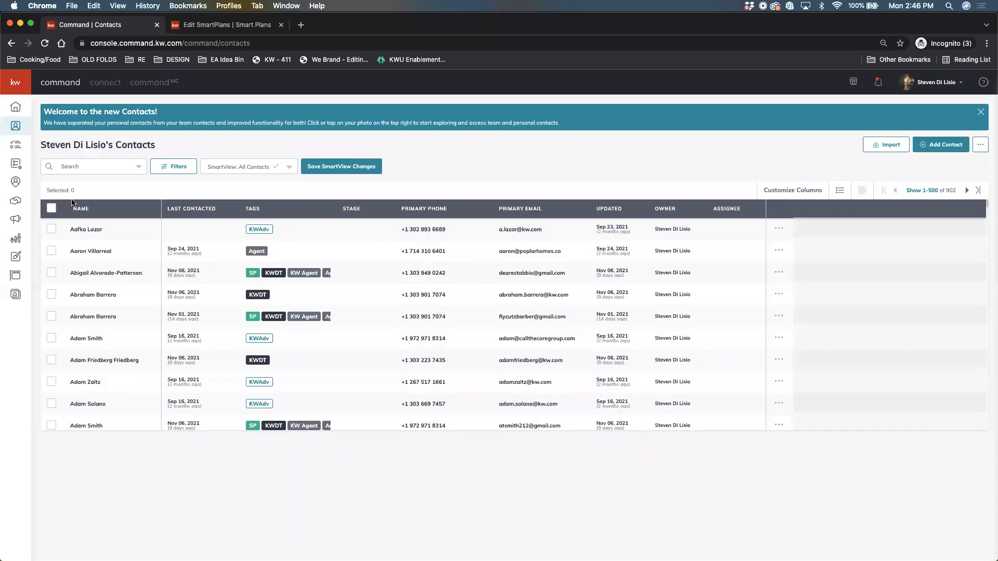
pyautogui.click(51, 210)
pyautogui.click(150, 194)
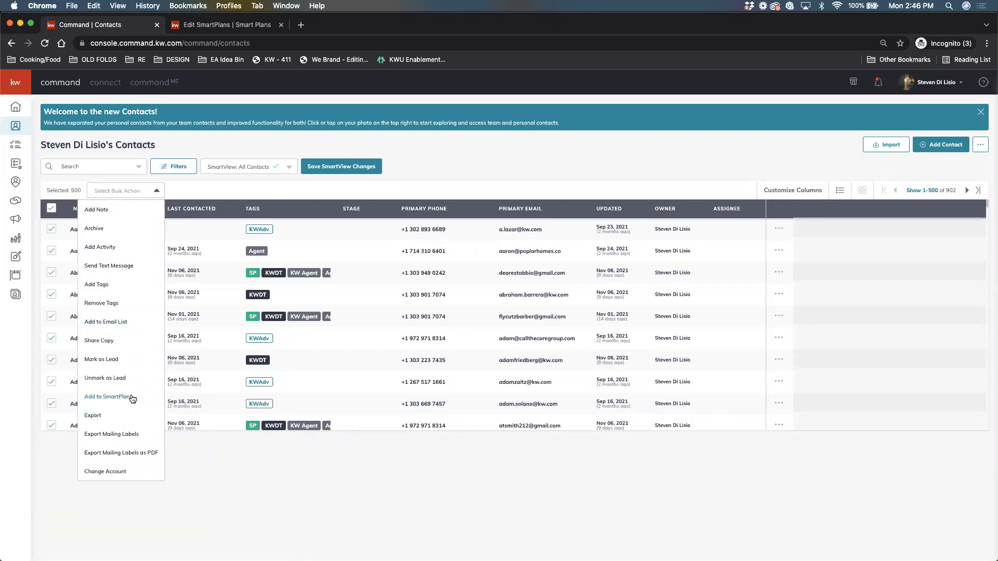
# Try adding the selected contacts to the Winter Holiday 2022 SmartPlan with a start date of 12/21/2021.
pyautogui.click(108, 397)
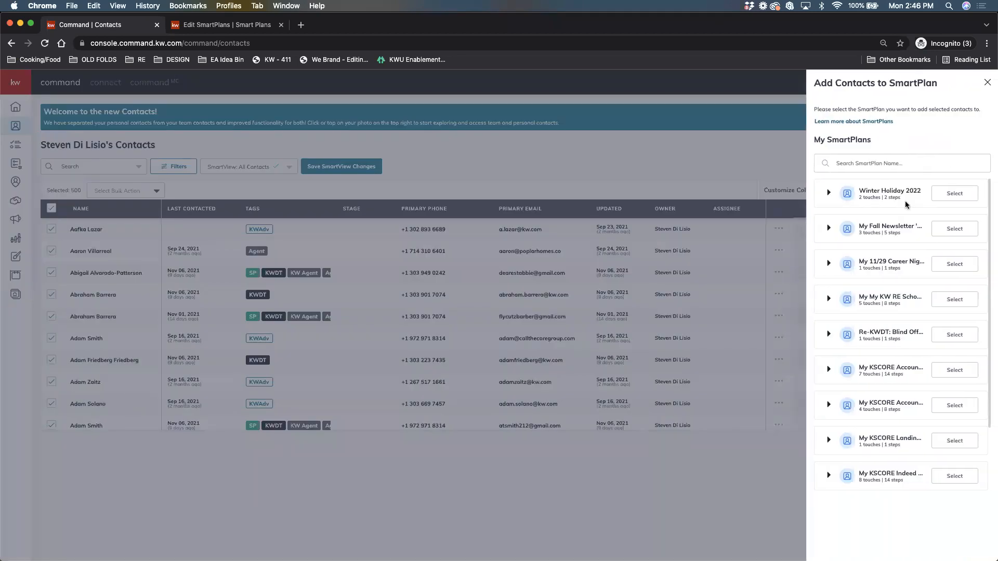
pyautogui.click(952, 196)
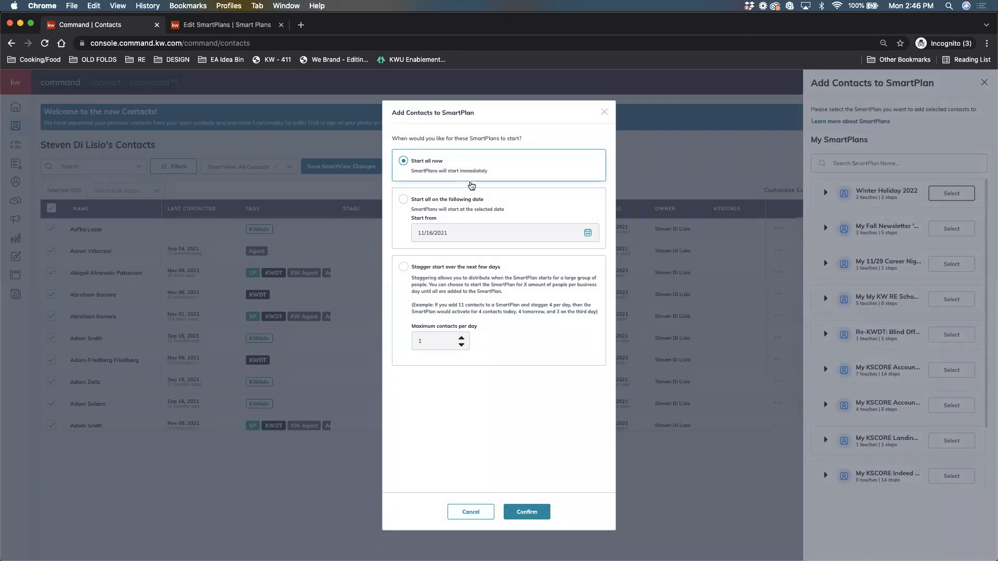
pyautogui.click(405, 199)
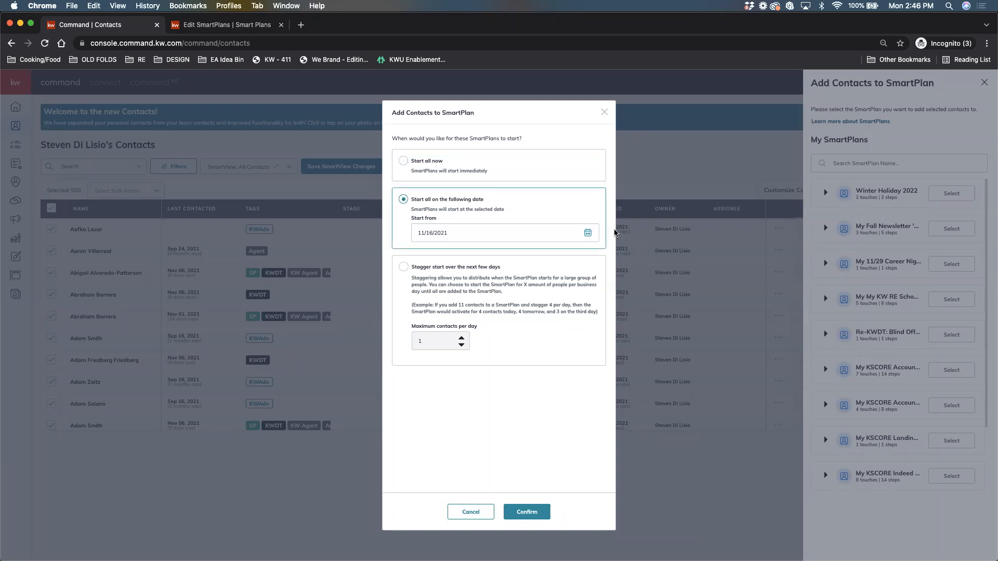
pyautogui.click(588, 233)
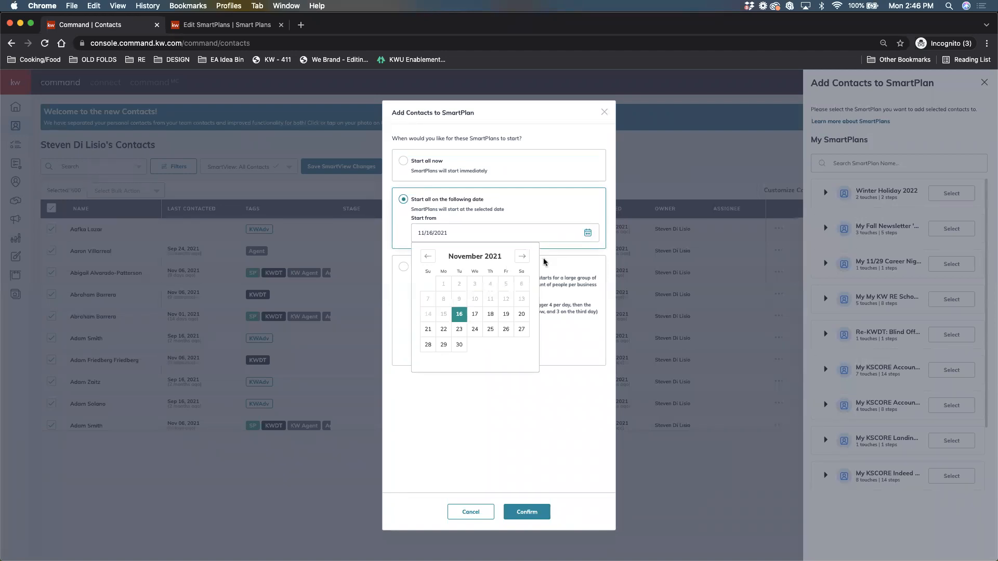
pyautogui.click(522, 257)
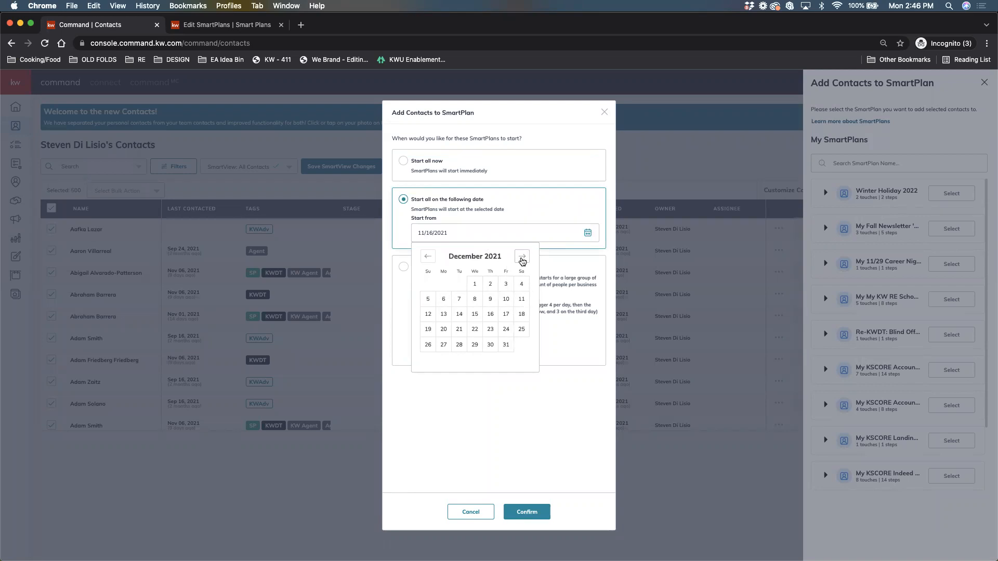
pyautogui.click(460, 333)
pyautogui.click(586, 420)
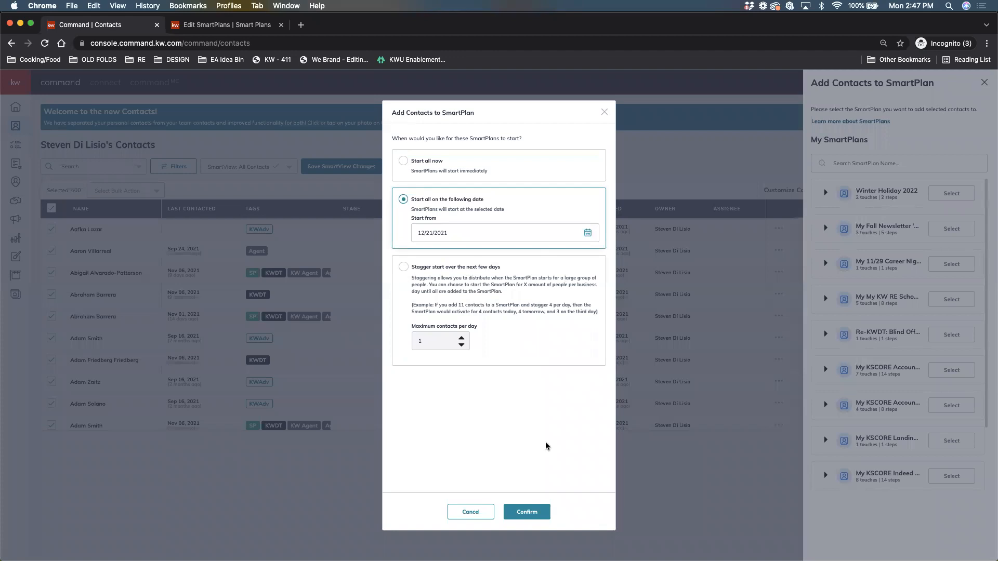
pyautogui.click(527, 512)
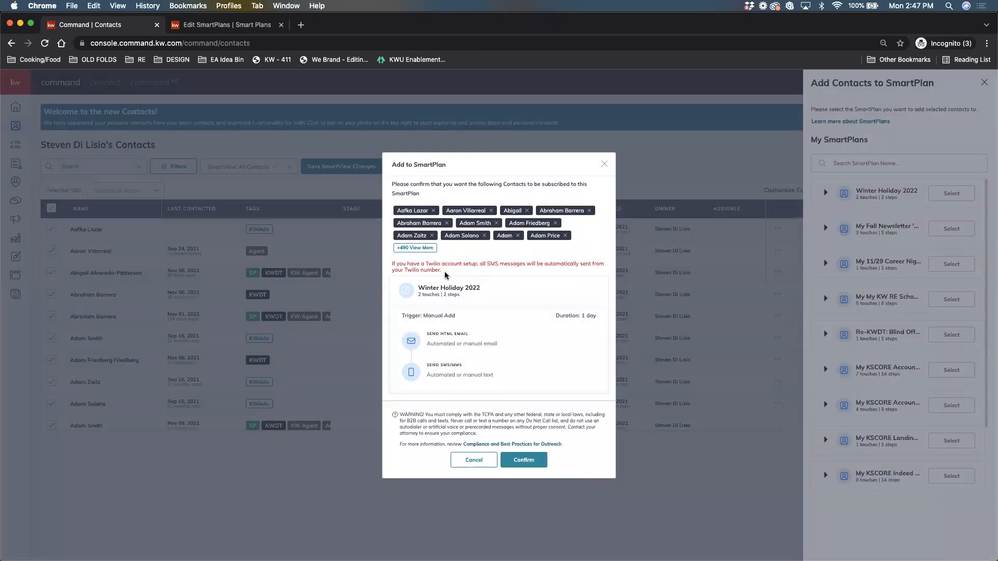
# Examine the Twilio SMS notice in the SmartPlan confirmation, and close it without adding the contacts.
pyautogui.tripleClick(390, 264)
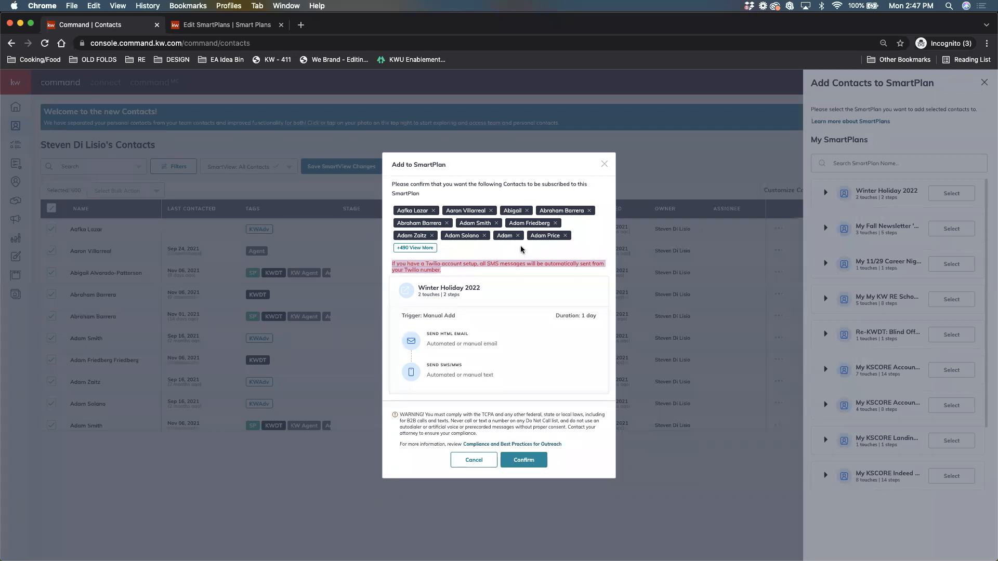
pyautogui.click(529, 276)
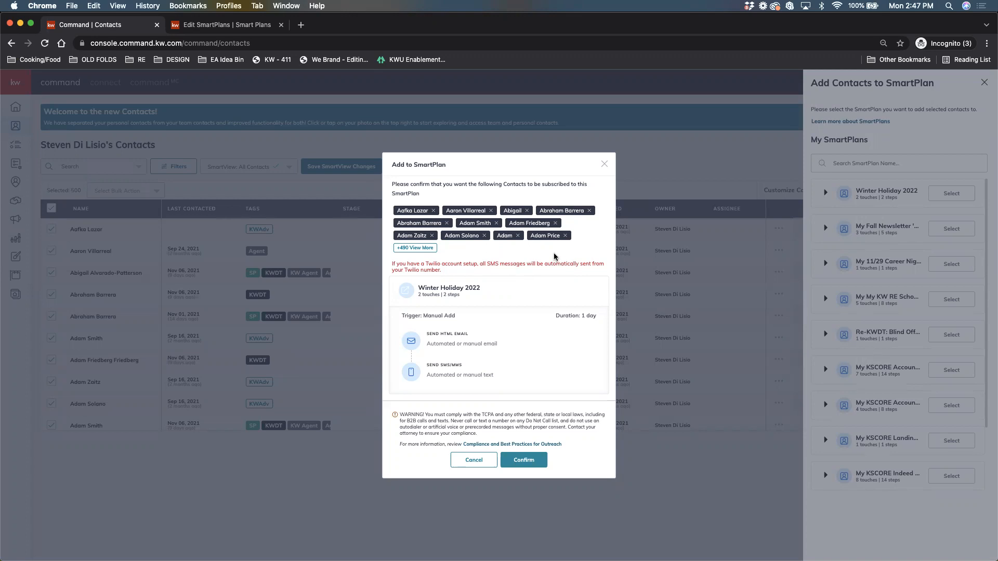
pyautogui.click(604, 165)
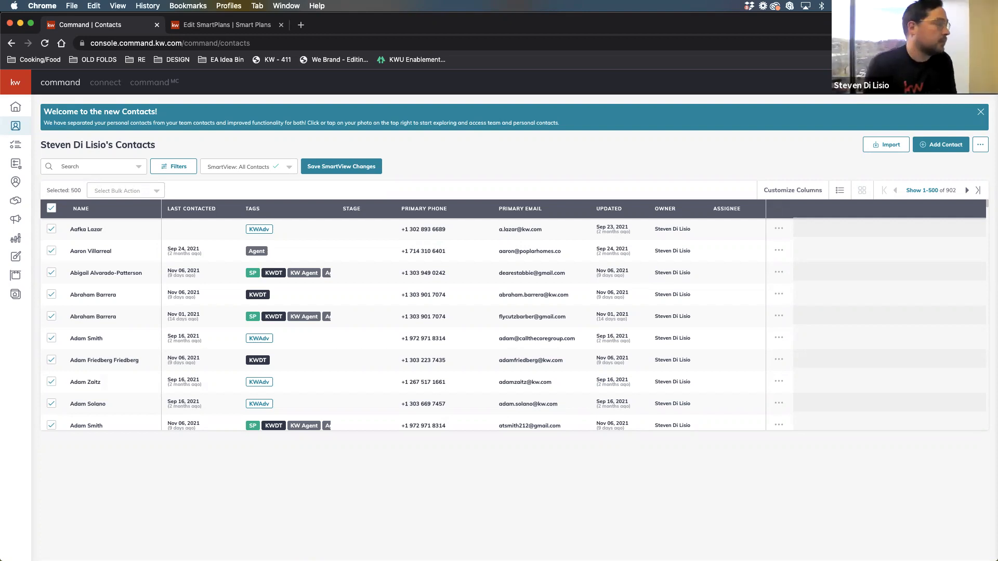
# Open the email lists of the email campaigns.
pyautogui.click(17, 223)
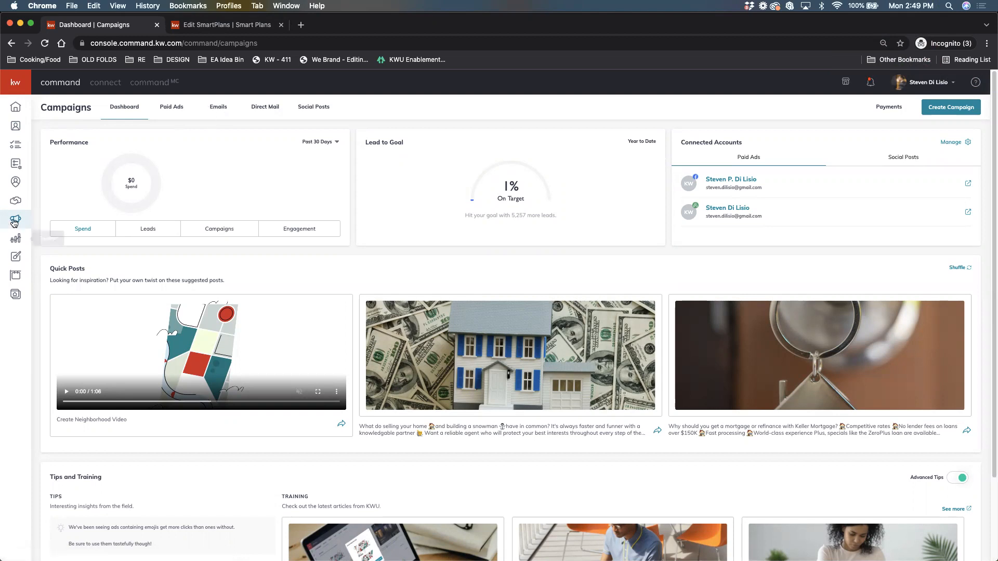
pyautogui.click(217, 109)
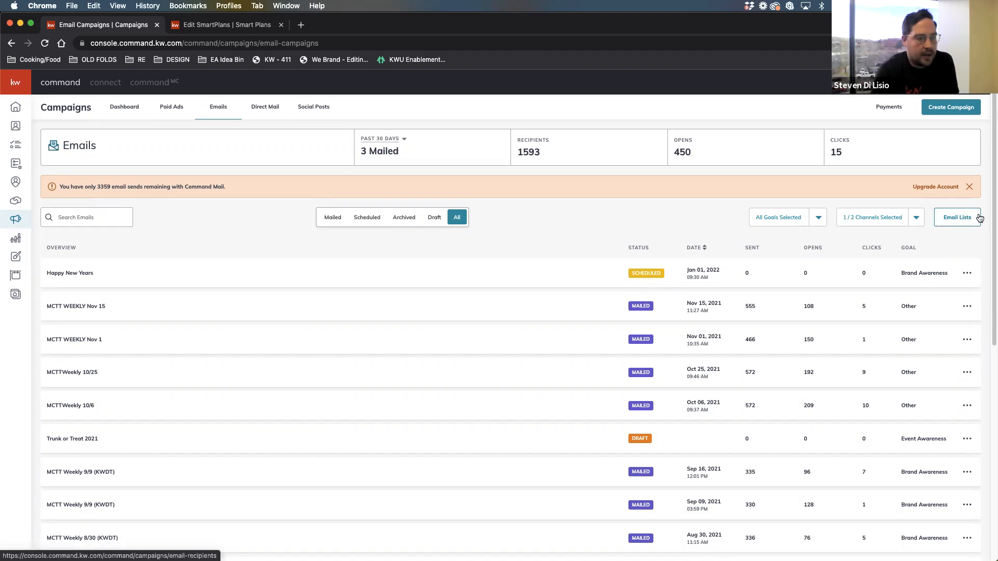
pyautogui.click(952, 222)
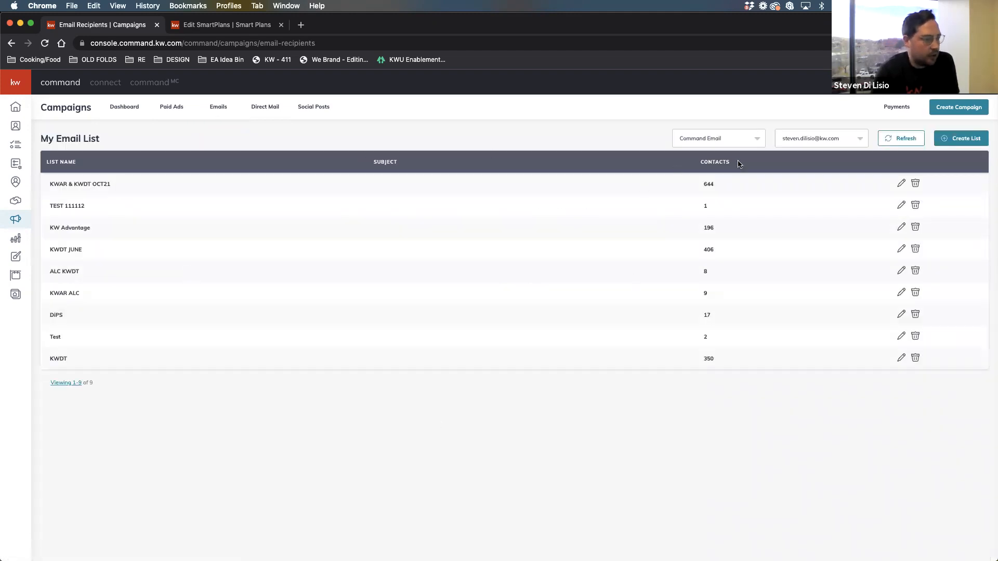
# Examine the contacts in the KWAR & KWDT OCT21 email list, close it without changes, and return to the email campaigns.
pyautogui.click(899, 185)
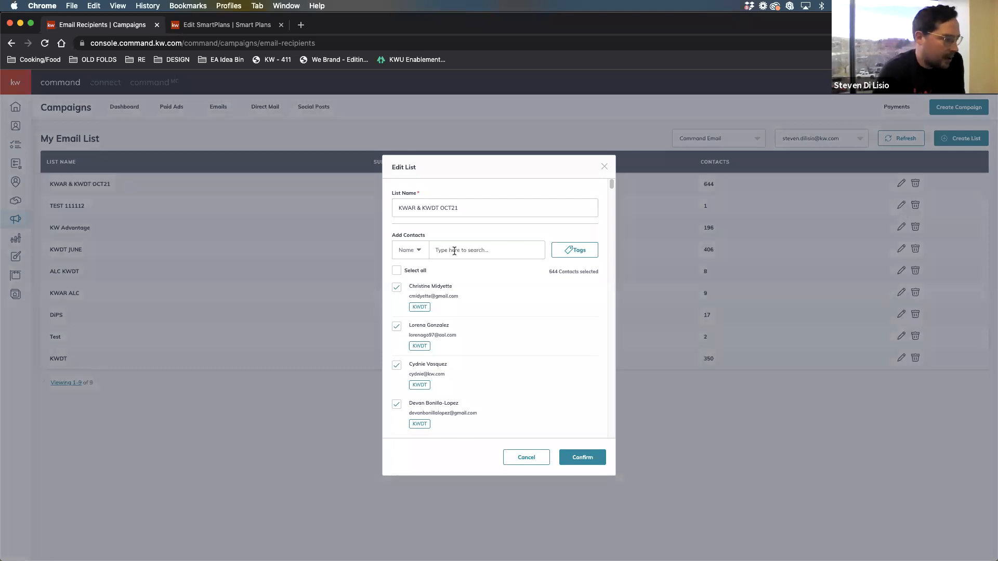
pyautogui.scroll(-5, 498, 294)
pyautogui.scroll(5, 491, 322)
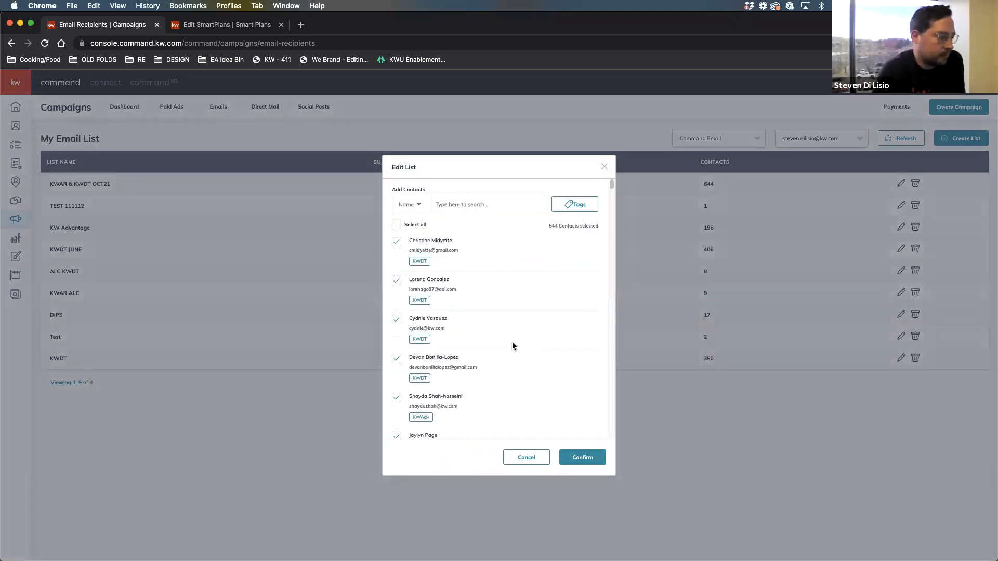
pyautogui.click(605, 168)
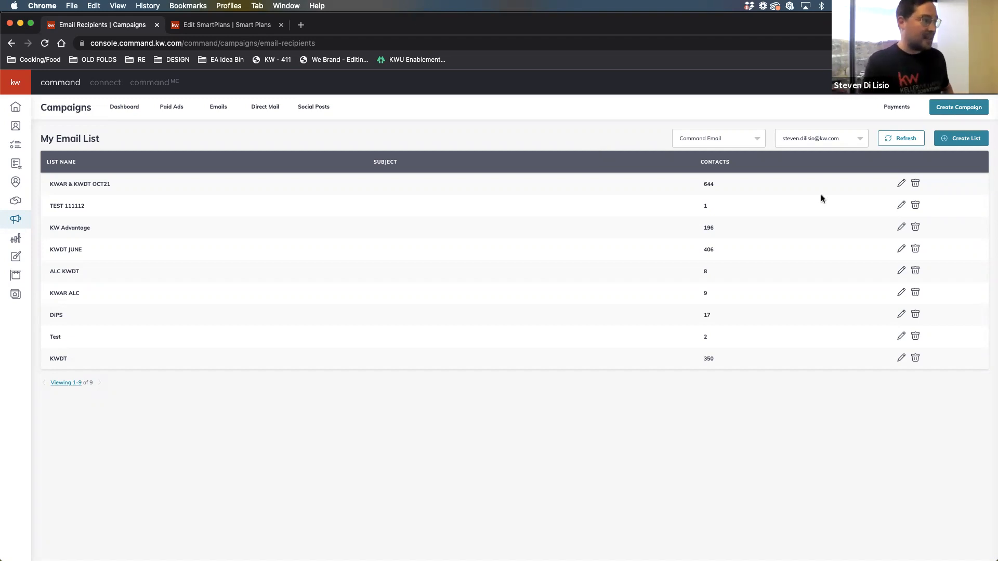
pyautogui.click(218, 109)
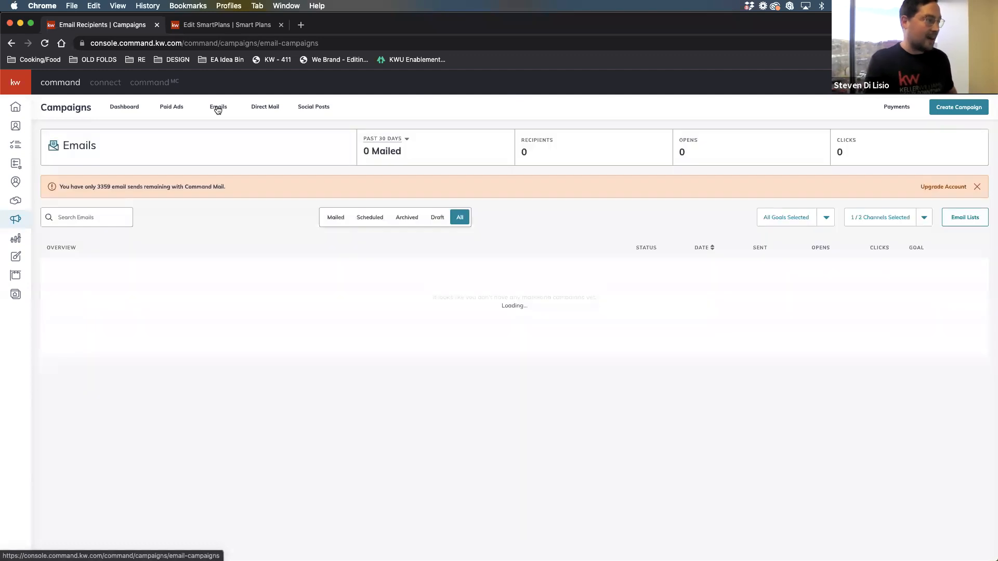